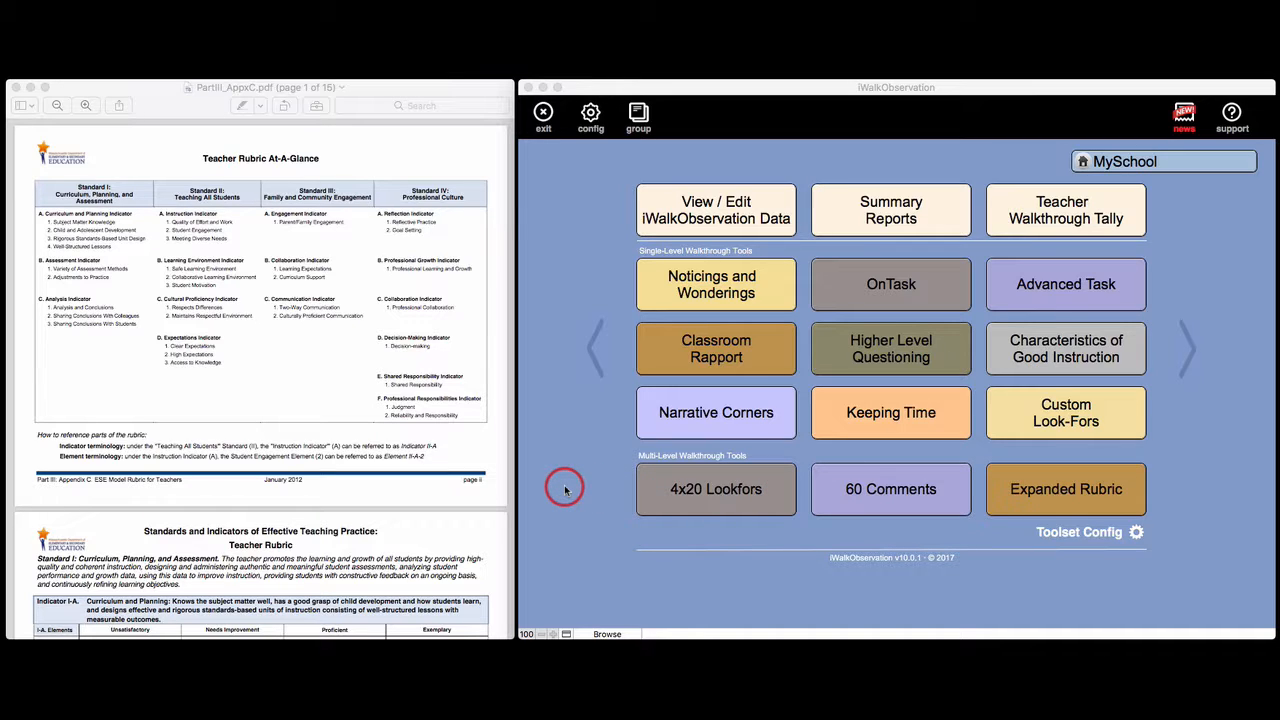
Zoom into the rubric PDF's Teacher Rubric At-A-Glance table to read the standards, then zoom back out
click(87, 105)
click(88, 106)
click(88, 106)
scroll(70, 143, up, 4)
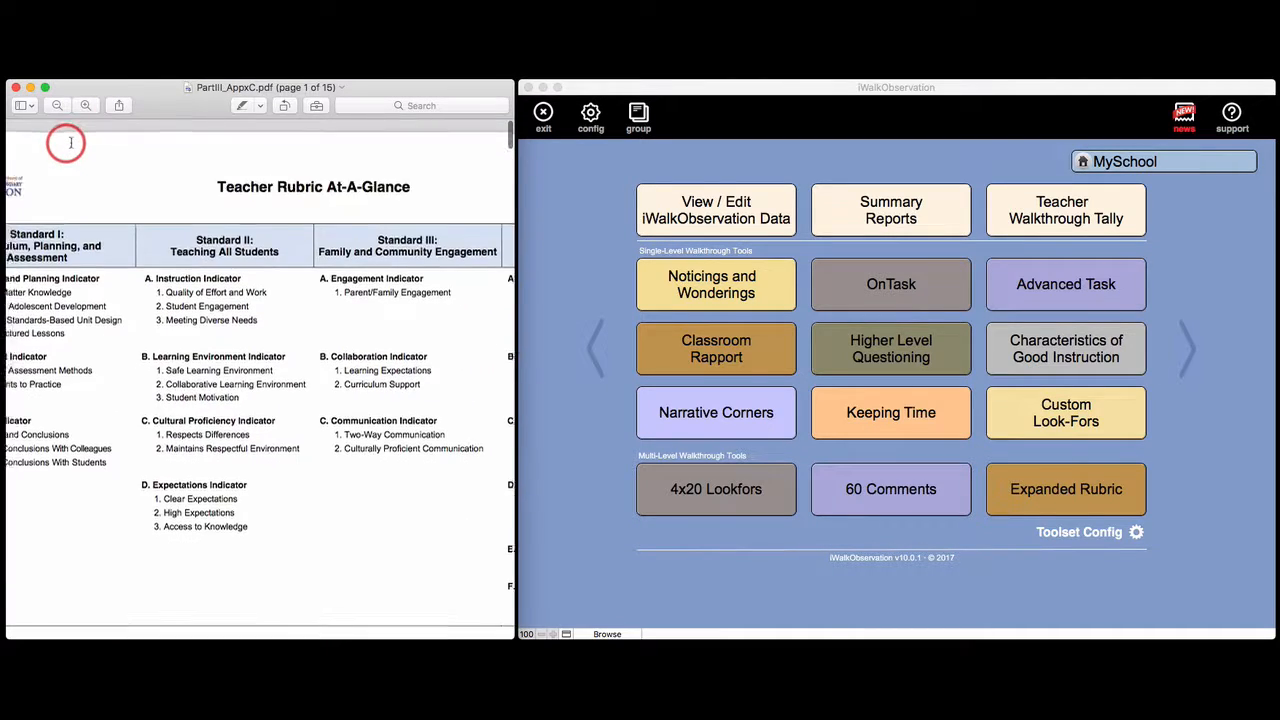
scroll(73, 145, left, 3)
click(88, 106)
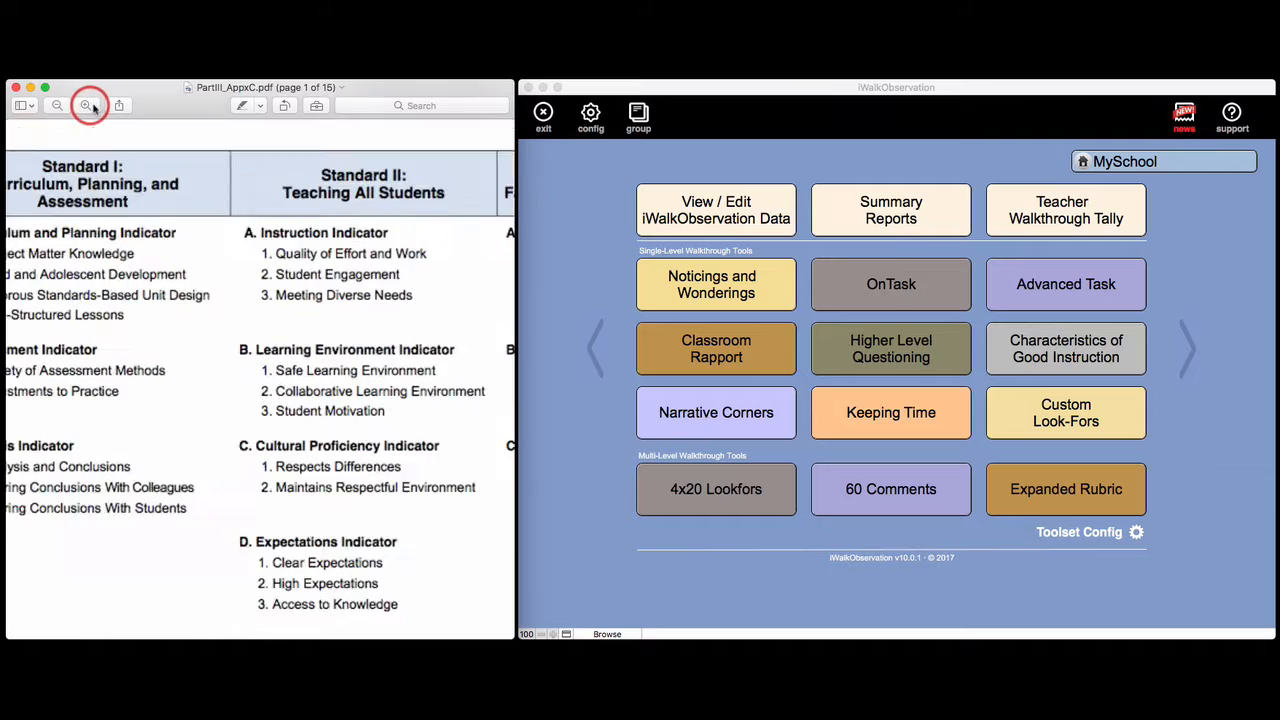
scroll(45, 145, up, 2)
scroll(45, 145, up, 2)
scroll(50, 150, left, 3)
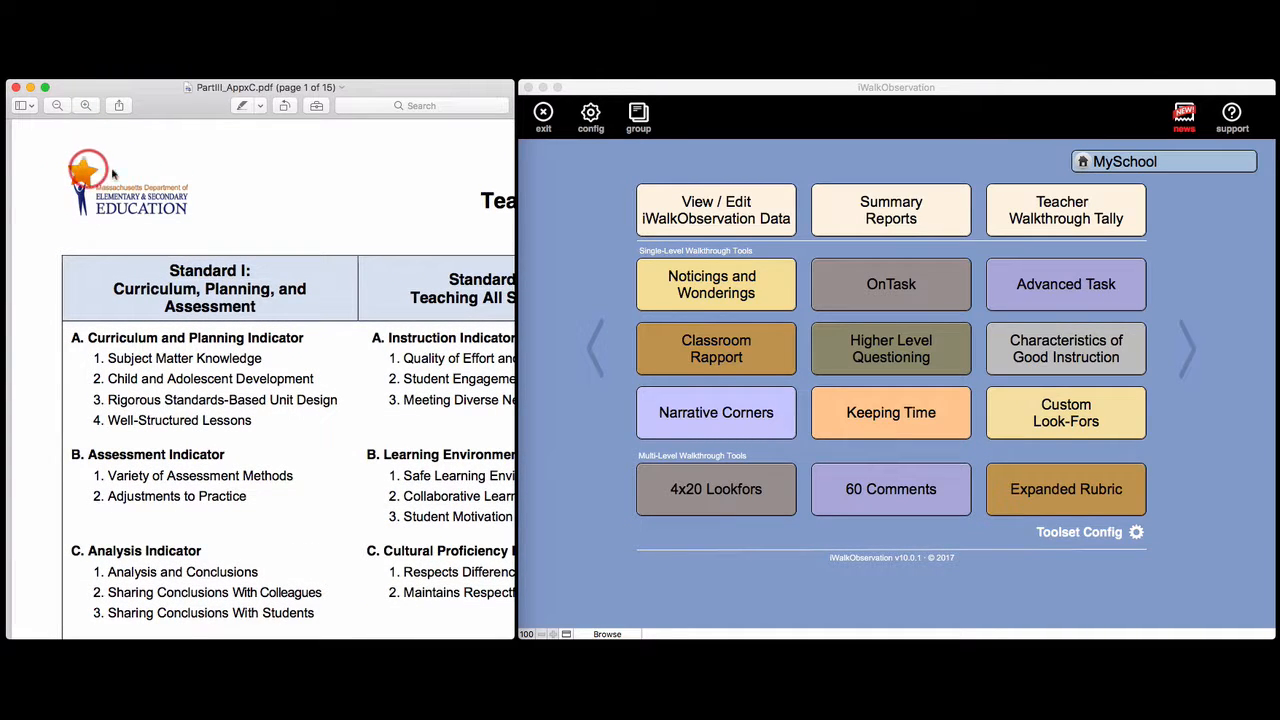
click(58, 106)
click(58, 106)
click(58, 106)
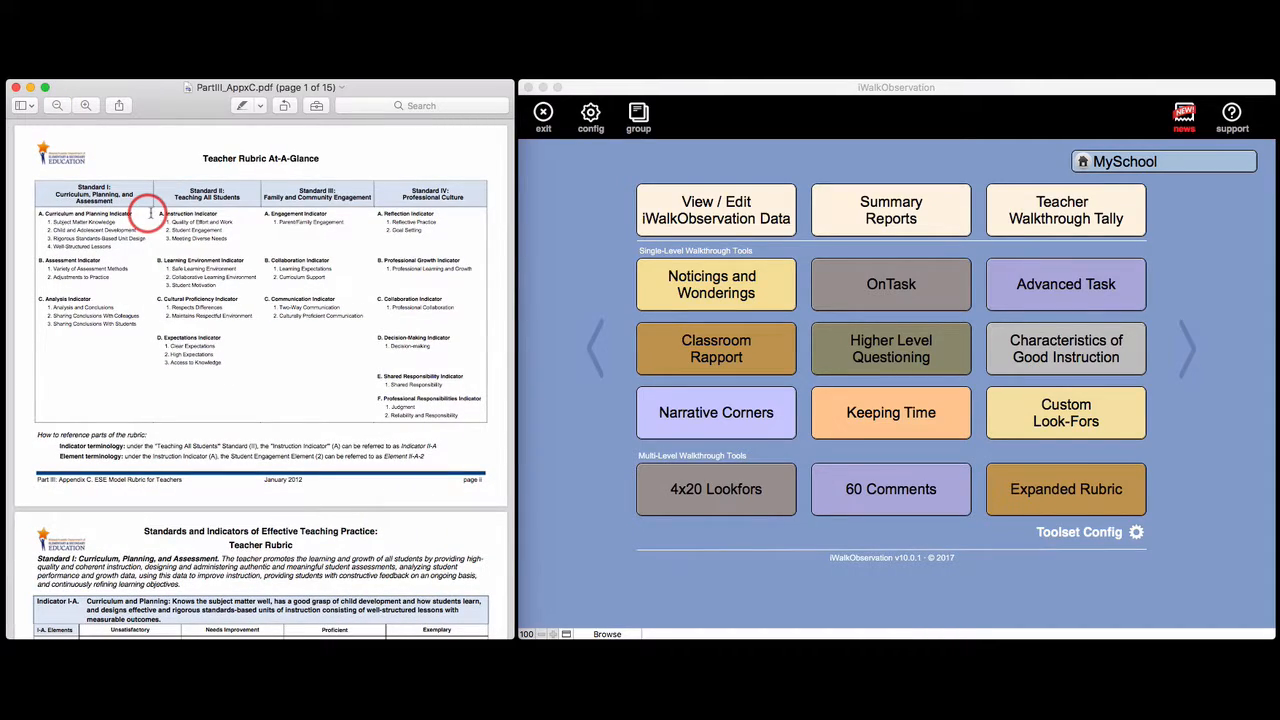
Scroll through the rubric PDF's indicator pages to review the indicator titles such as Curriculum and Planning and Instruction
scroll(228, 290, down, 5)
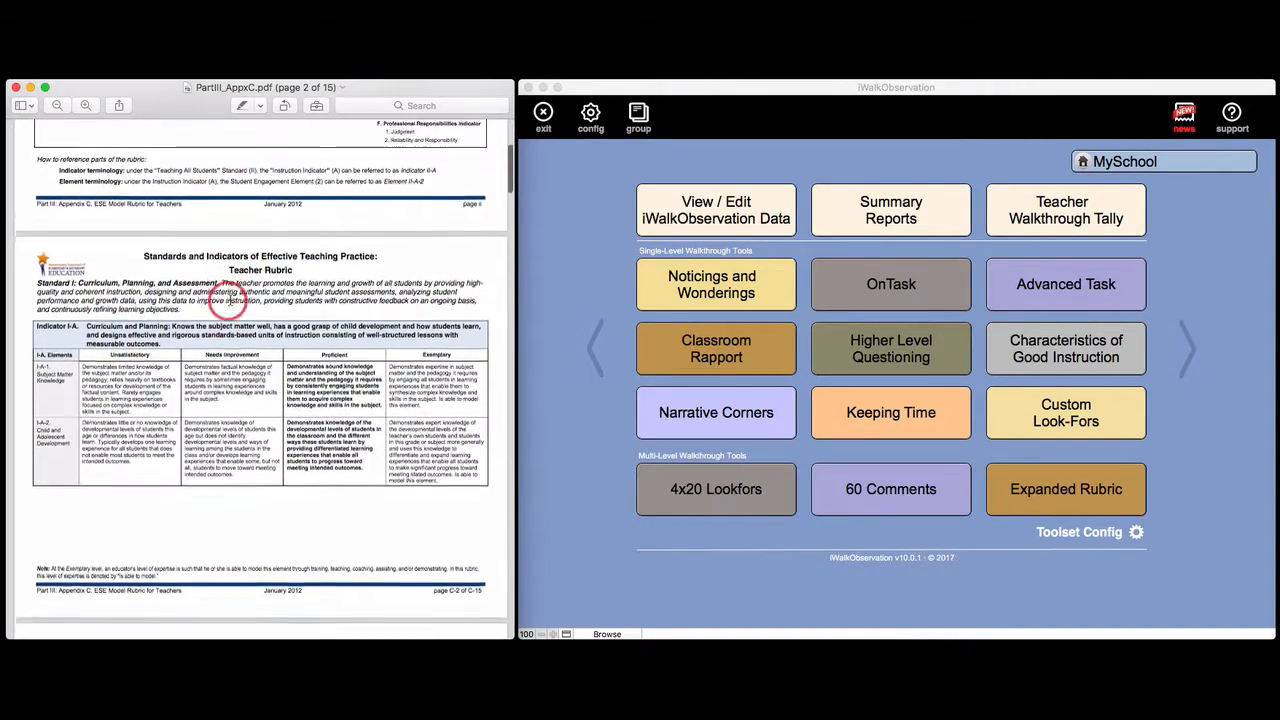
scroll(228, 295, down, 2)
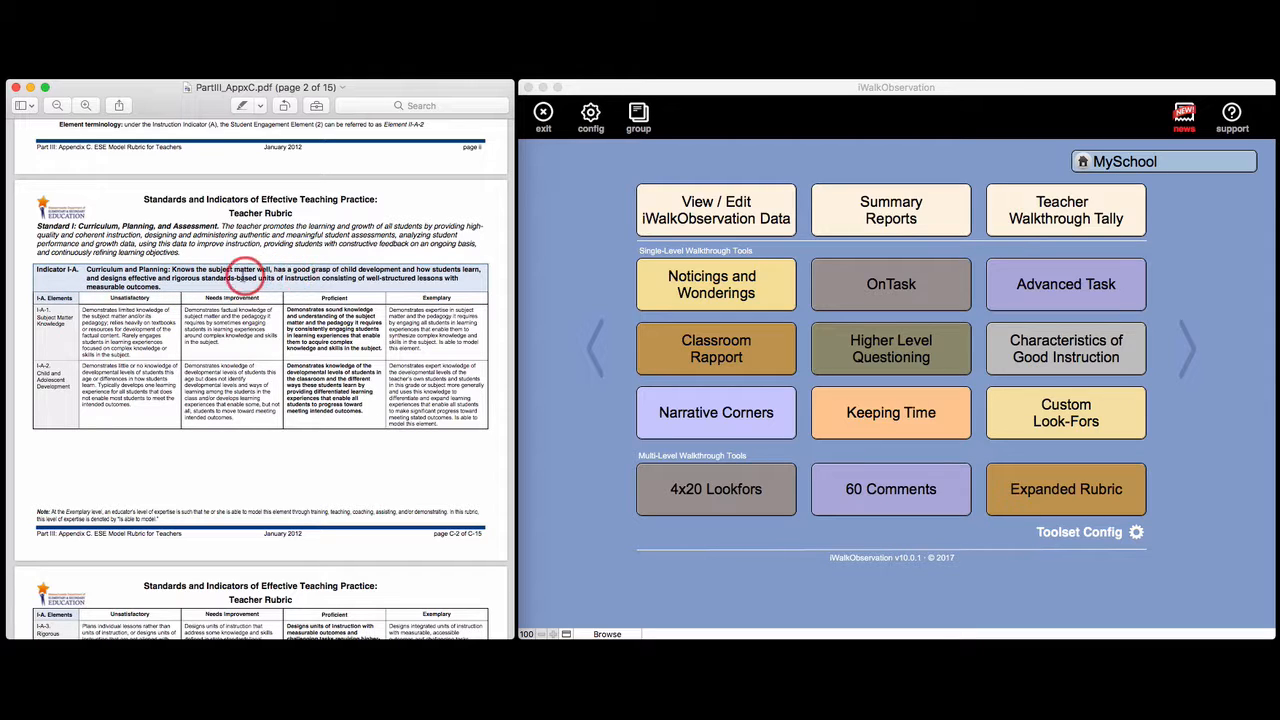
drag(167, 288, 59, 280)
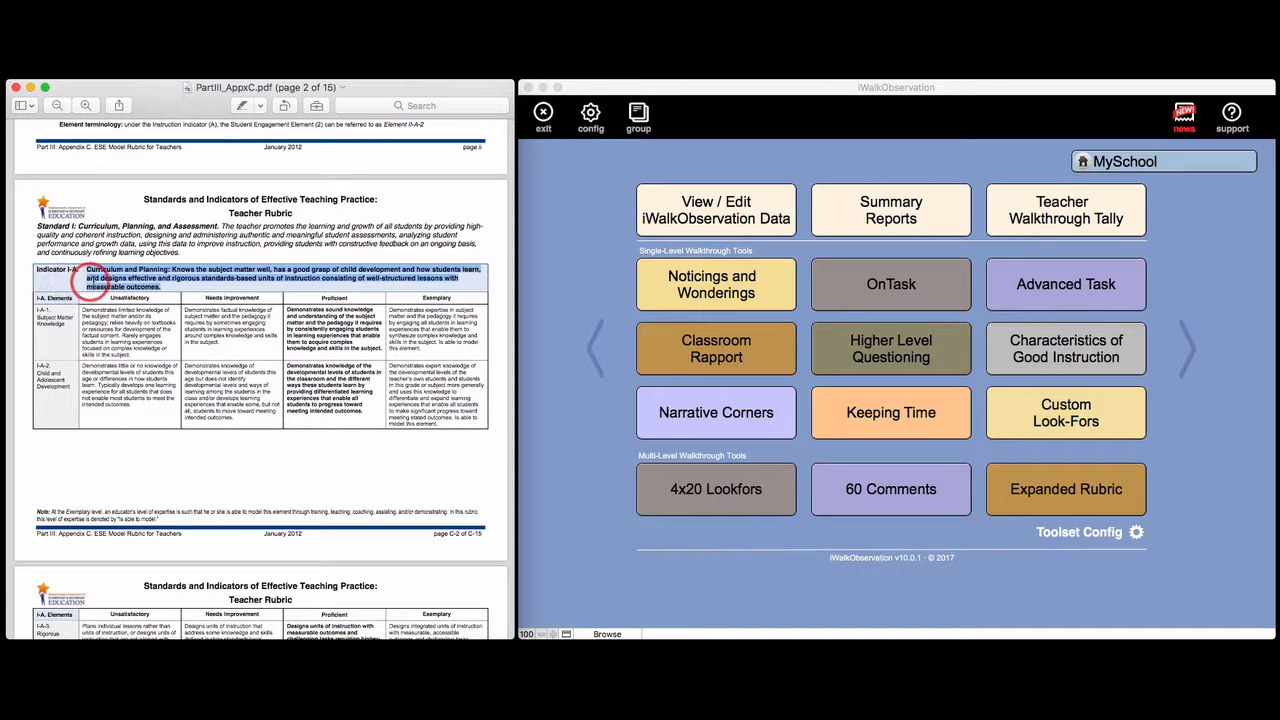
click(72, 282)
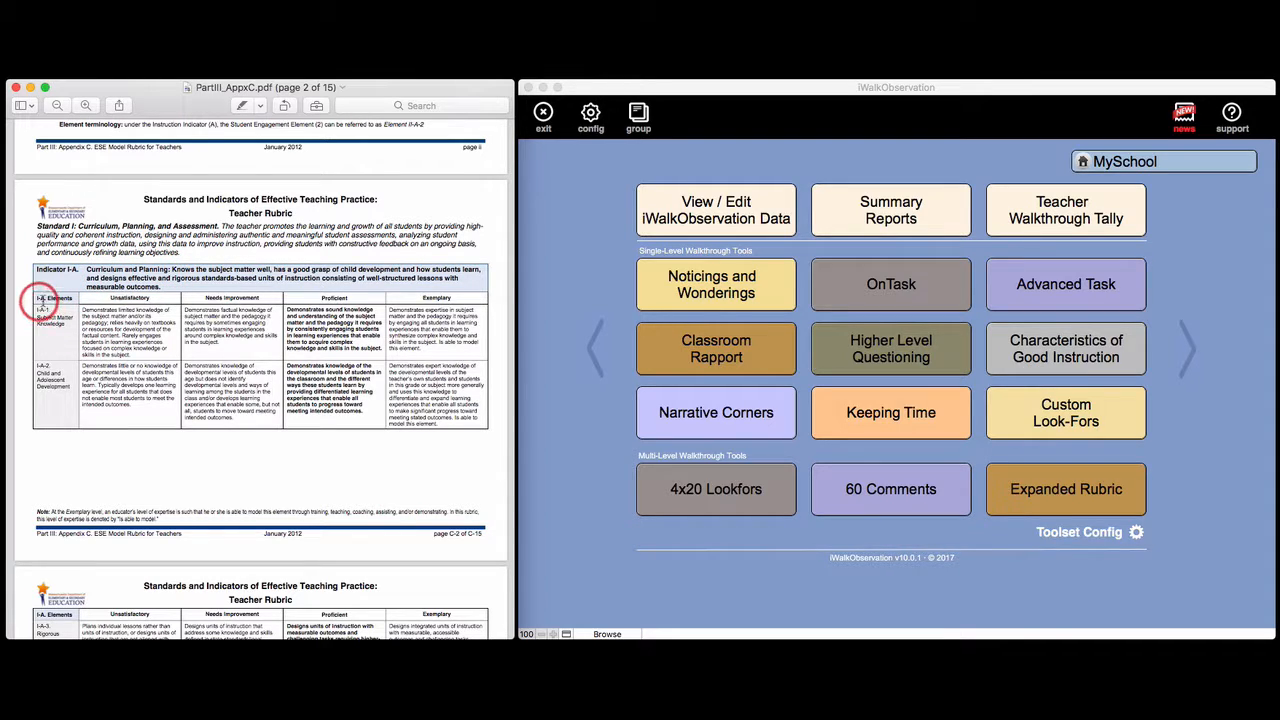
scroll(137, 343, down, 5)
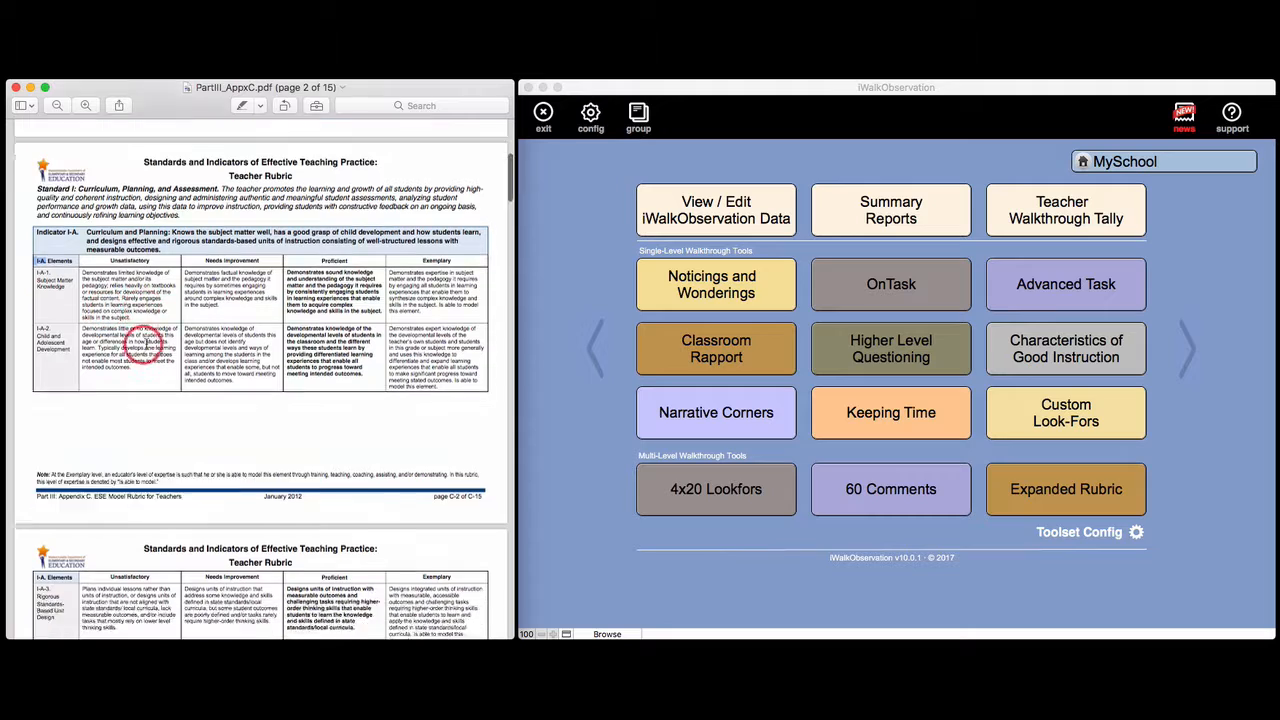
scroll(143, 350, down, 5)
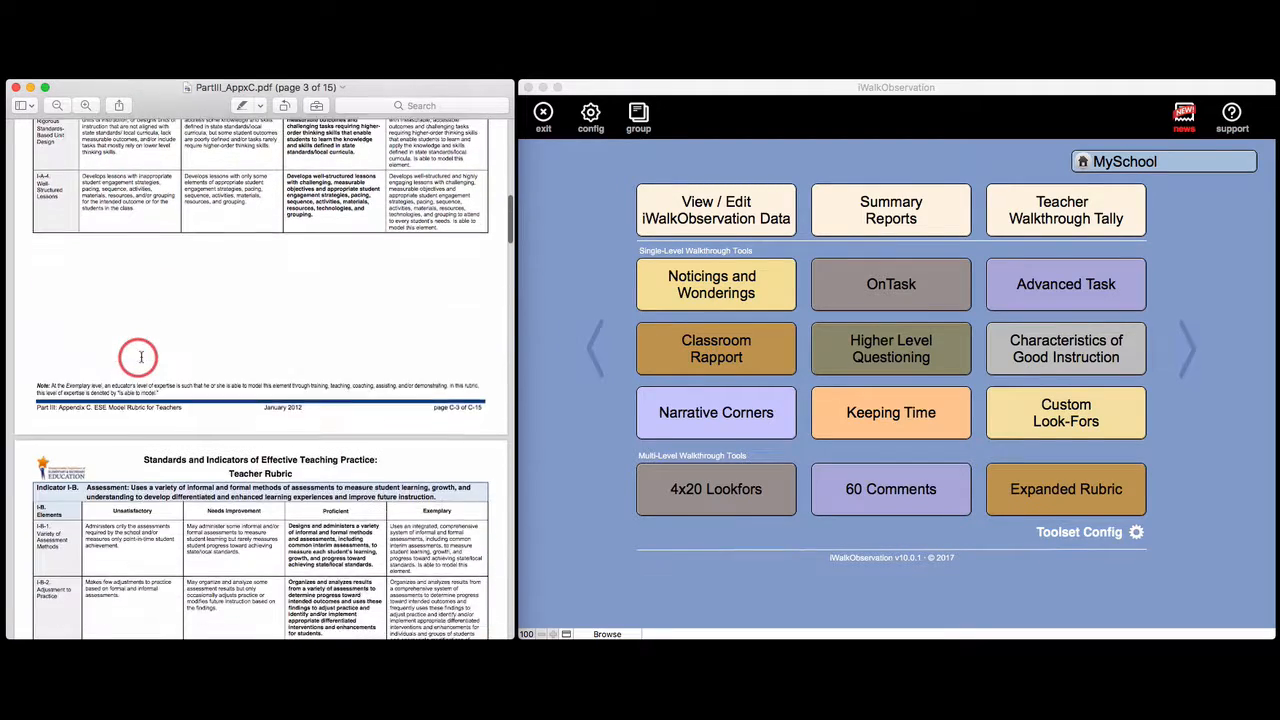
scroll(141, 357, down, 2)
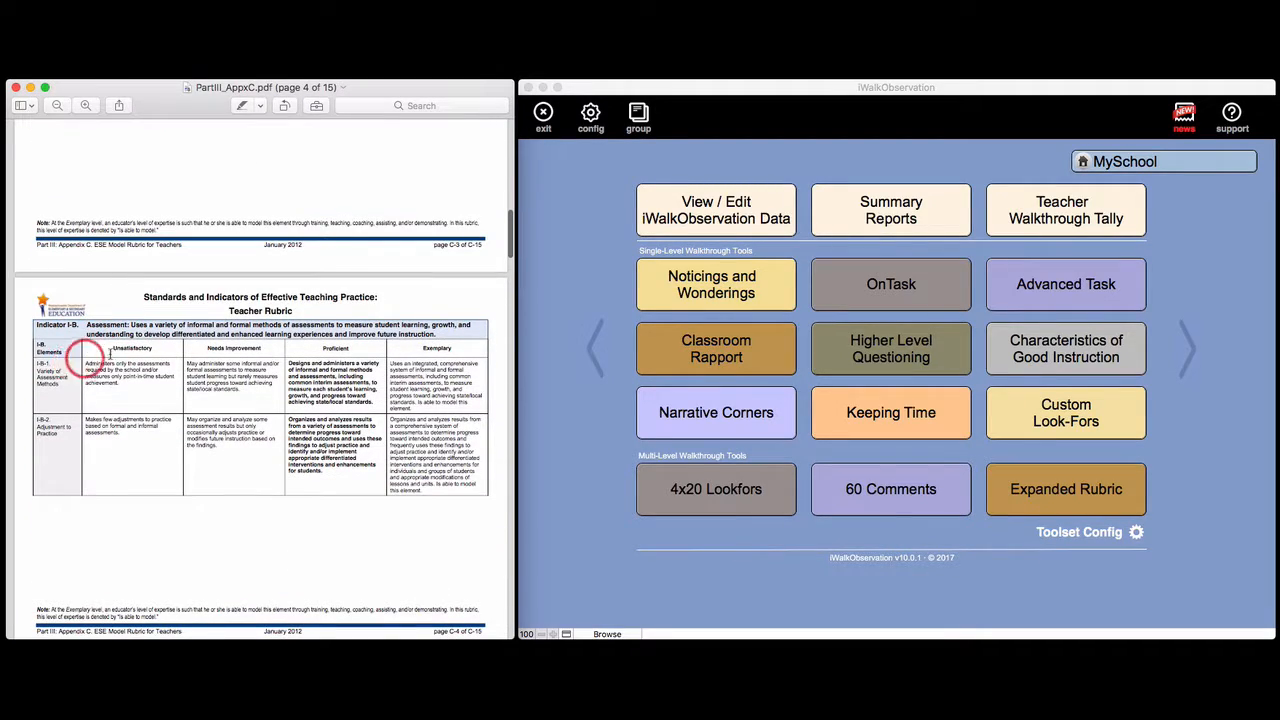
scroll(142, 347, down, 3)
scroll(142, 347, down, 6)
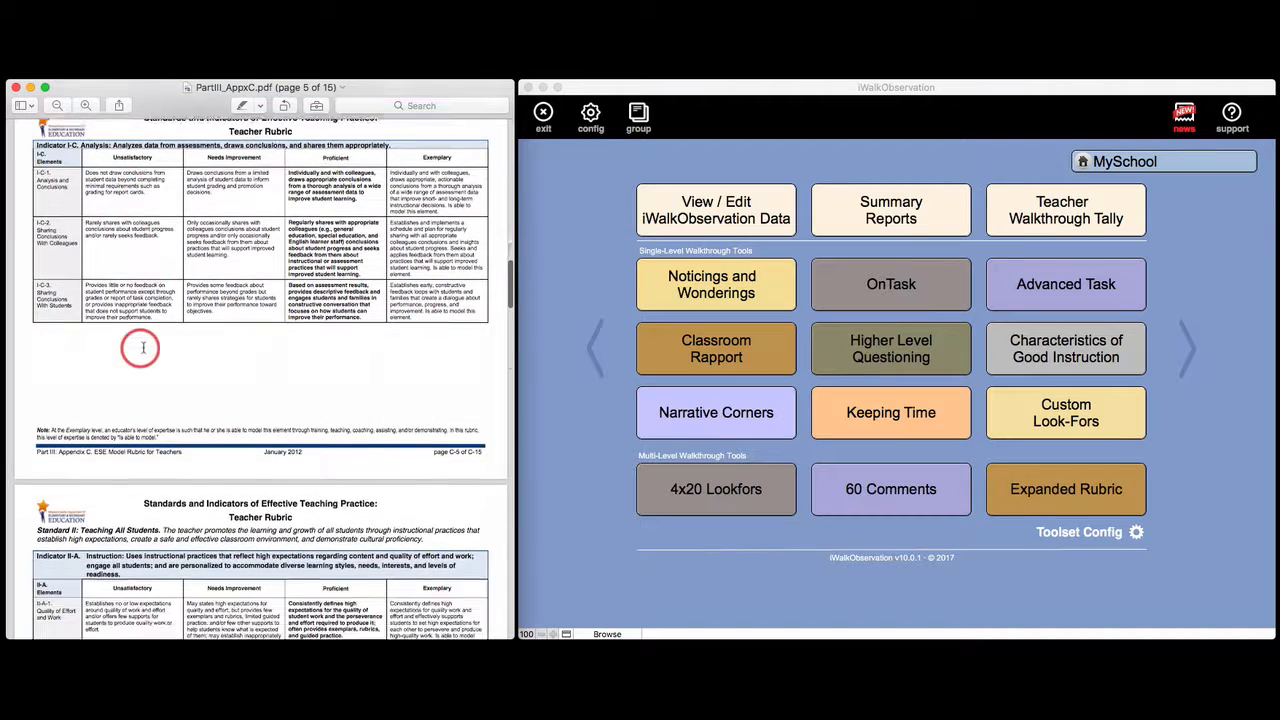
scroll(143, 348, down, 3)
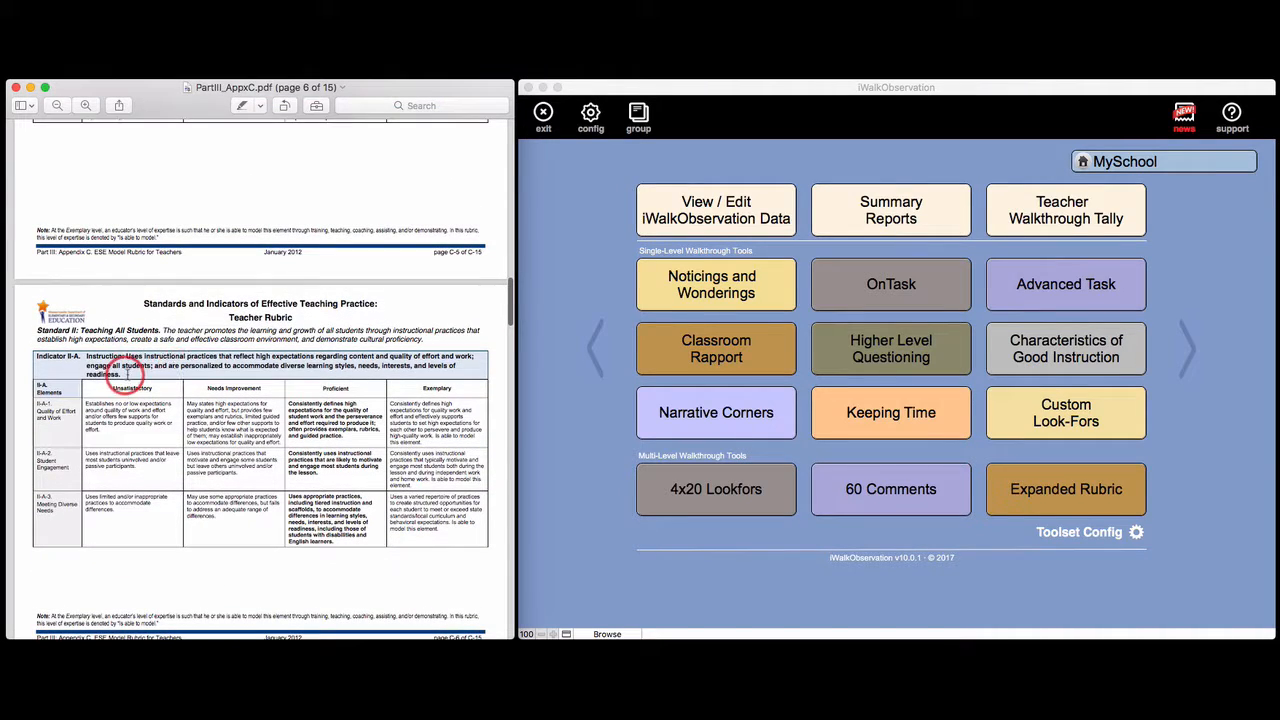
double_click(95, 357)
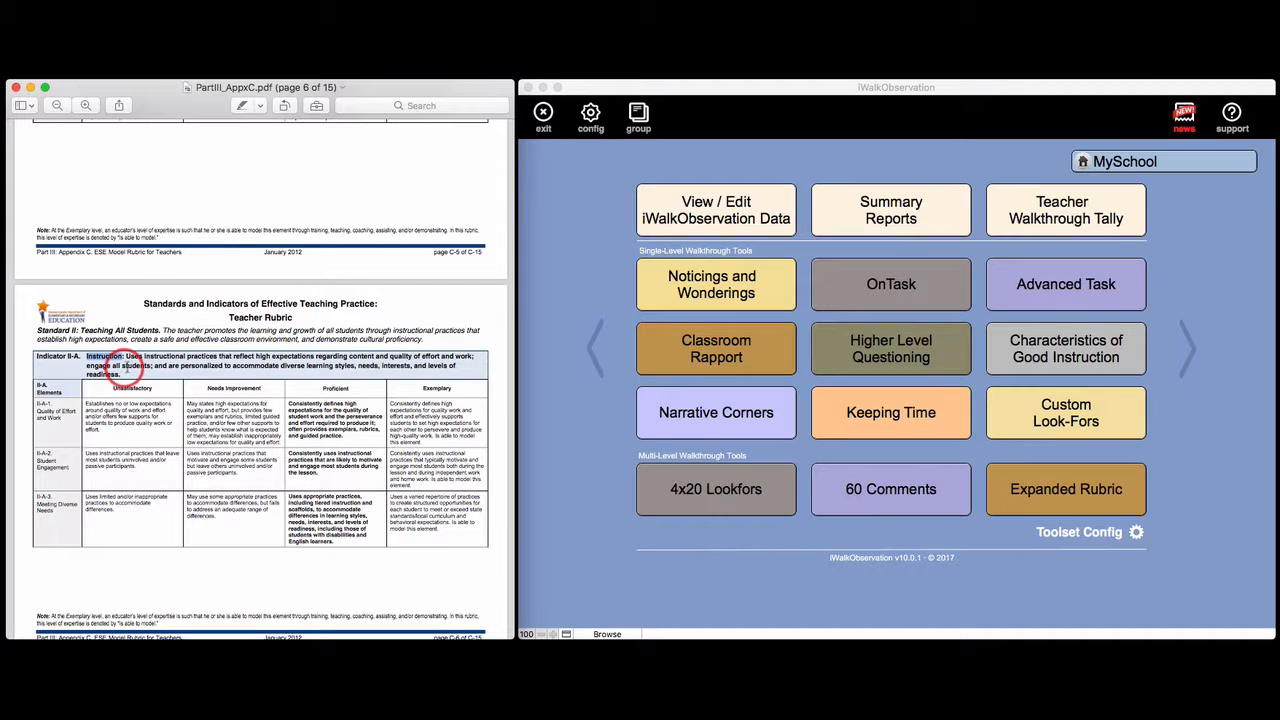
scroll(110, 370, up, 10)
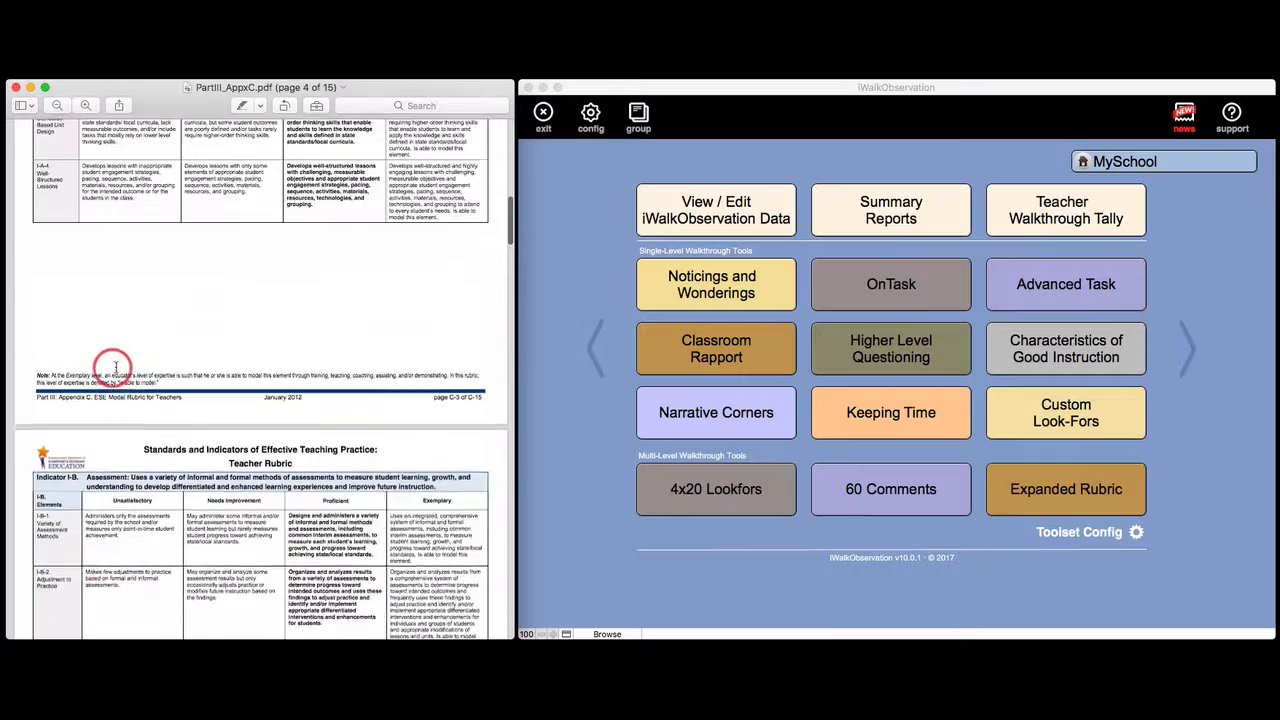
scroll(112, 364, up, 10)
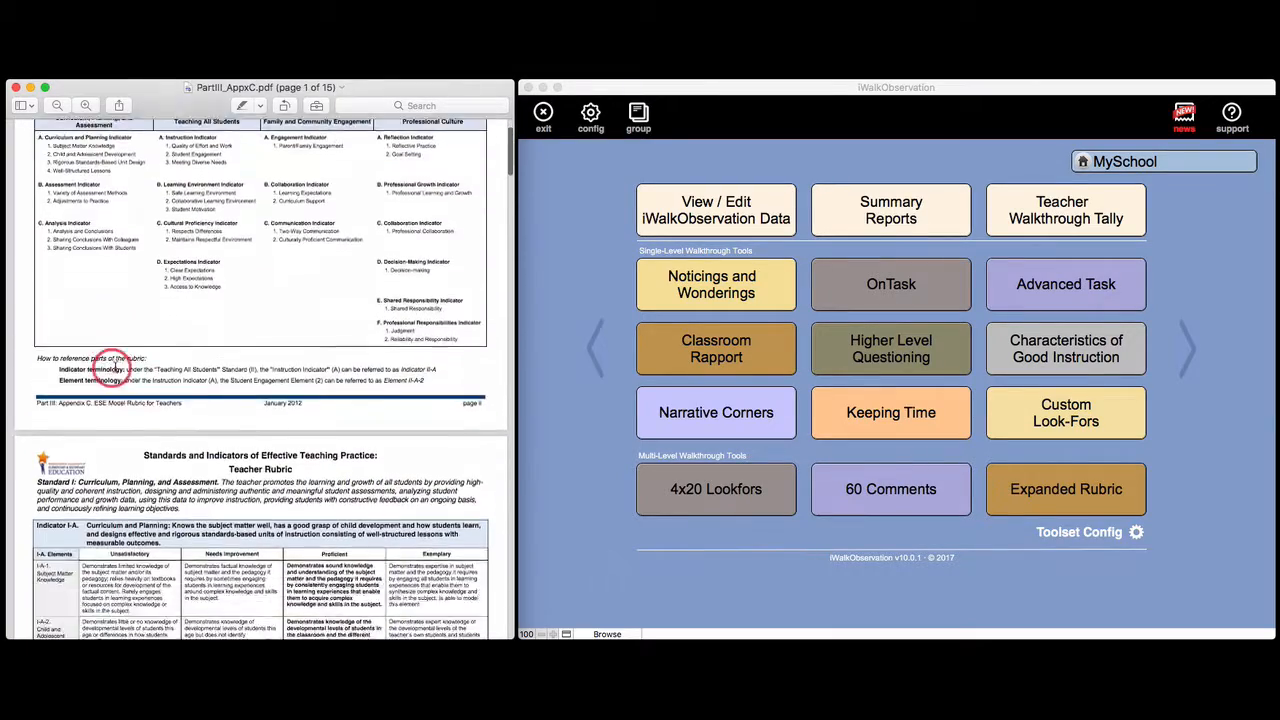
scroll(108, 366, down, 3)
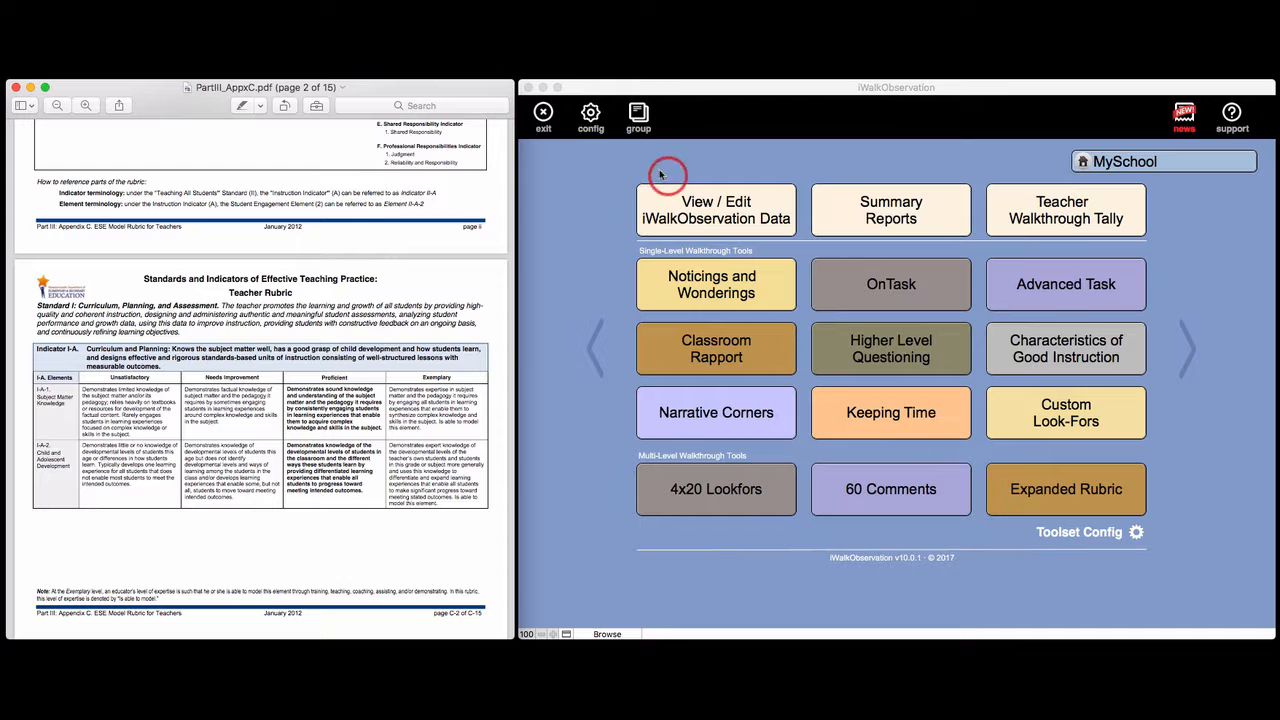
Open the configuration menu and the Expanded Rubric base configuration, and review its topic label fields
click(590, 118)
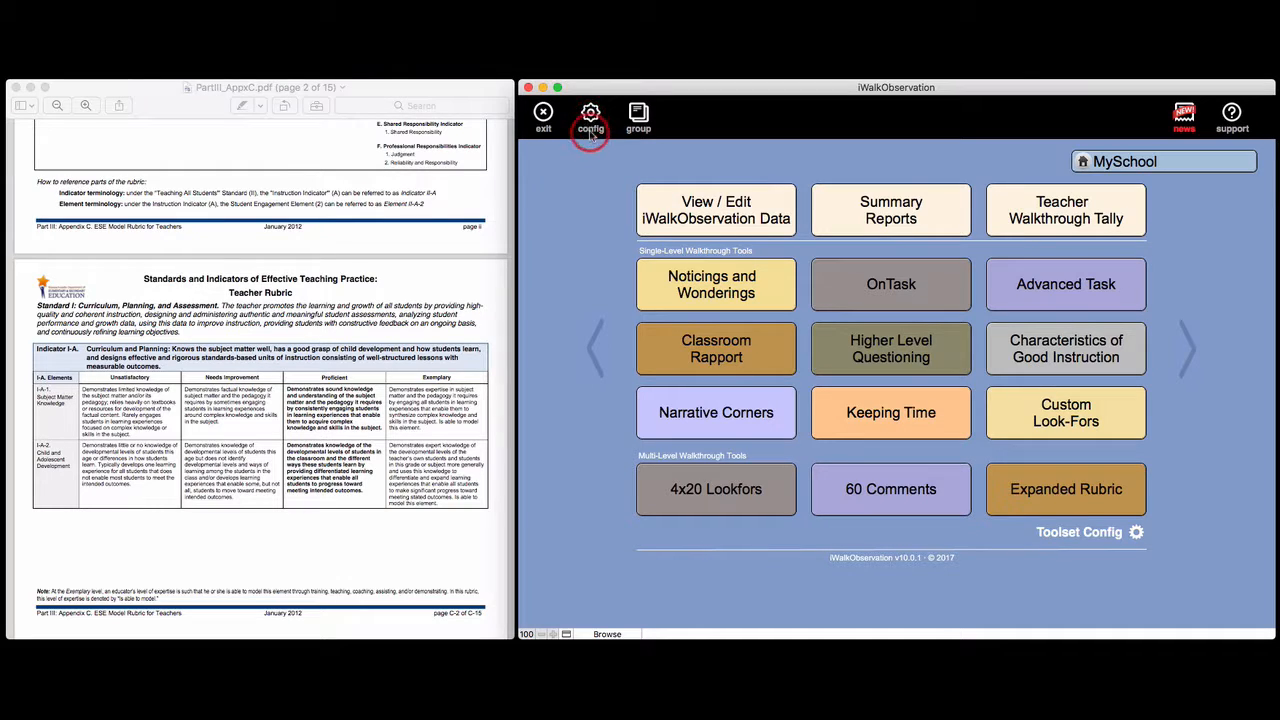
click(590, 118)
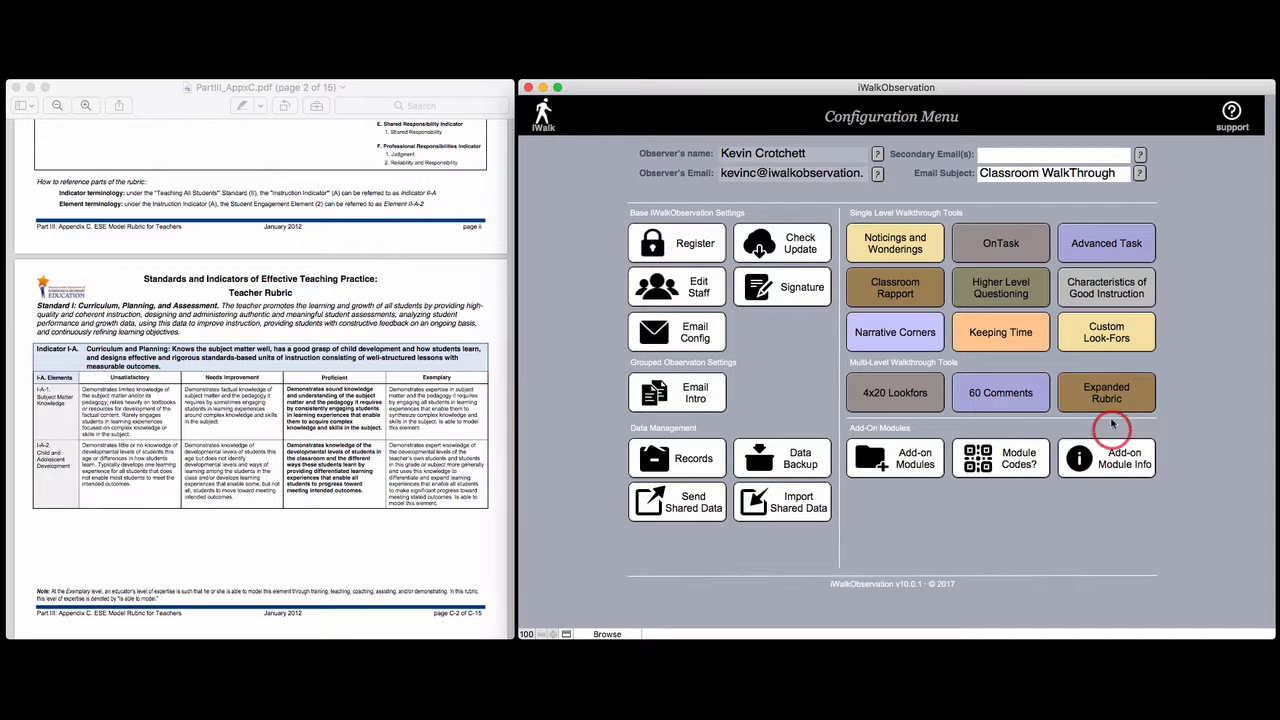
click(1110, 395)
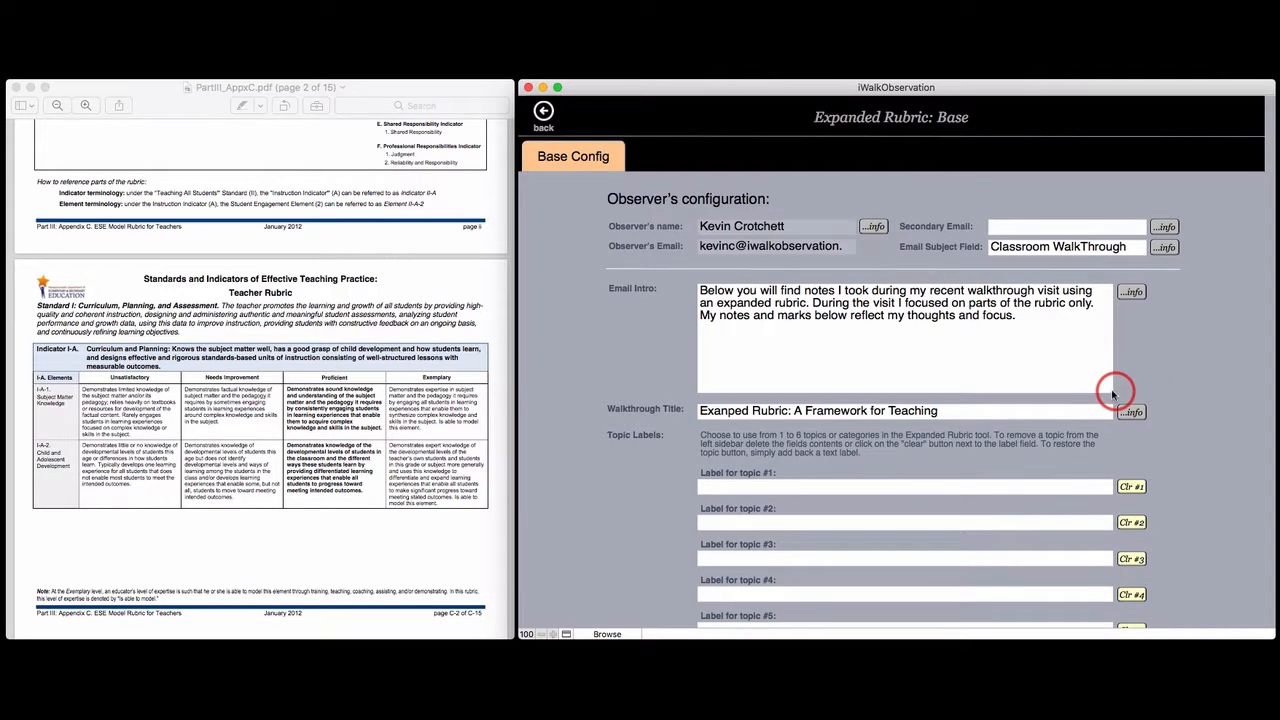
scroll(857, 450, down, 2)
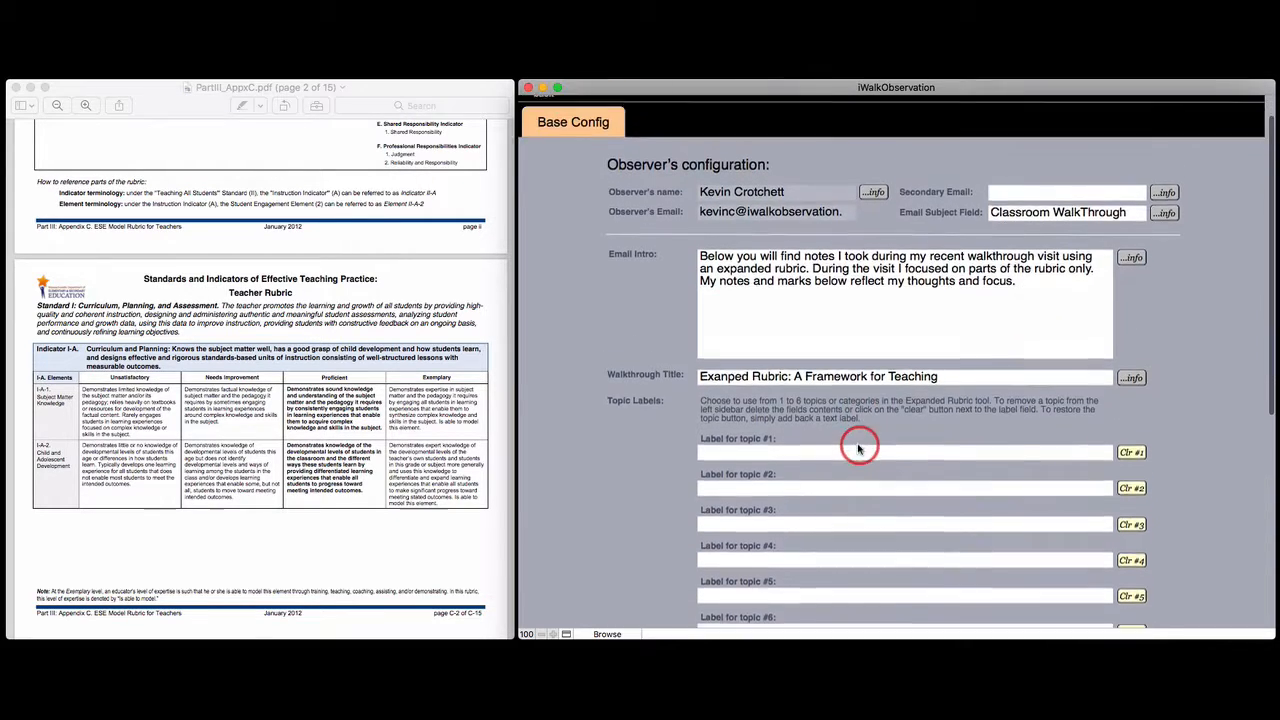
scroll(857, 450, up, 2)
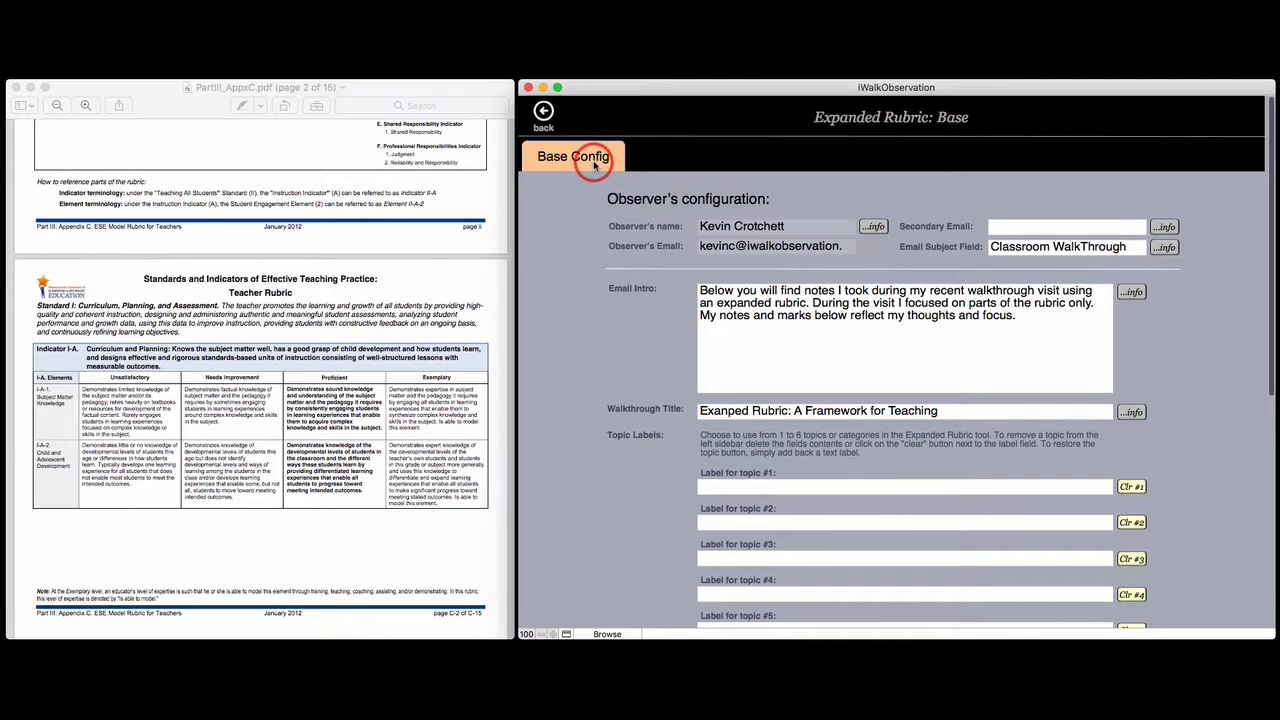
scroll(845, 420, down, 5)
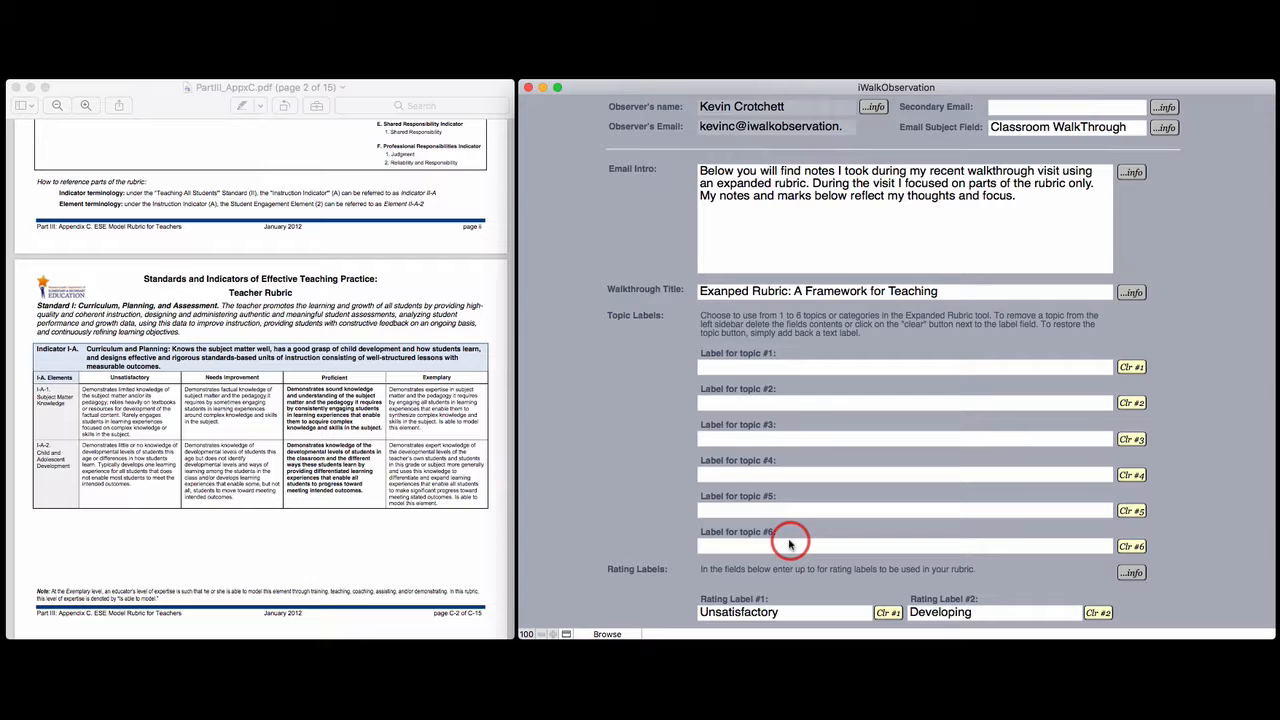
scroll(789, 530, up, 3)
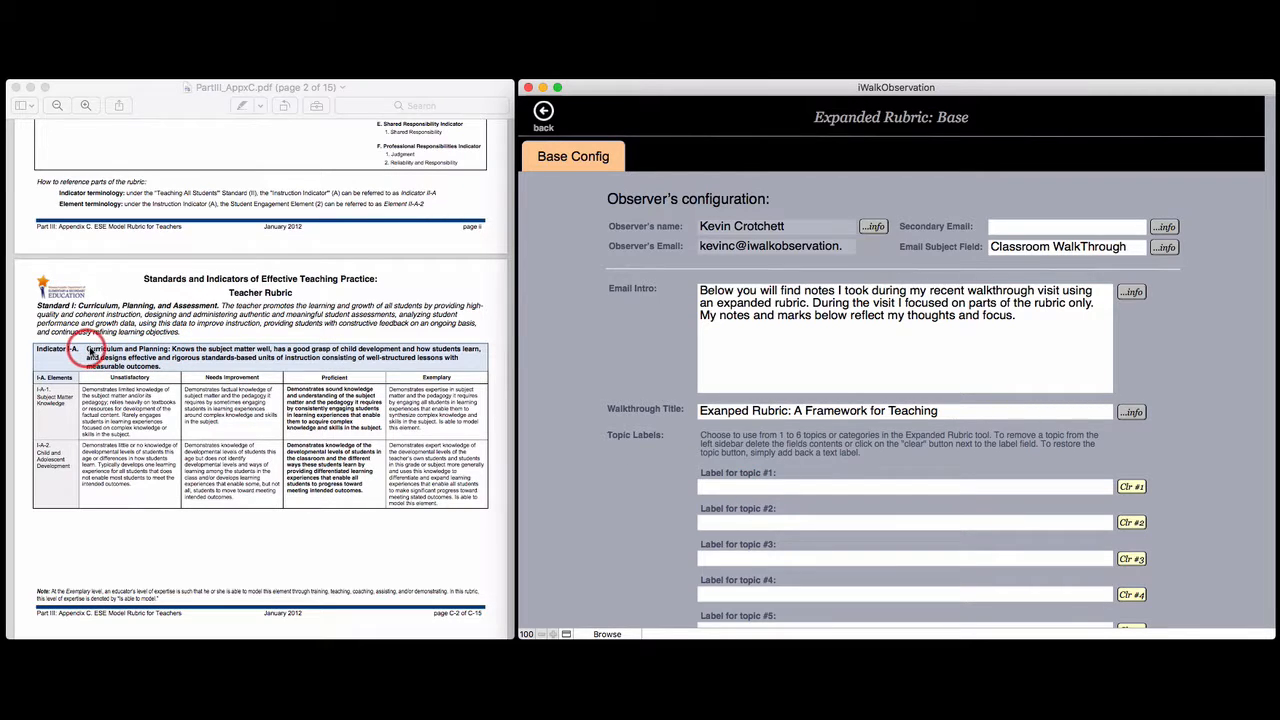
Set the label for topic #1 to Curriculum and Planning and accept it as the teacher report's topic title
click(100, 348)
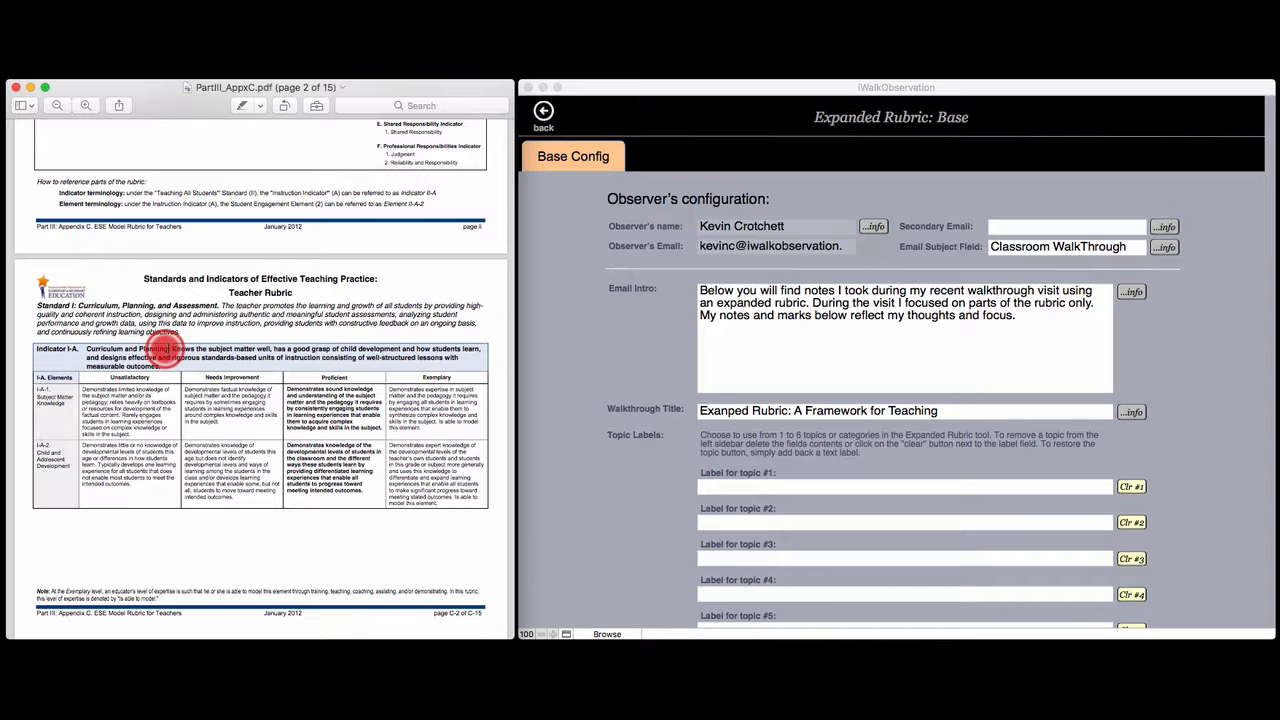
click(756, 488)
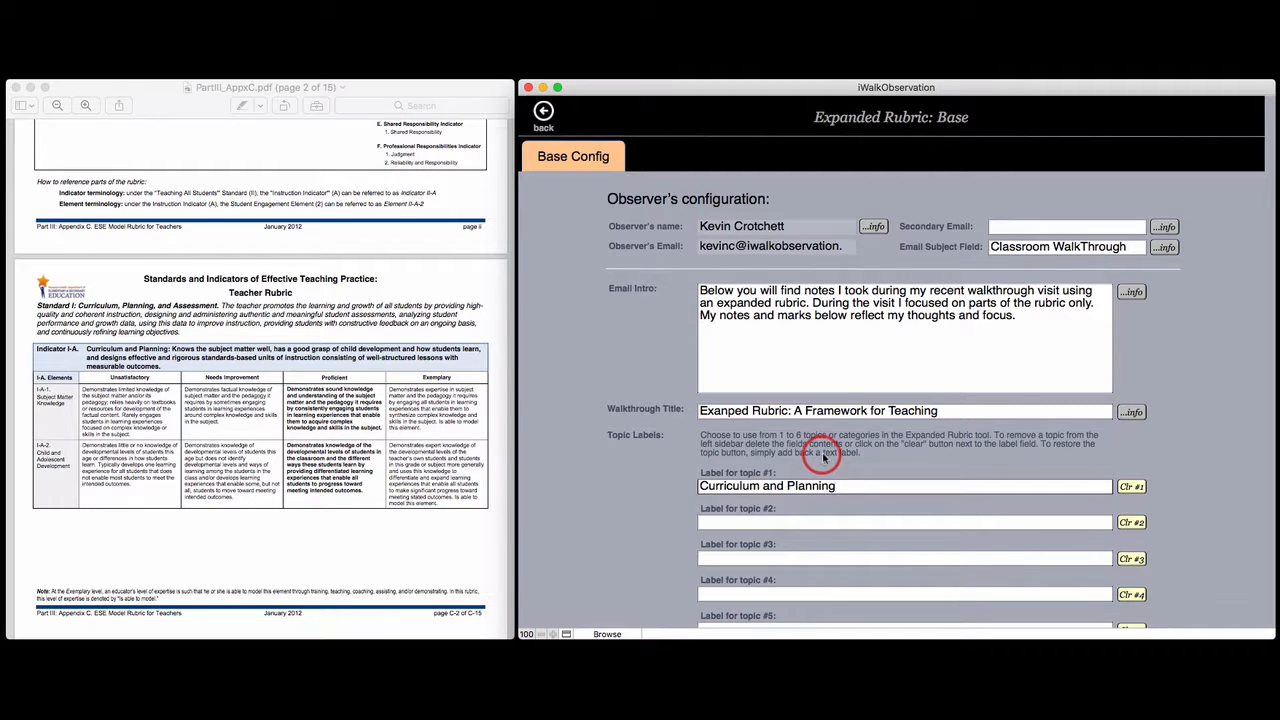
click(836, 460)
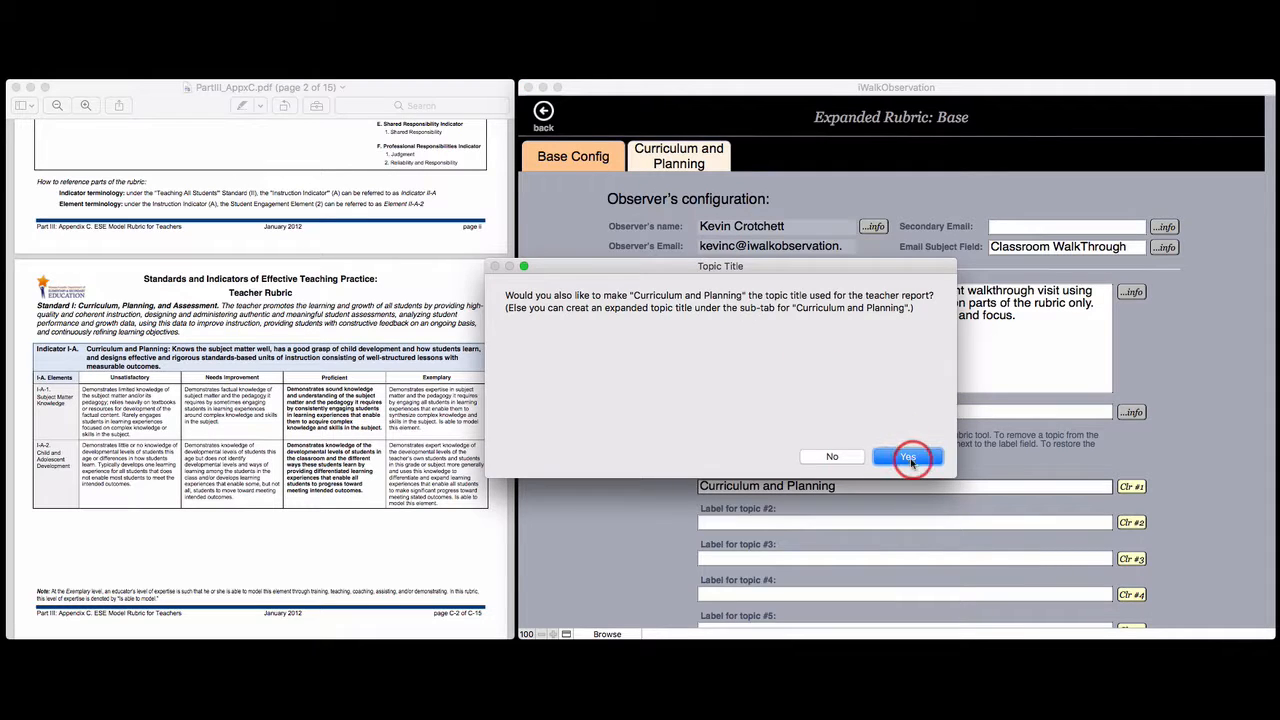
click(908, 458)
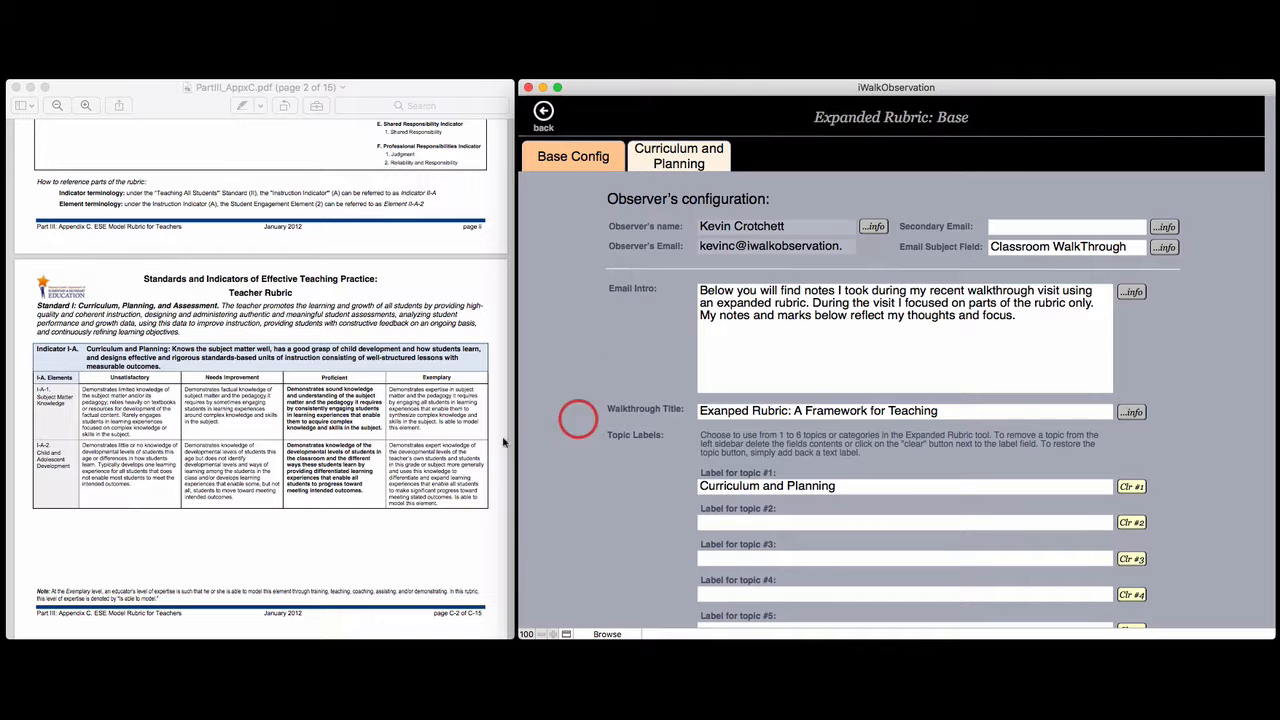
Set the label for topic #2 to Instruction and accept it as the topic title for the teacher report
scroll(366, 440, down, 5)
scroll(367, 441, down, 15)
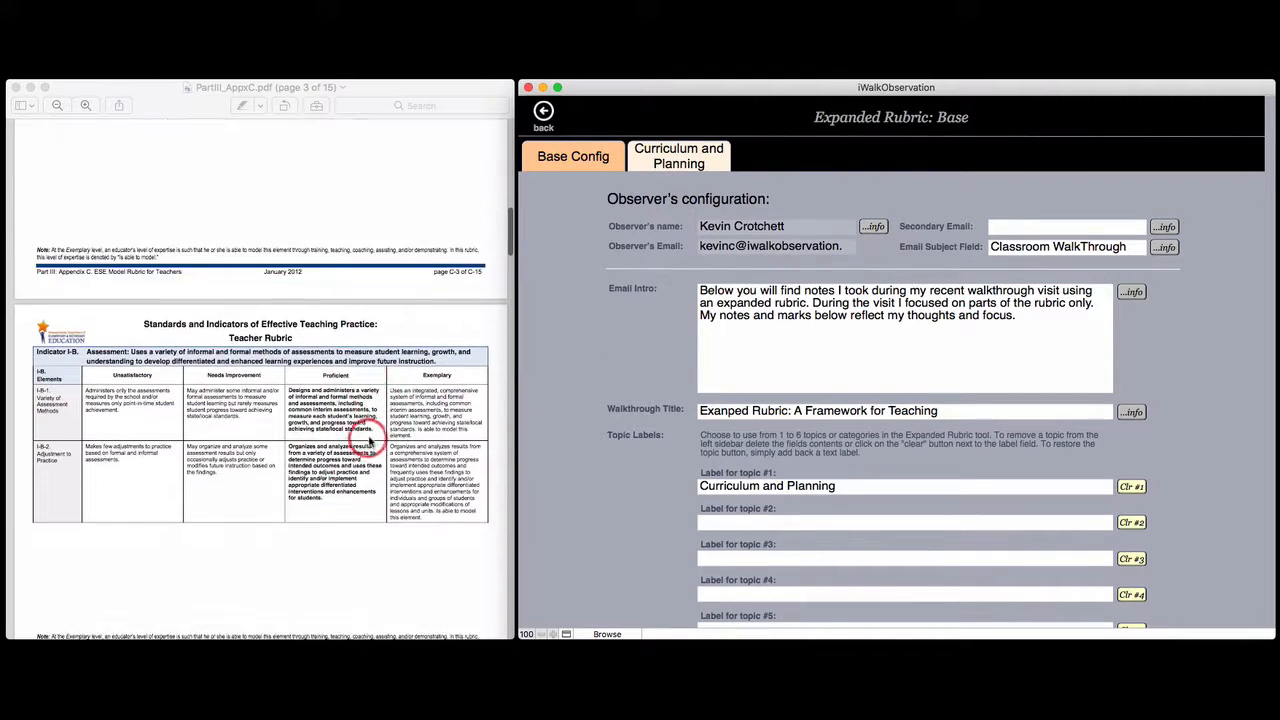
scroll(369, 441, down, 15)
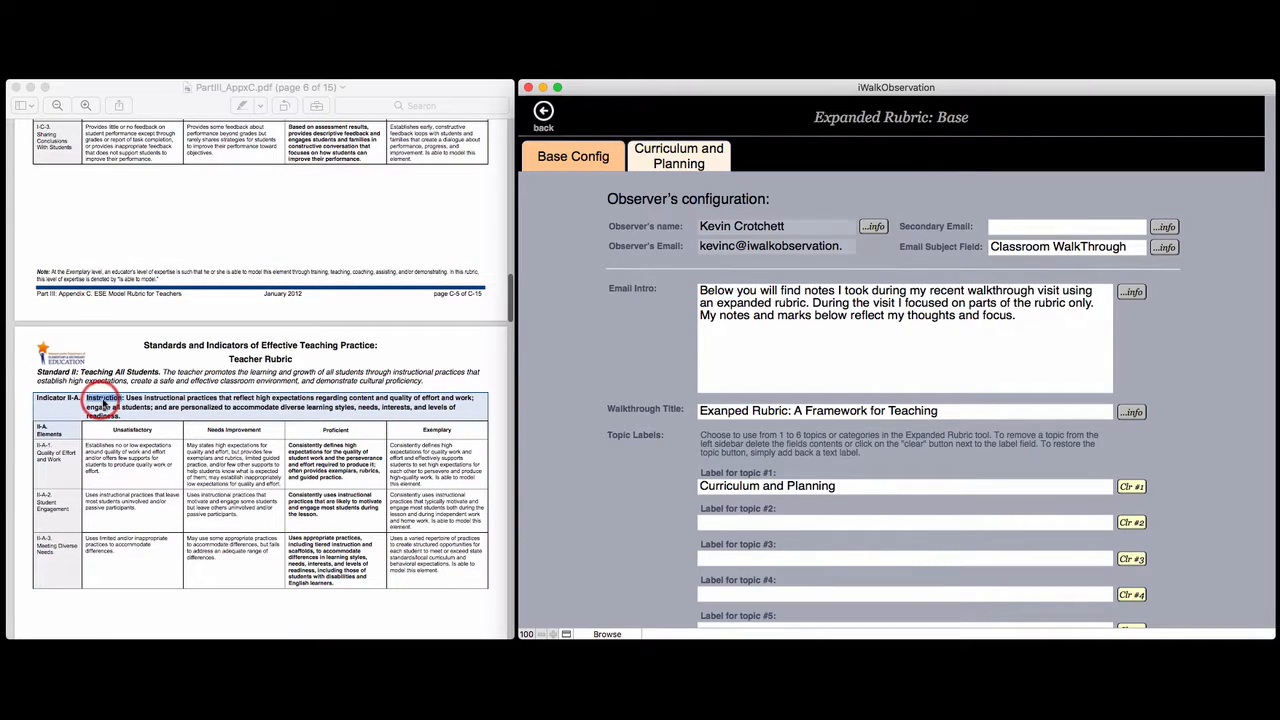
click(713, 521)
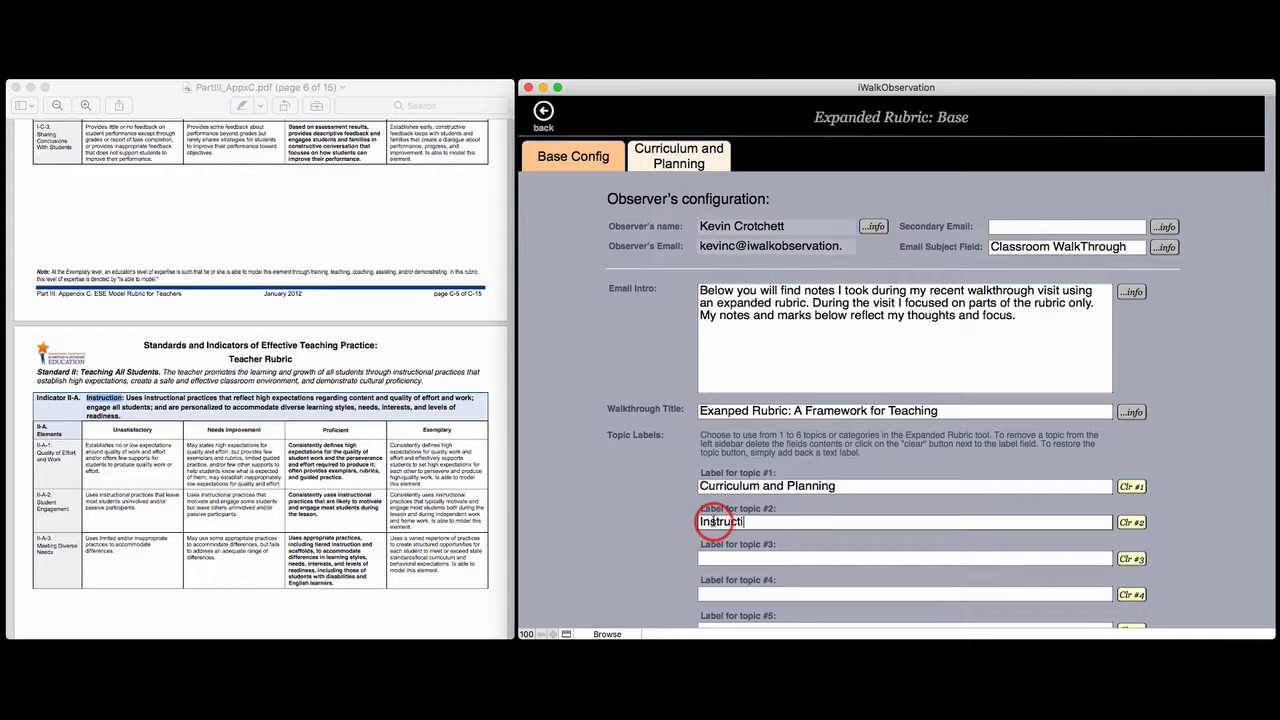
click(790, 484)
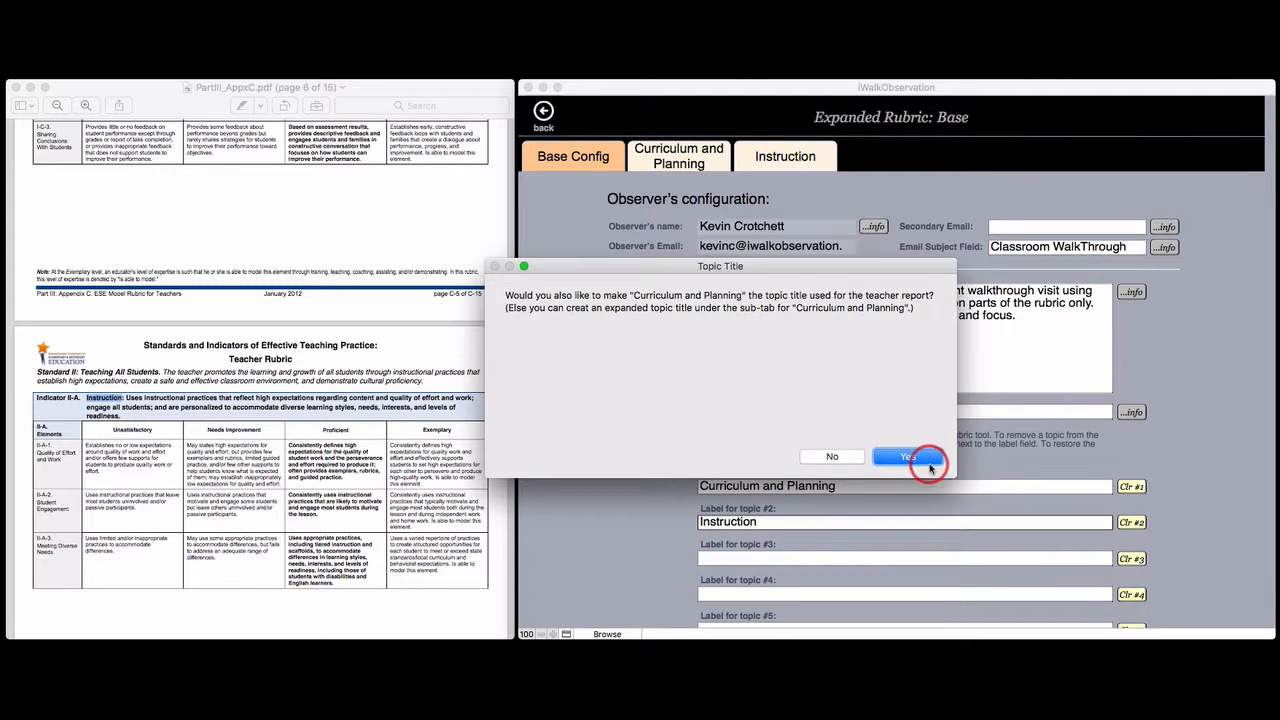
click(919, 461)
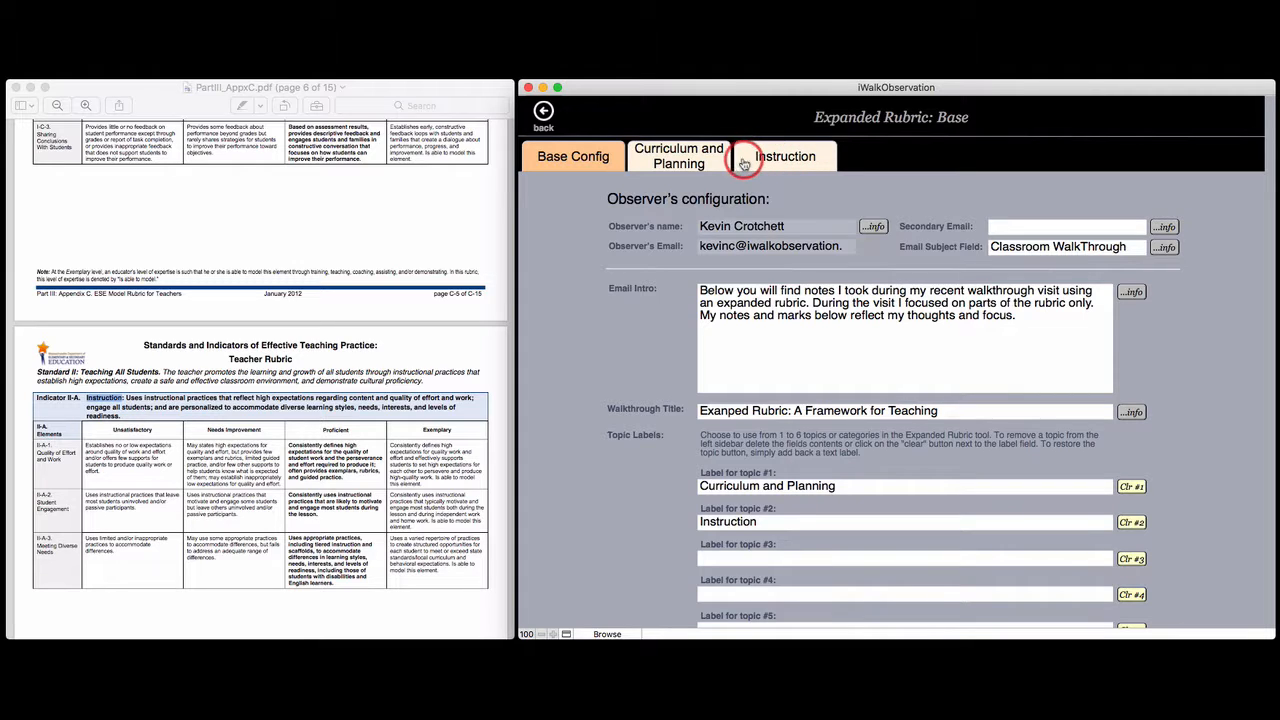
Open the Curriculum and Planning topic's configuration page
scroll(367, 255, up, 3)
scroll(367, 255, up, 15)
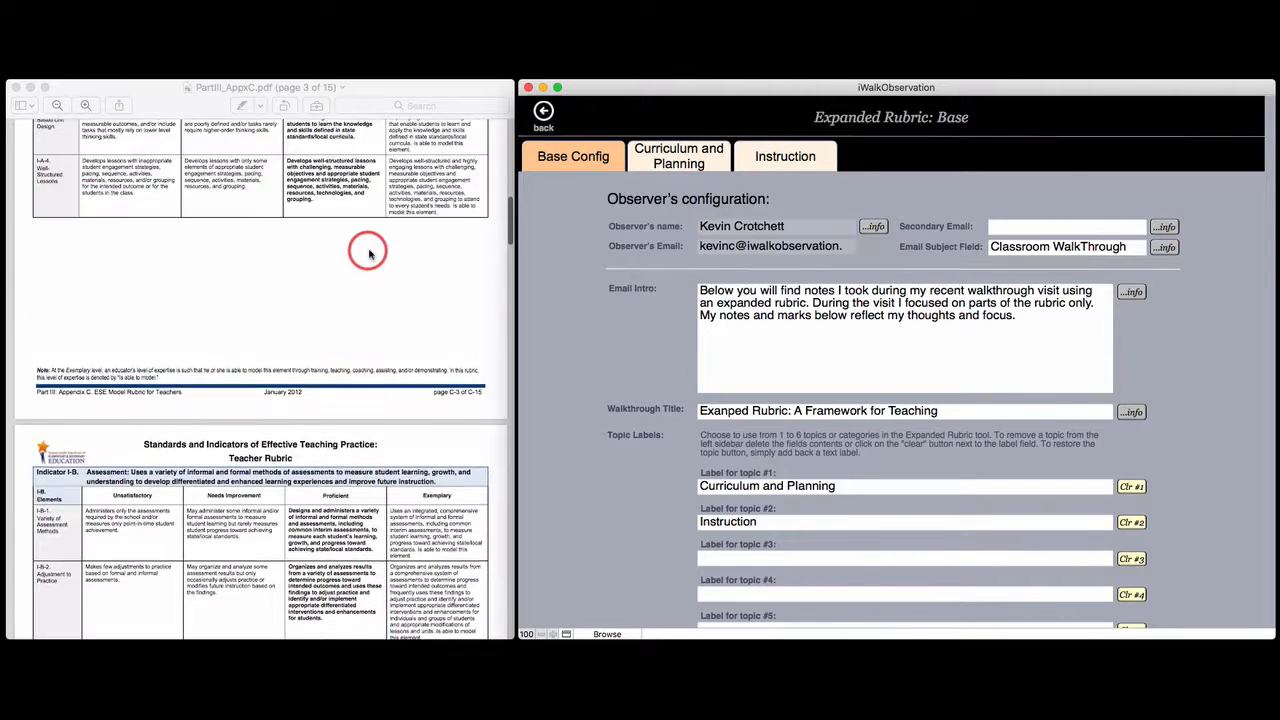
scroll(369, 254, up, 10)
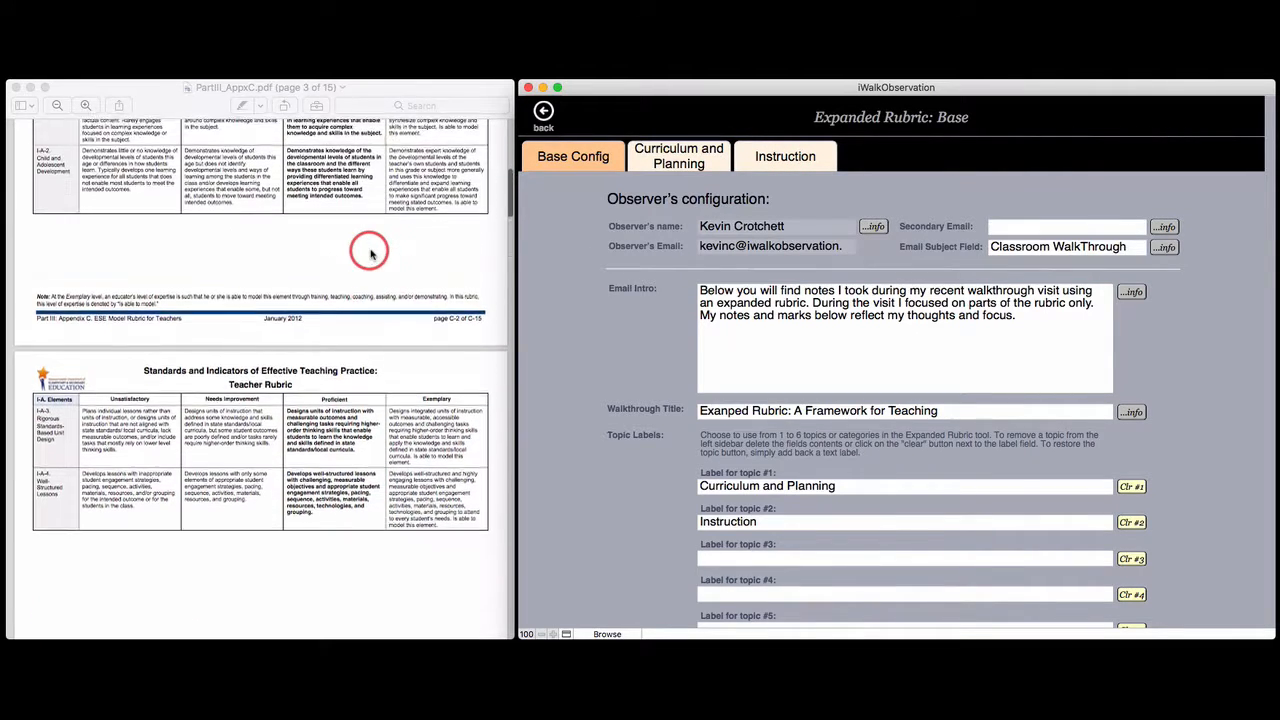
scroll(369, 255, up, 3)
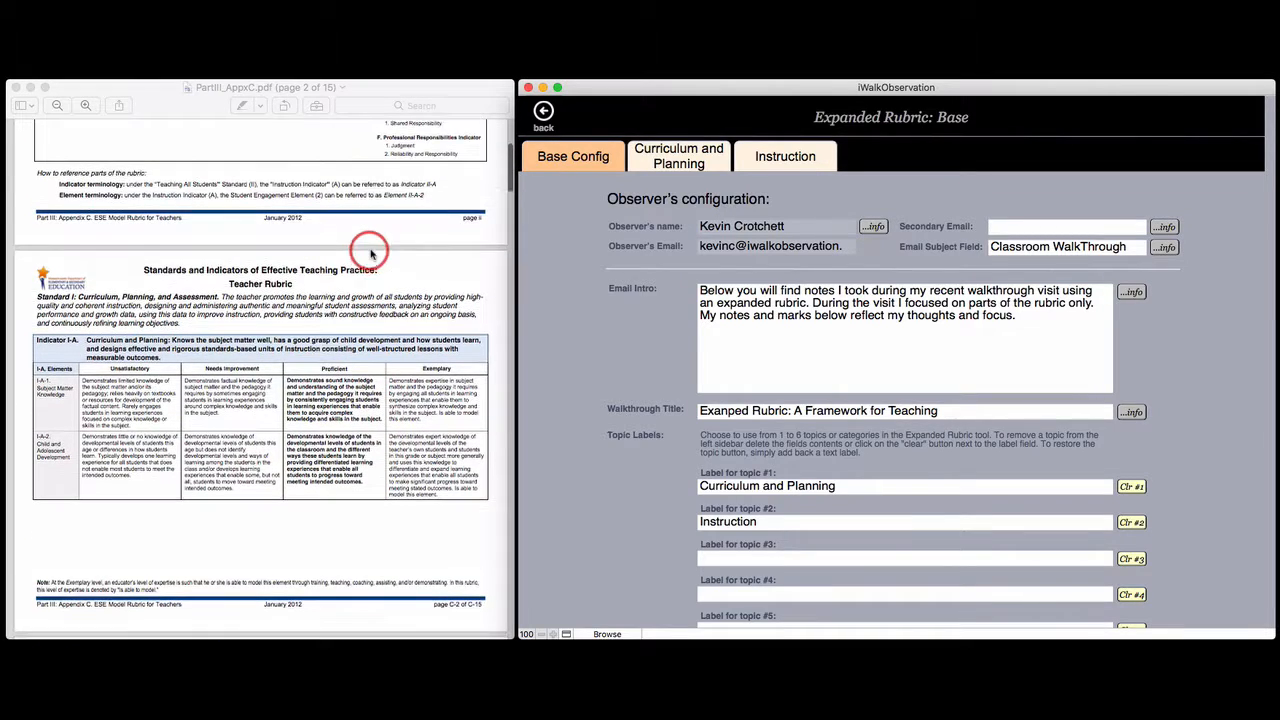
click(690, 158)
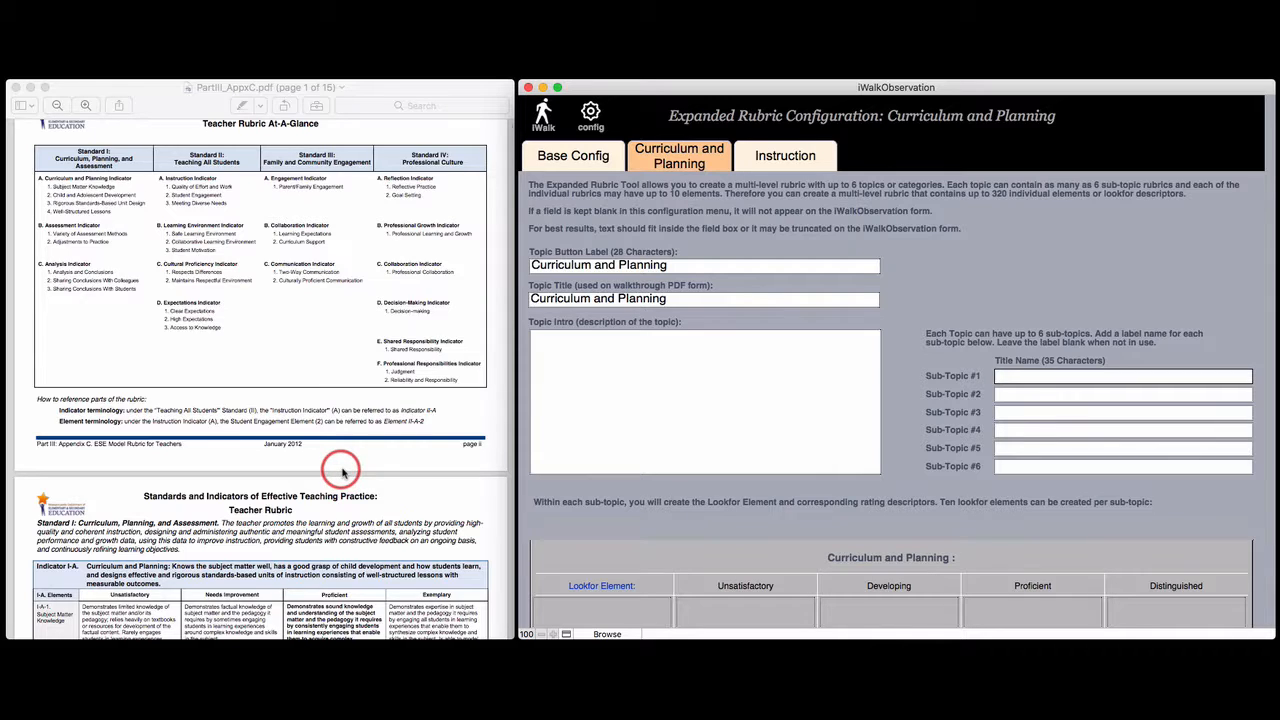
Name sub-topic #1 Curriculum and Planning and sub-topic #2 Assessment
scroll(347, 474, down, 3)
scroll(343, 474, down, 5)
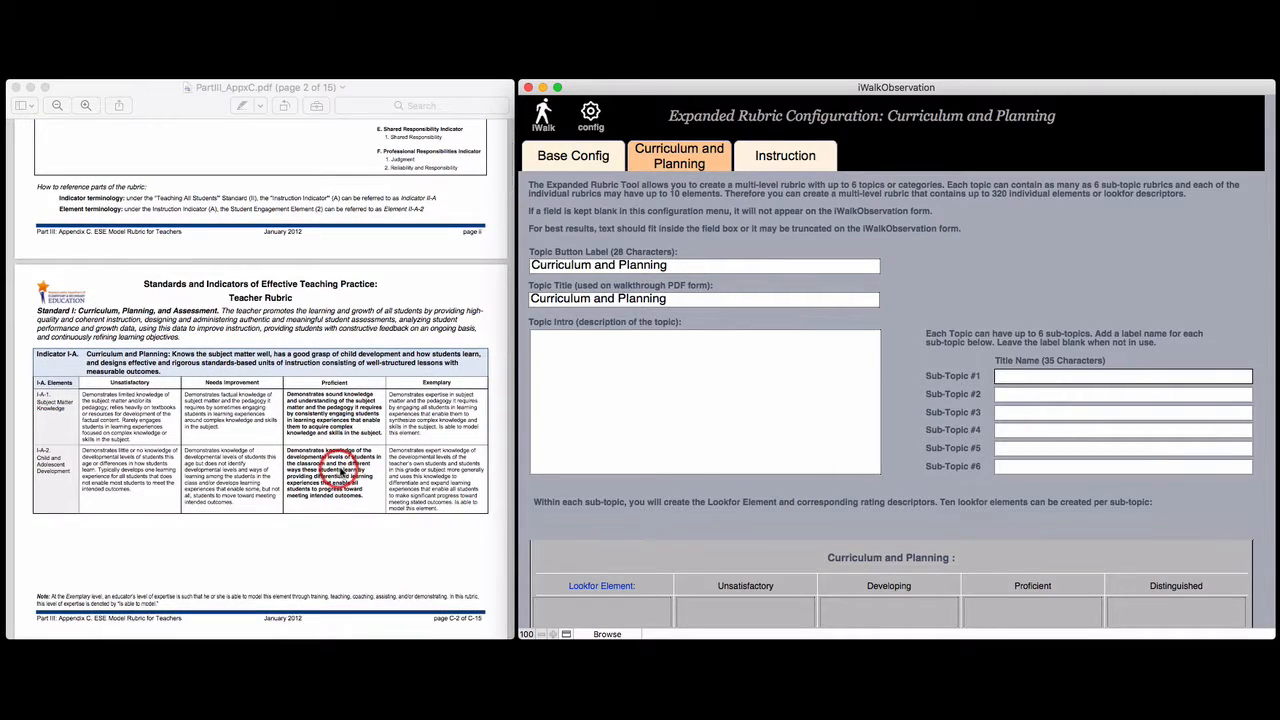
scroll(340, 470, down, 1)
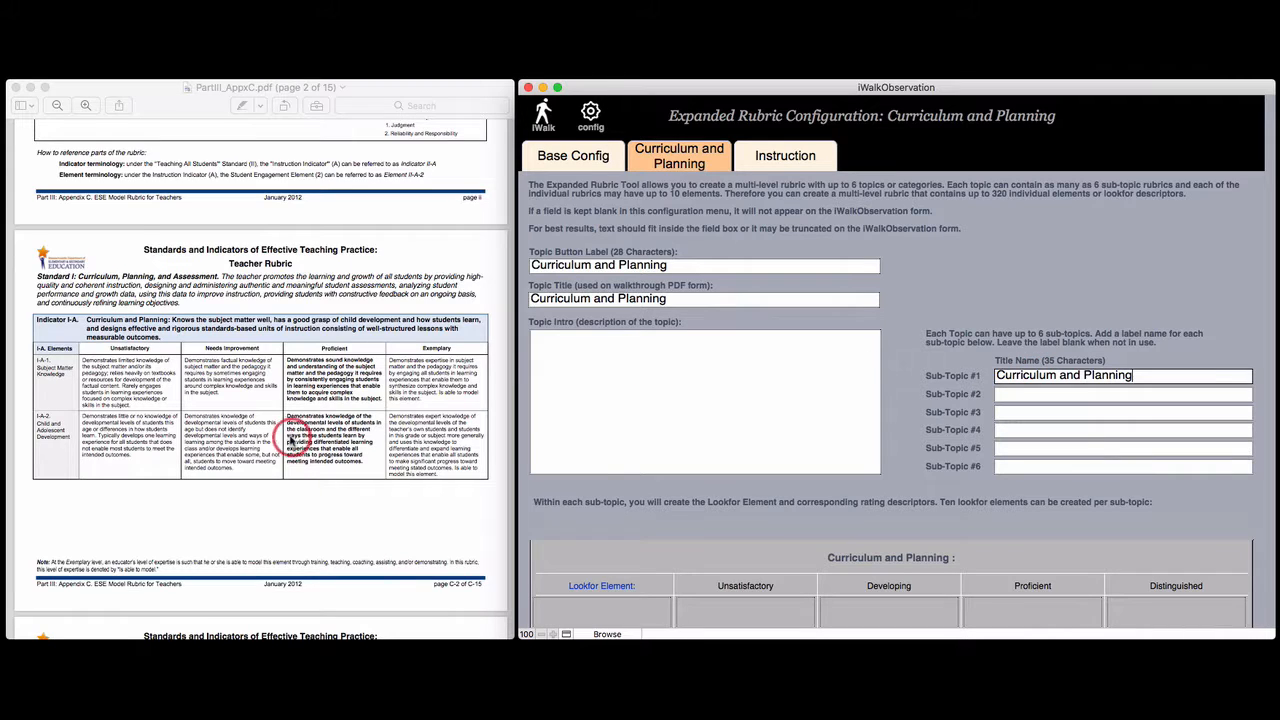
scroll(295, 480, down, 5)
scroll(290, 435, down, 10)
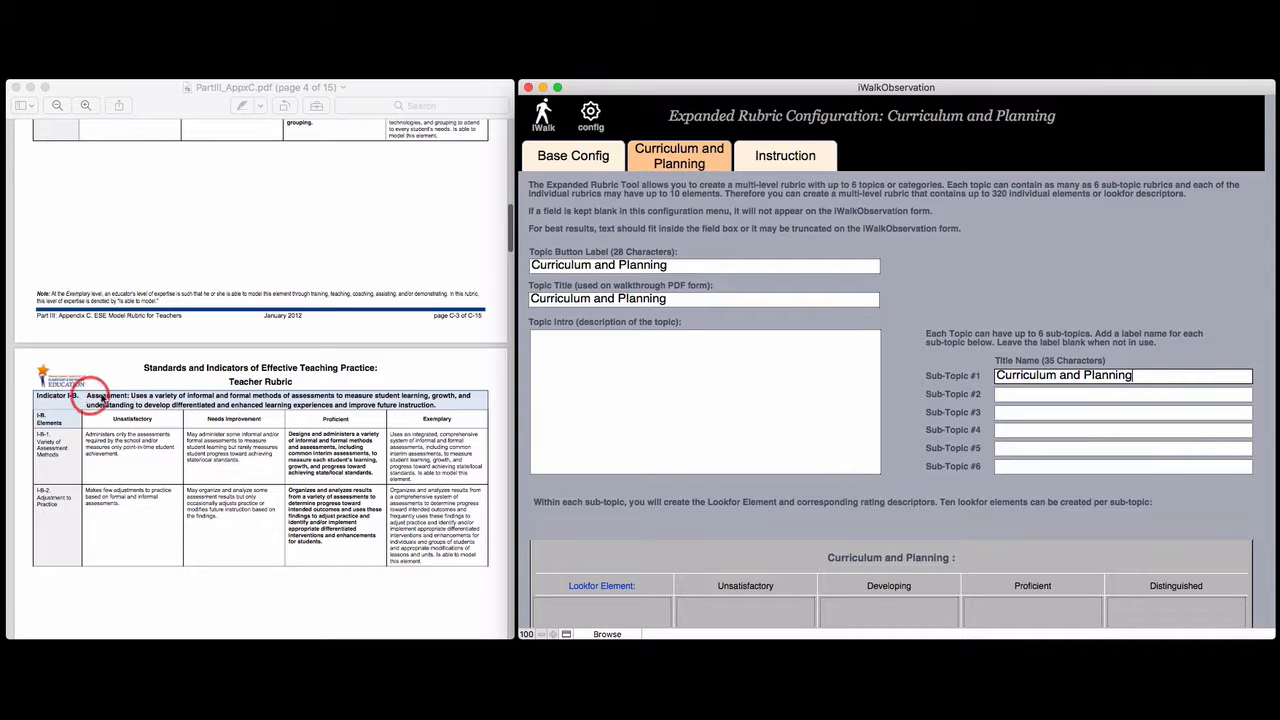
click(1040, 399)
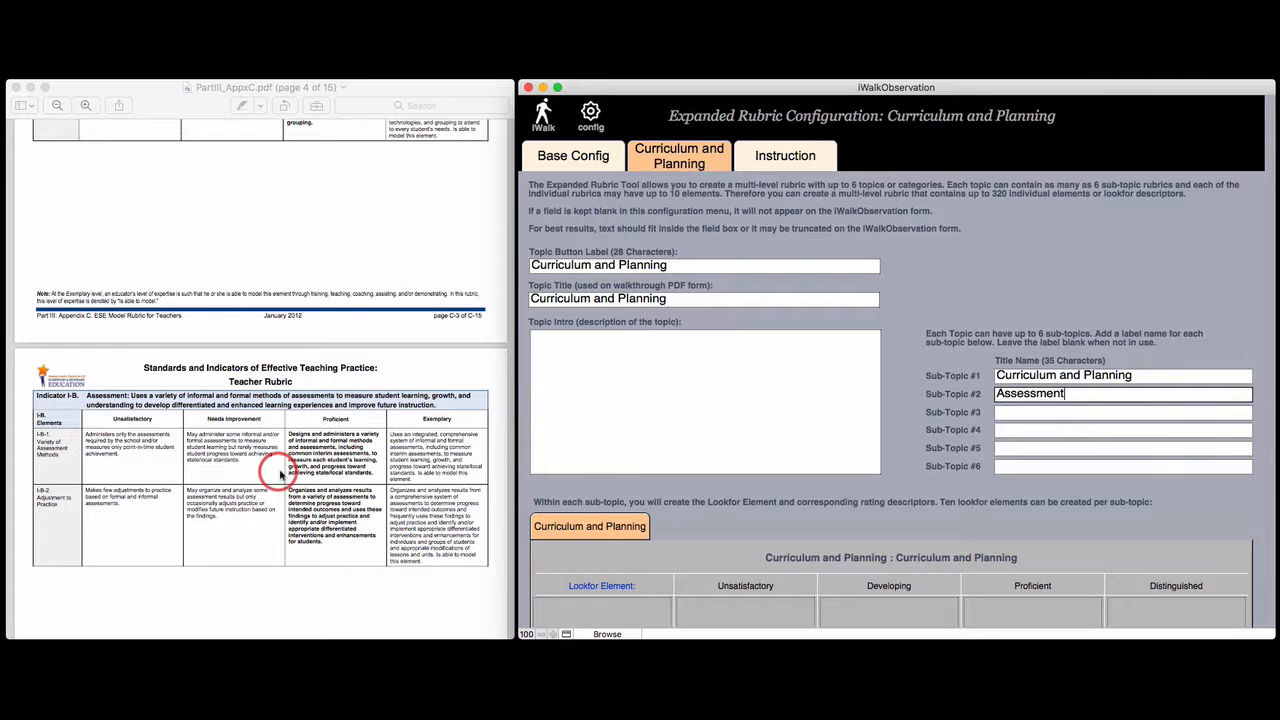
Name sub-topic #3 Analysis, matching the Analysis indicator in the rubric PDF
scroll(277, 470, down, 5)
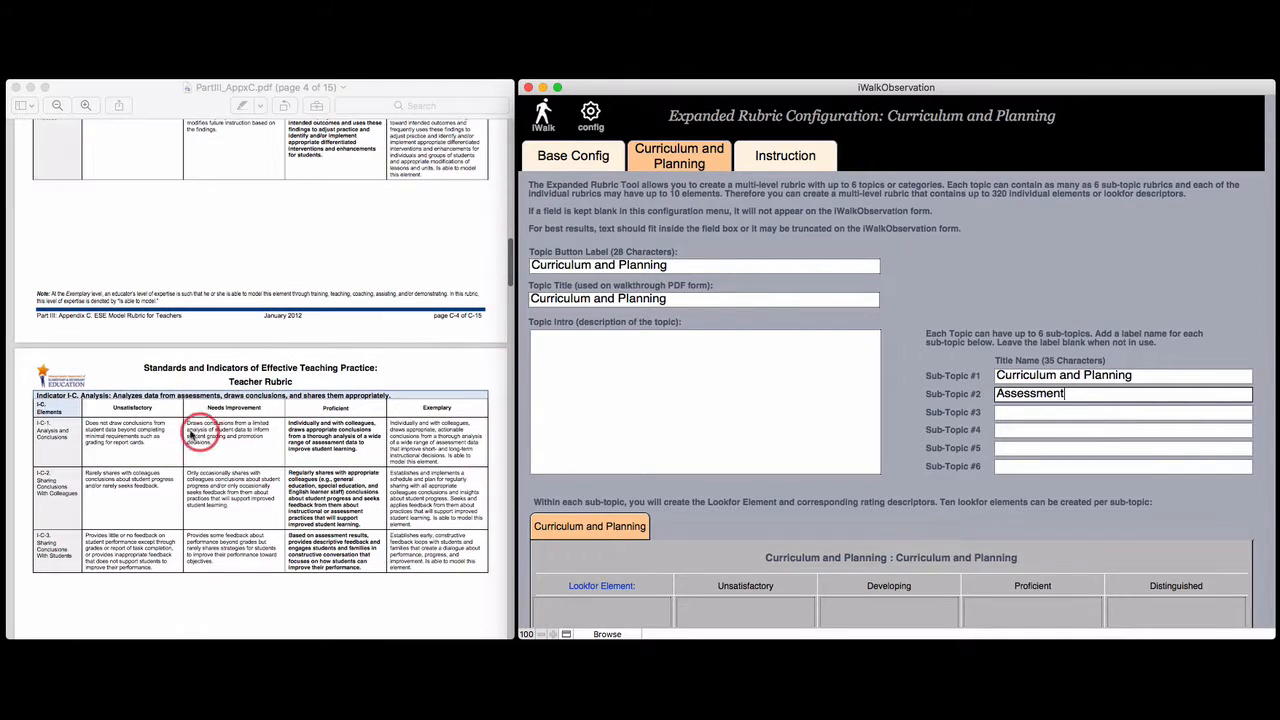
click(1012, 412)
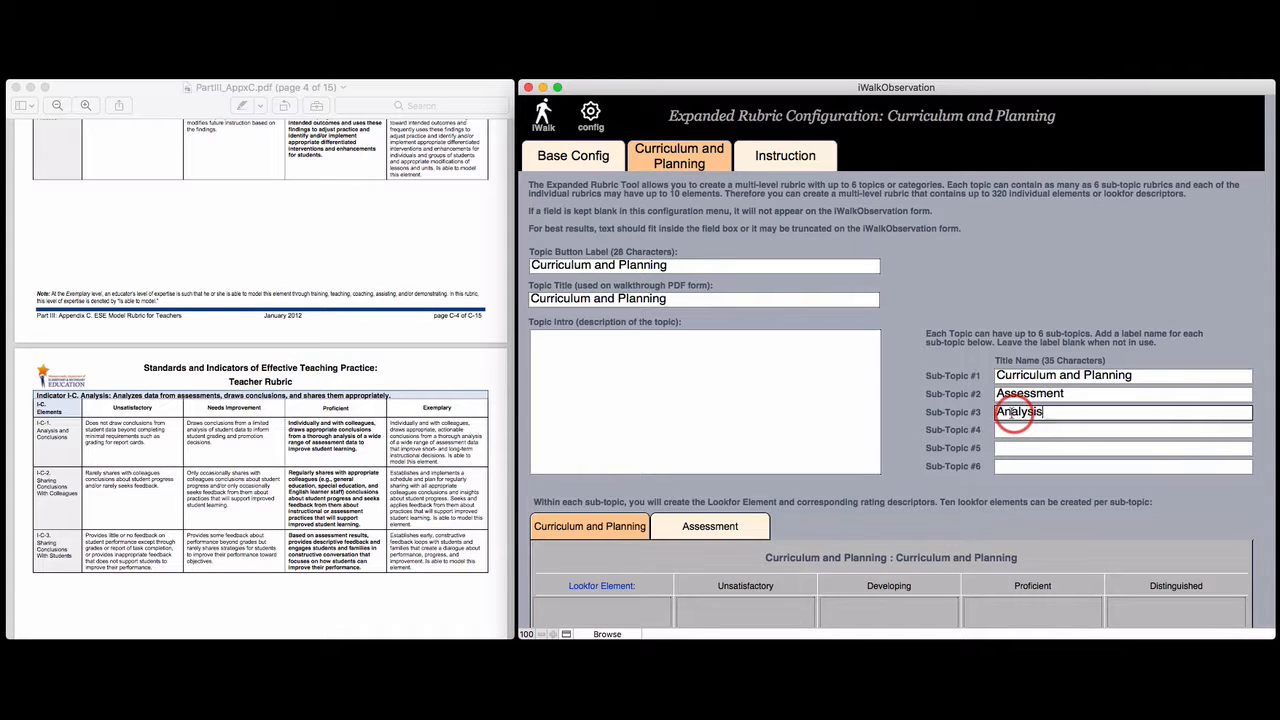
text(Analysis)
click(1057, 320)
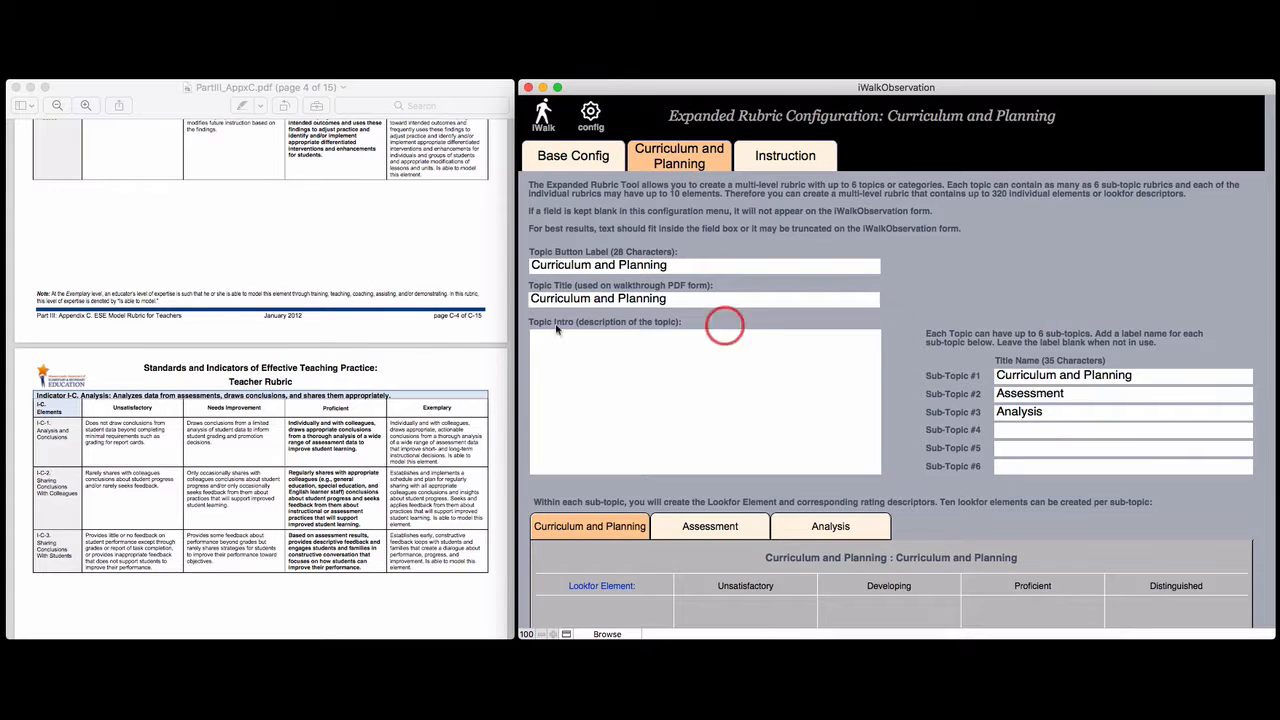
Copy the element name Subject Matter Knowledge from the PDF into the first Lookfor Element cell
scroll(287, 458, down, 1)
scroll(287, 458, down, 5)
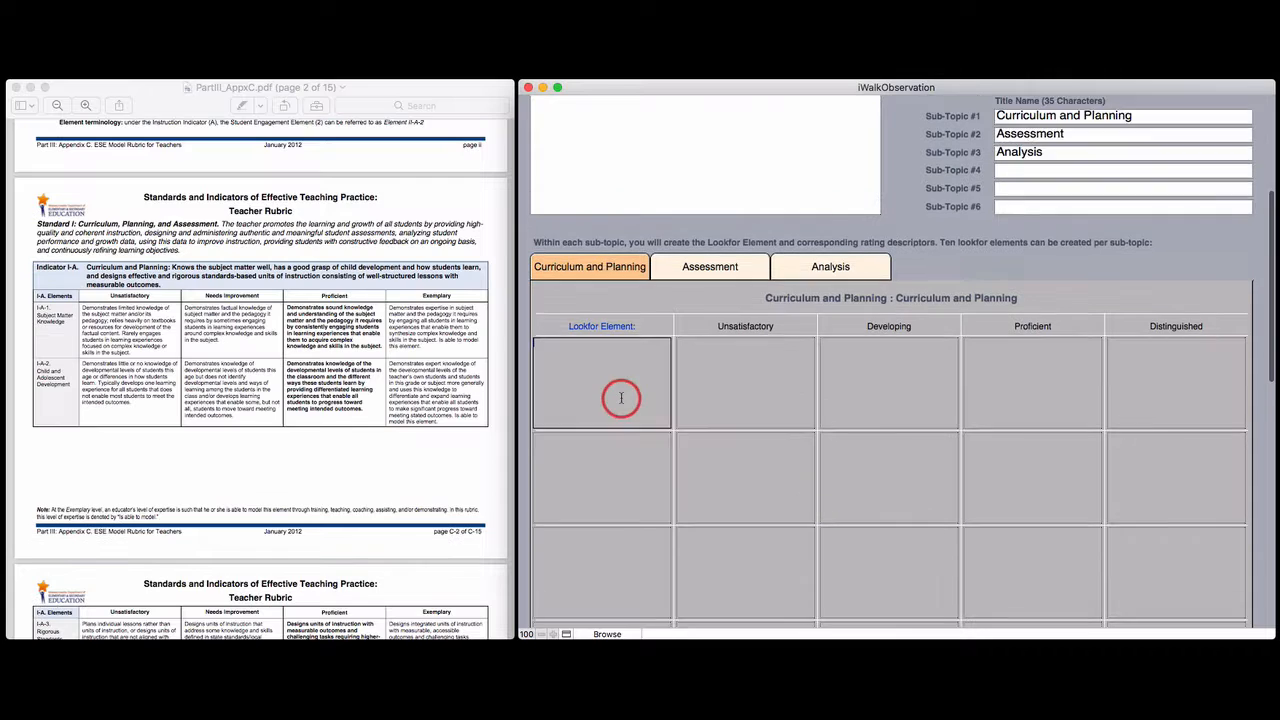
scroll(616, 391, up, 5)
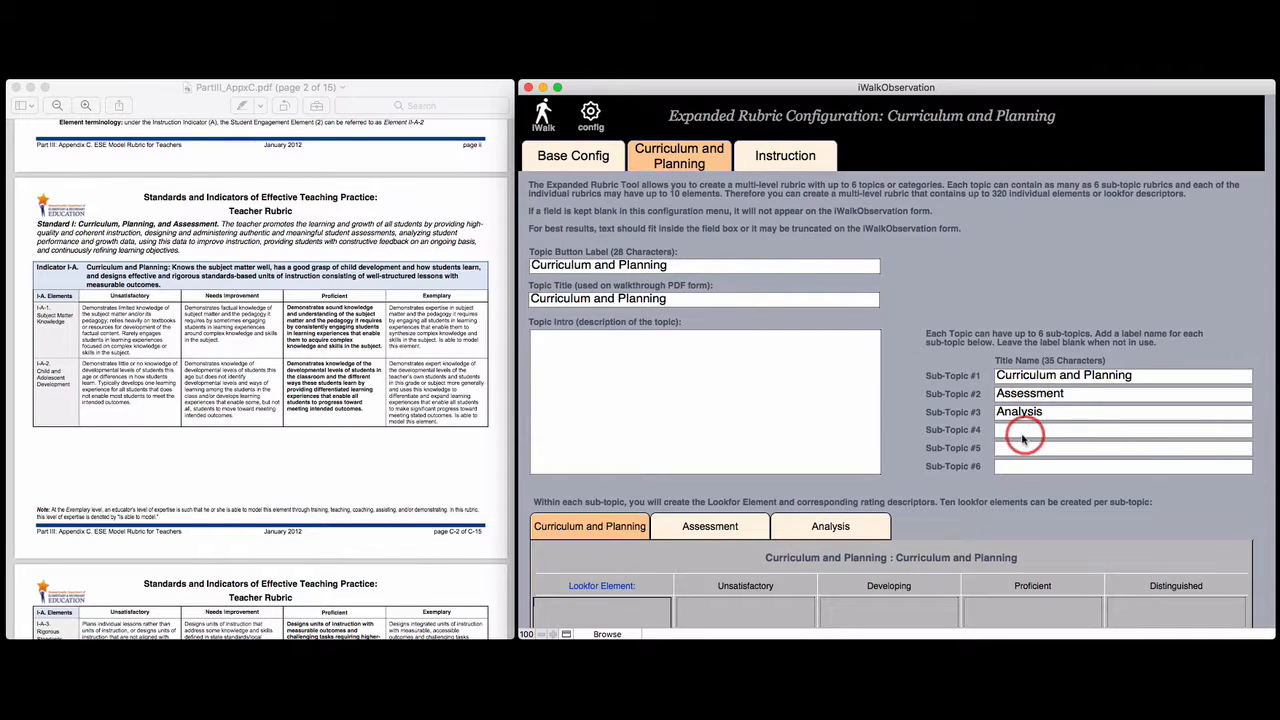
scroll(835, 425, down, 5)
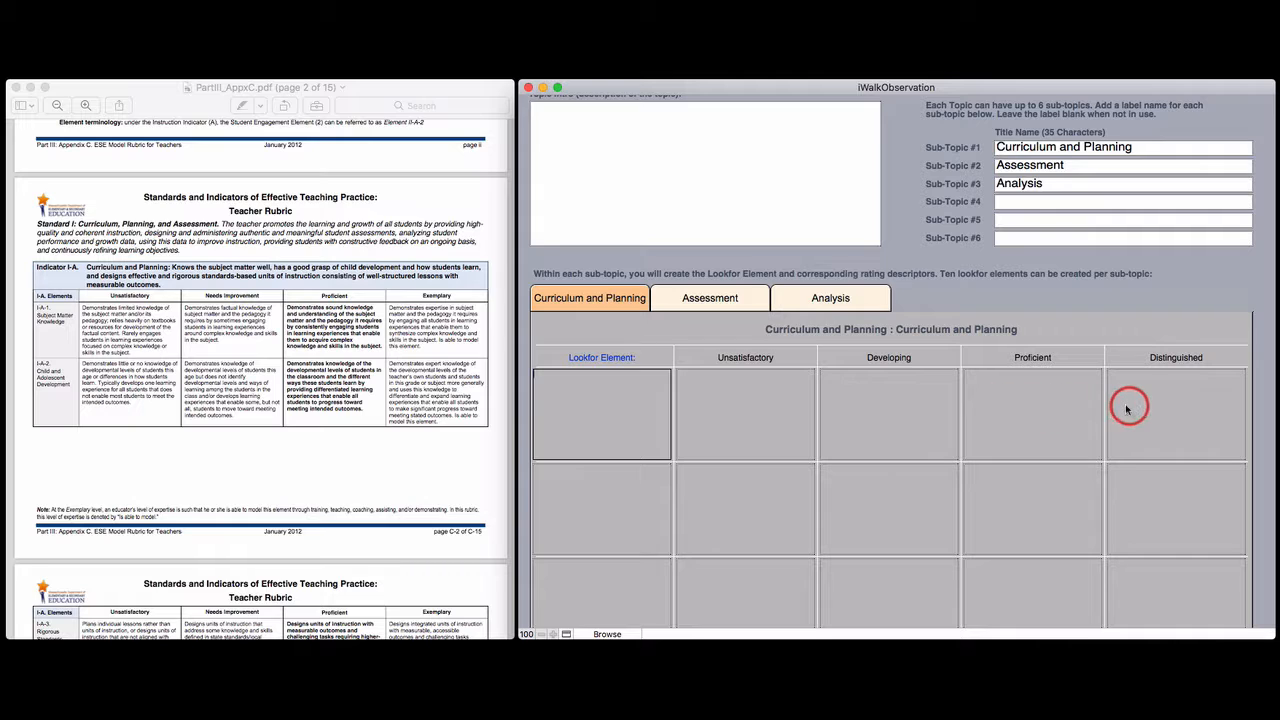
click(63, 337)
drag(68, 322, 36, 313)
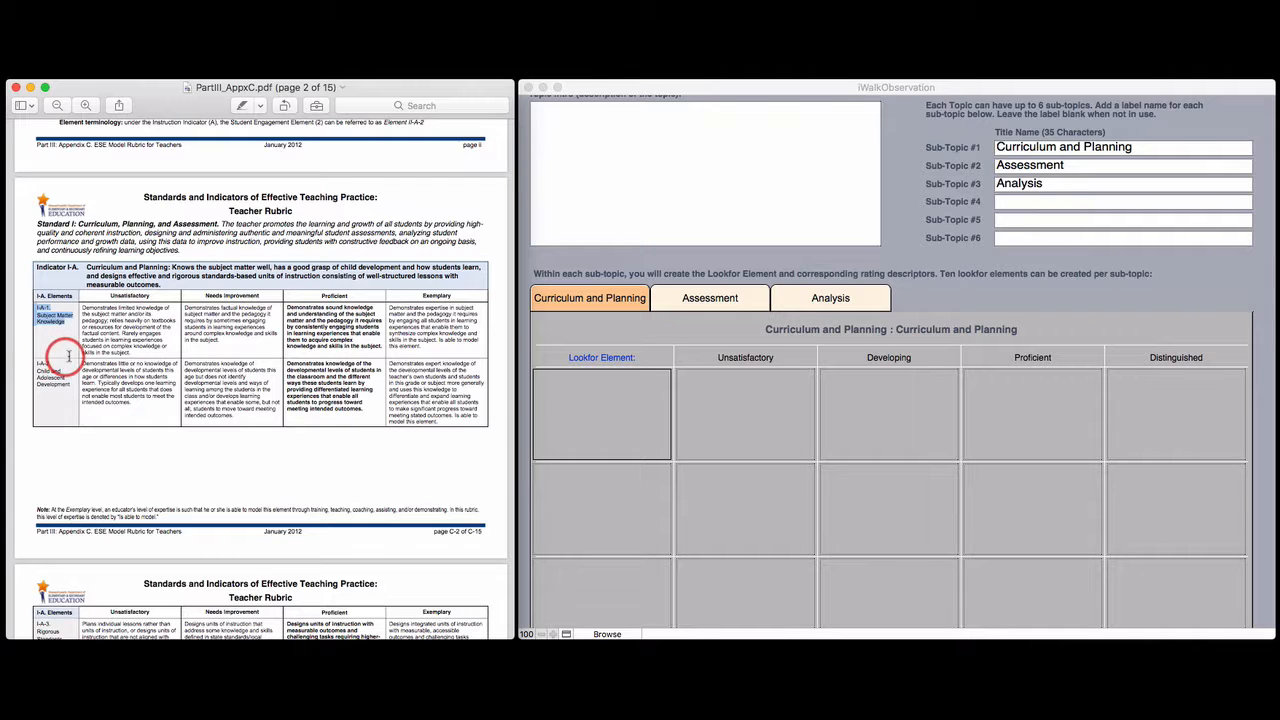
click(61, 327)
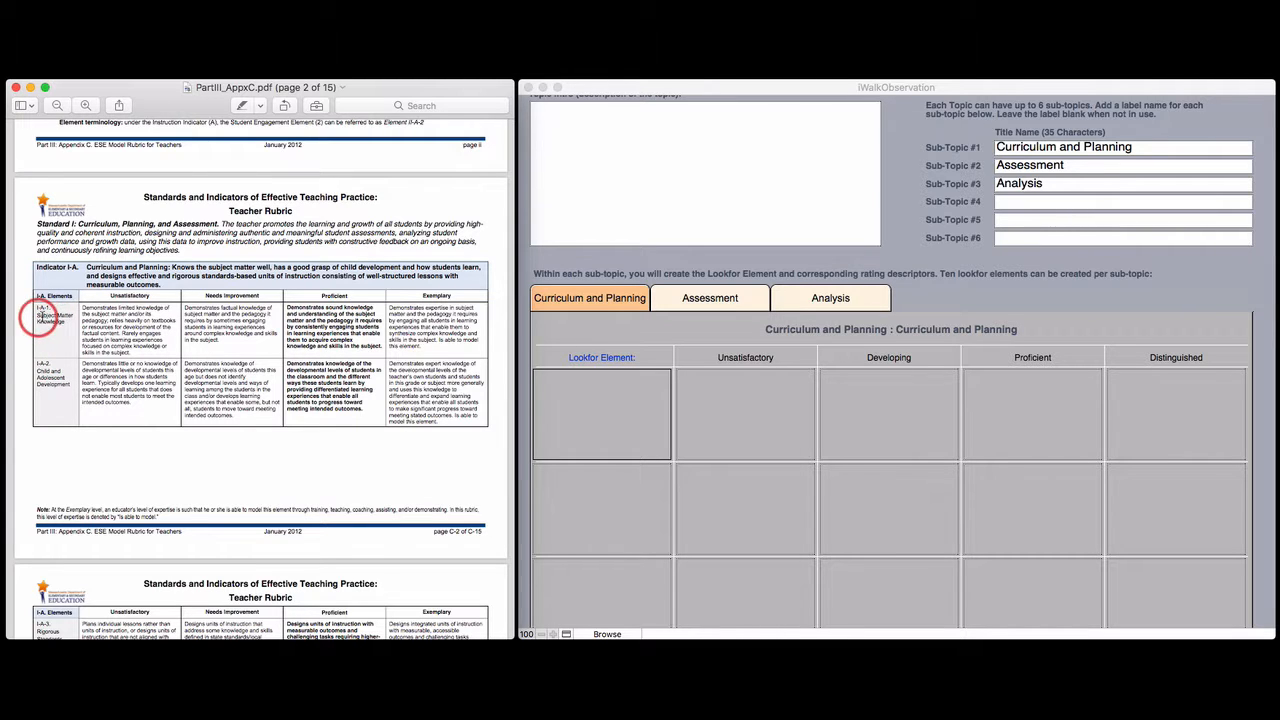
drag(38, 315, 64, 320)
key(super+c)
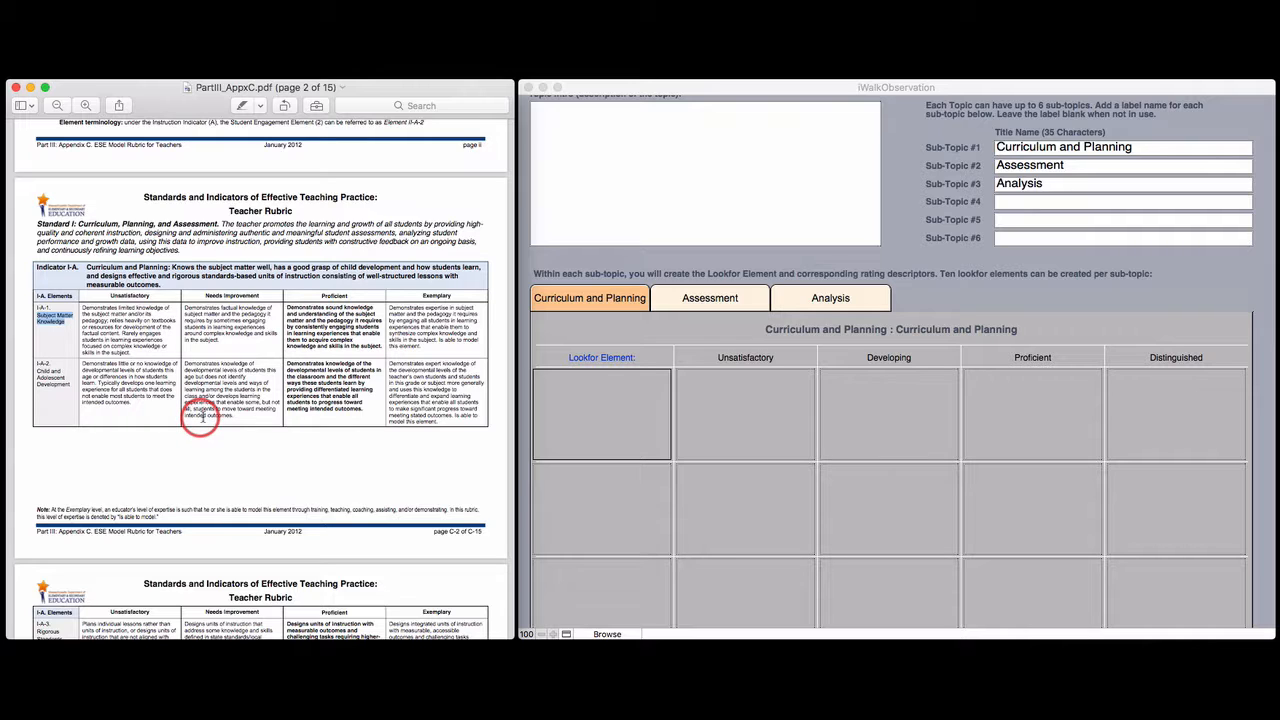
click(594, 403)
click(577, 403)
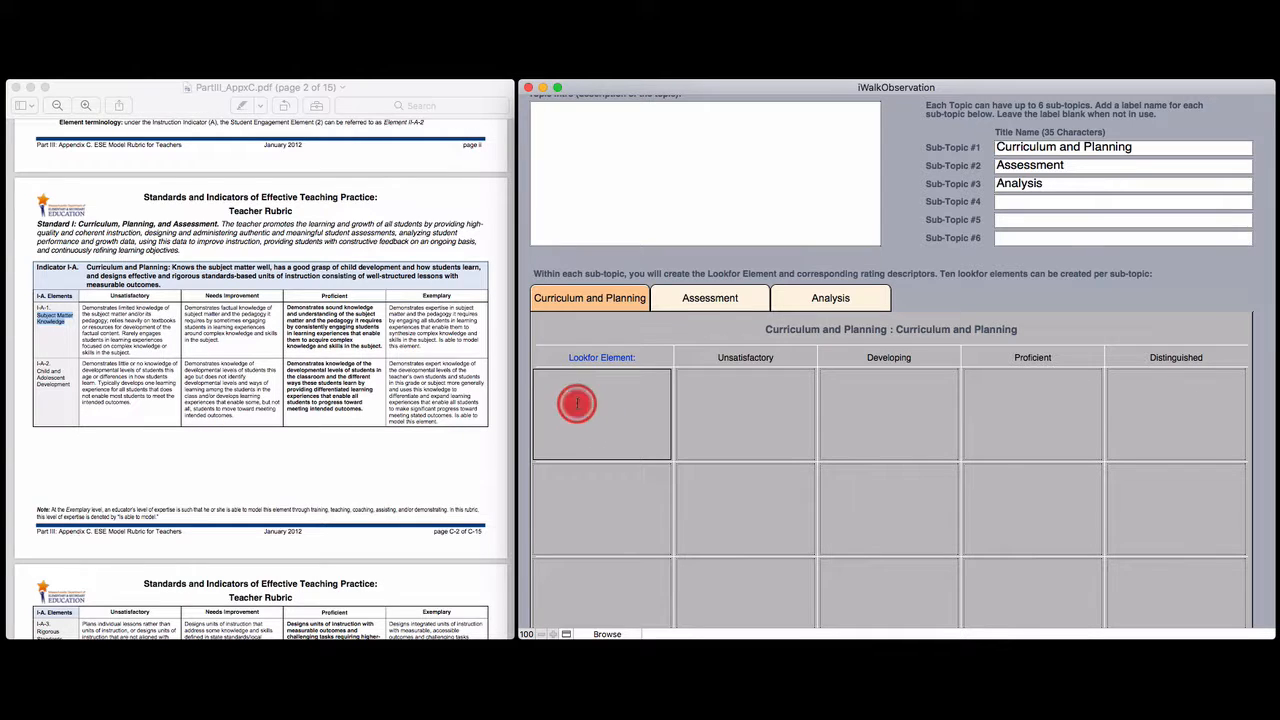
key(super+v)
Copy the element name Child and Adolescent Development from the PDF into the second Lookfor Element cell
click(543, 490)
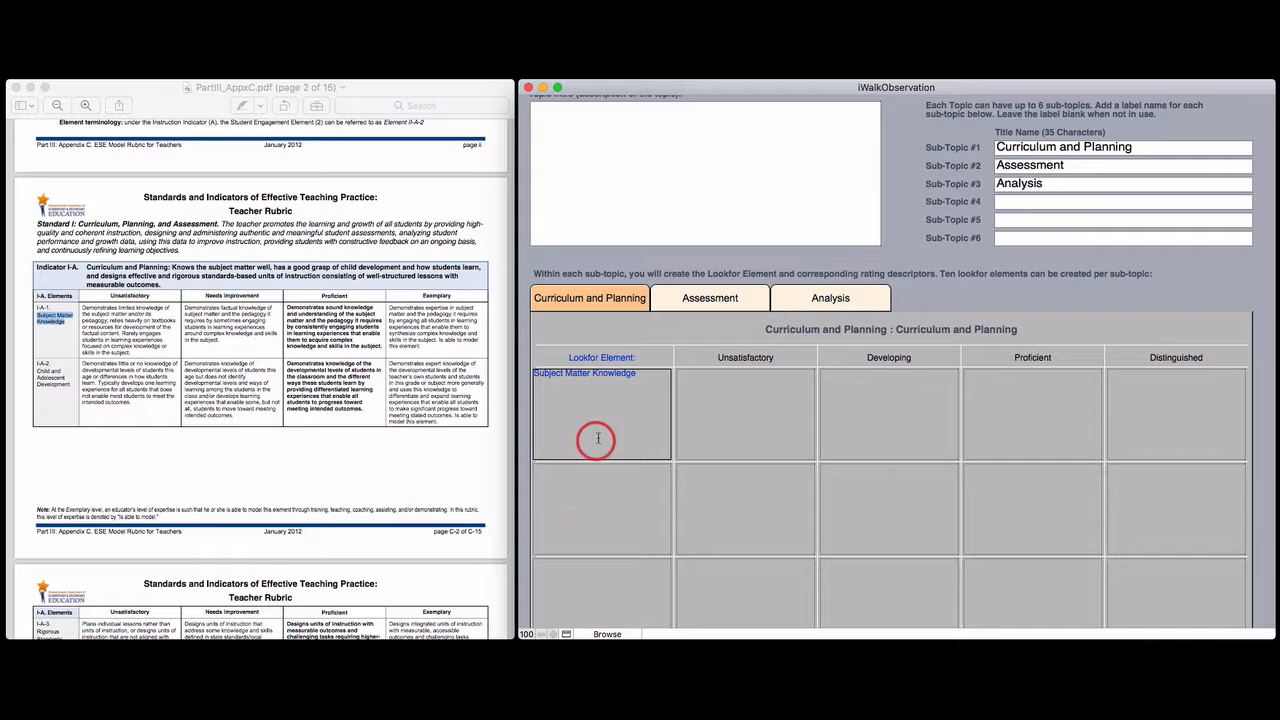
click(40, 377)
drag(38, 368, 85, 405)
key(super+c)
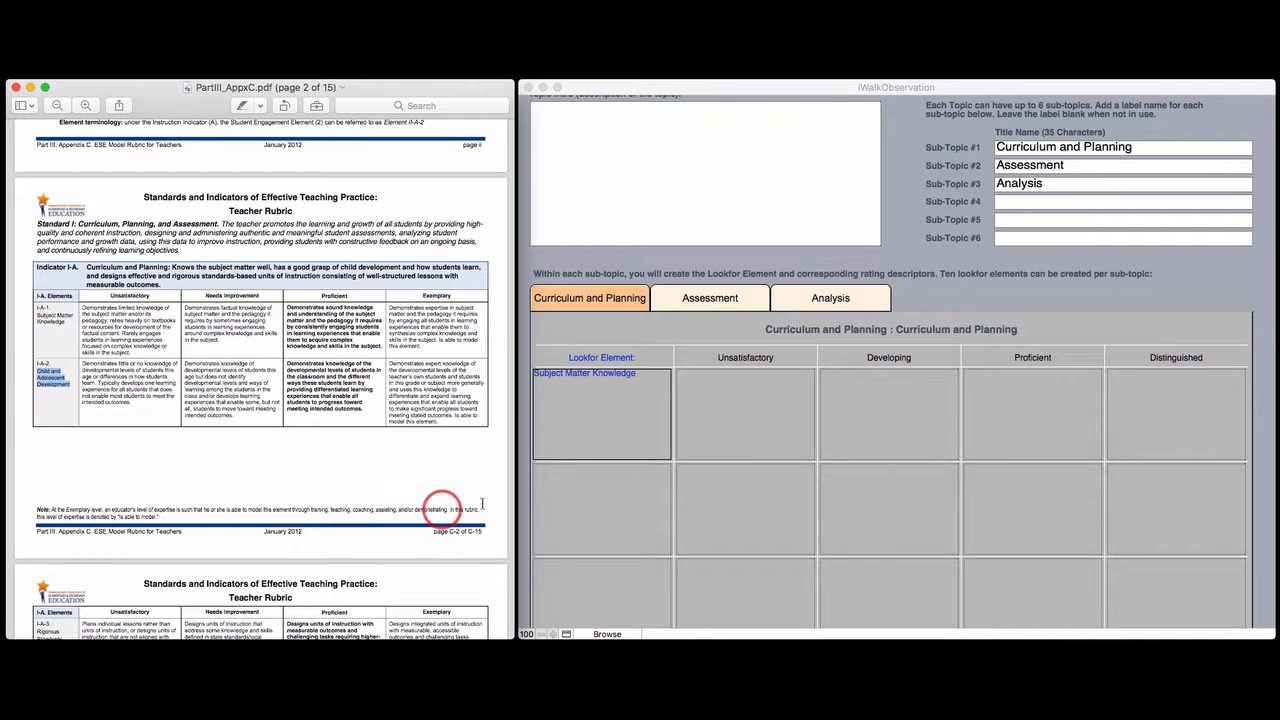
click(611, 506)
key(super+v)
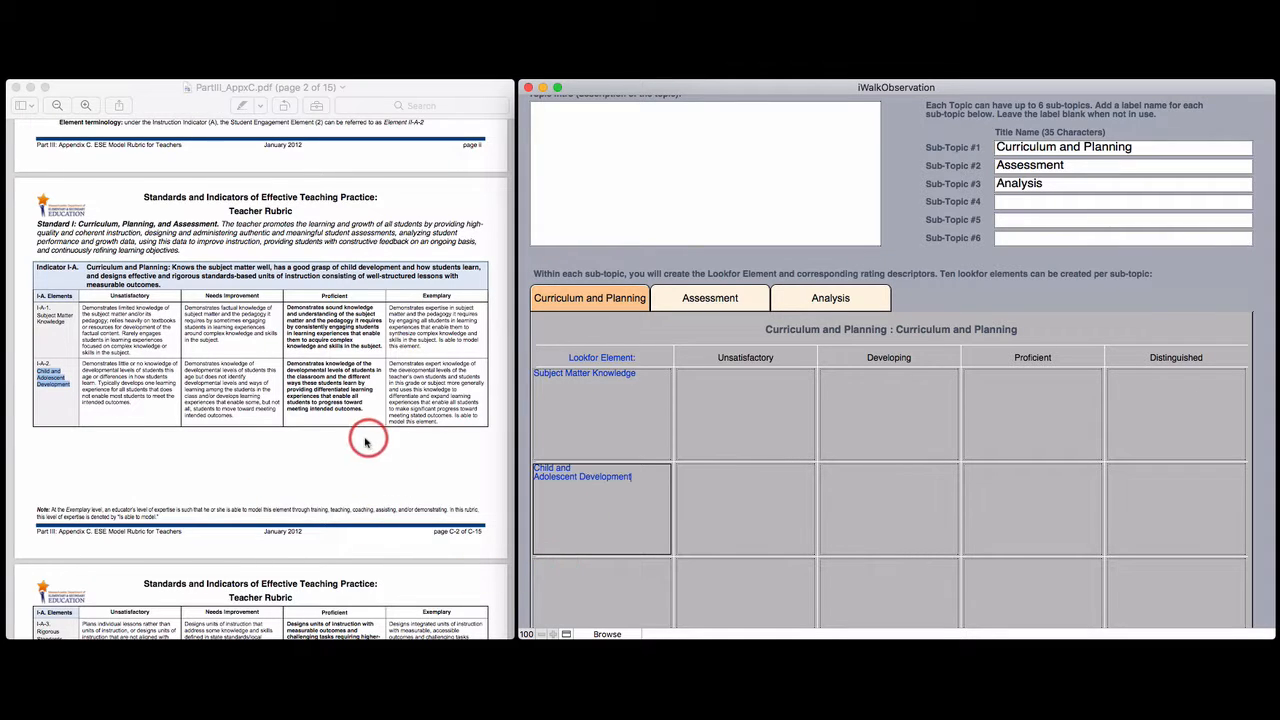
Copy the element name Rigorous Standards-Based Unit Design from the PDF into the third Lookfor Element cell
scroll(349, 443, down, 1)
scroll(349, 443, down, 3)
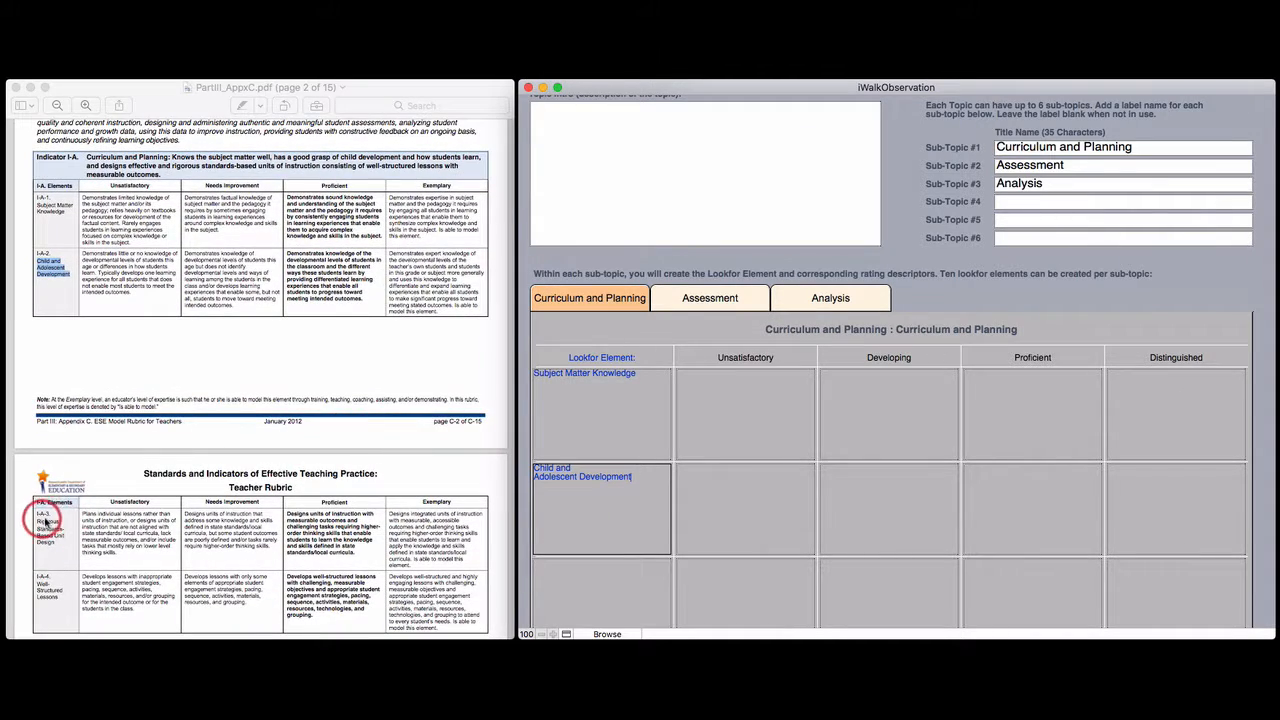
mouse_move(40, 522)
mouse_down()
mouse_move(58, 540)
mouse_move(41, 524)
mouse_up()
key(super+c)
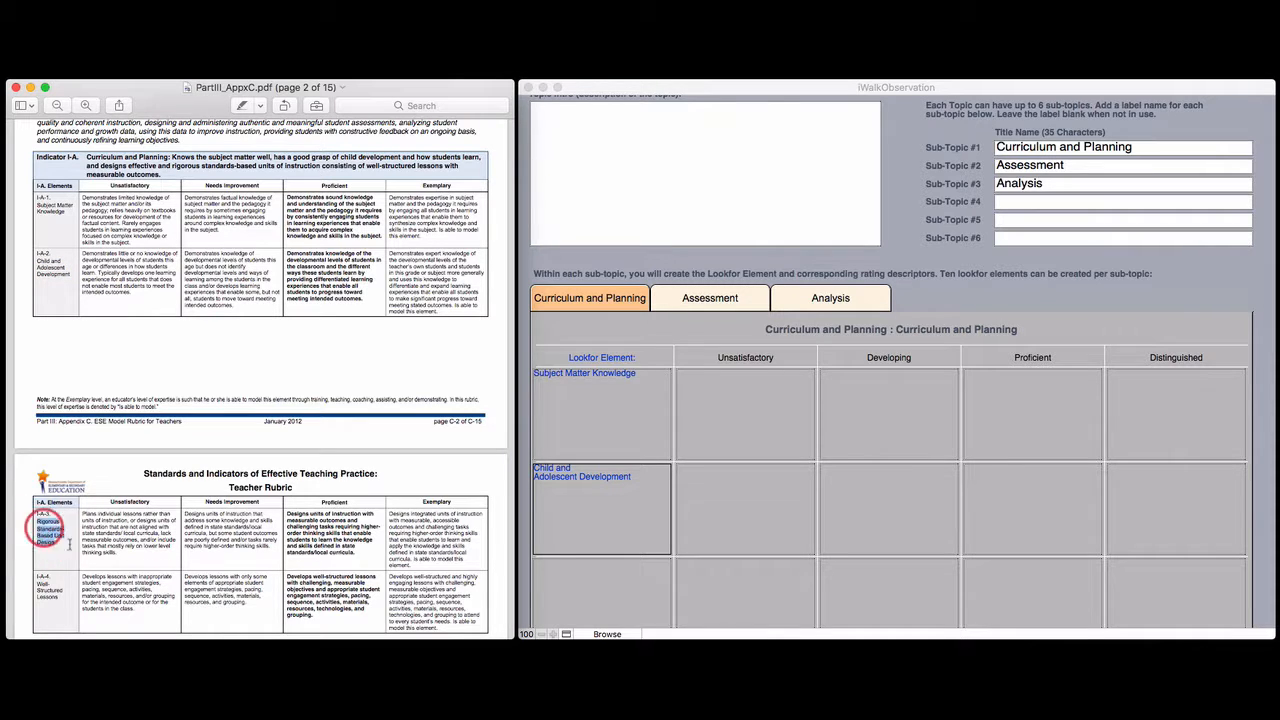
drag(455, 588, 603, 500)
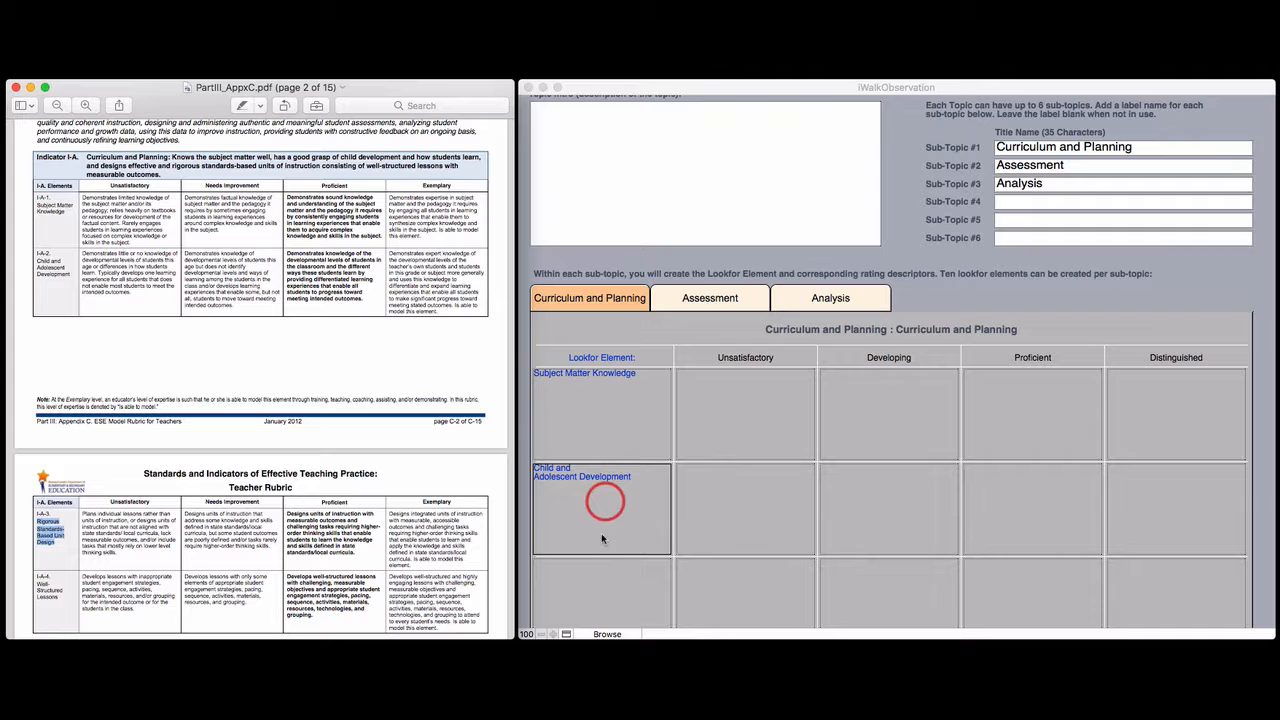
key(super+z)
click(619, 587)
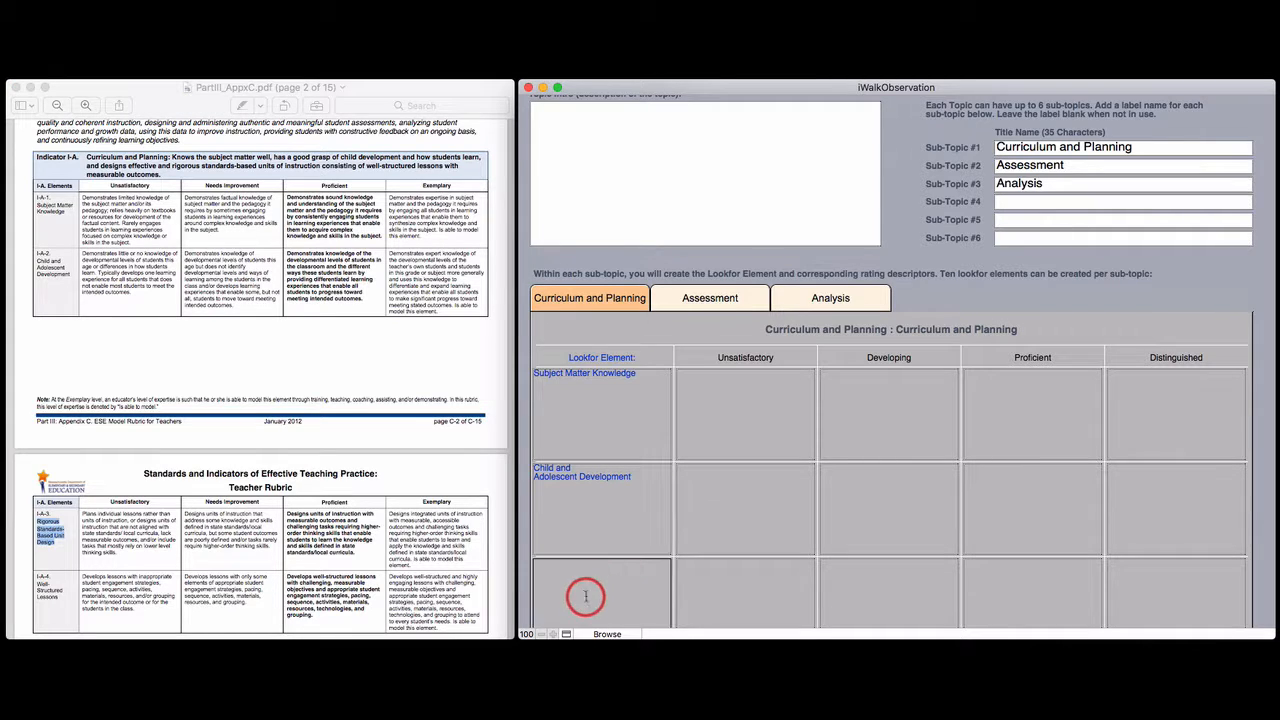
key(super+v)
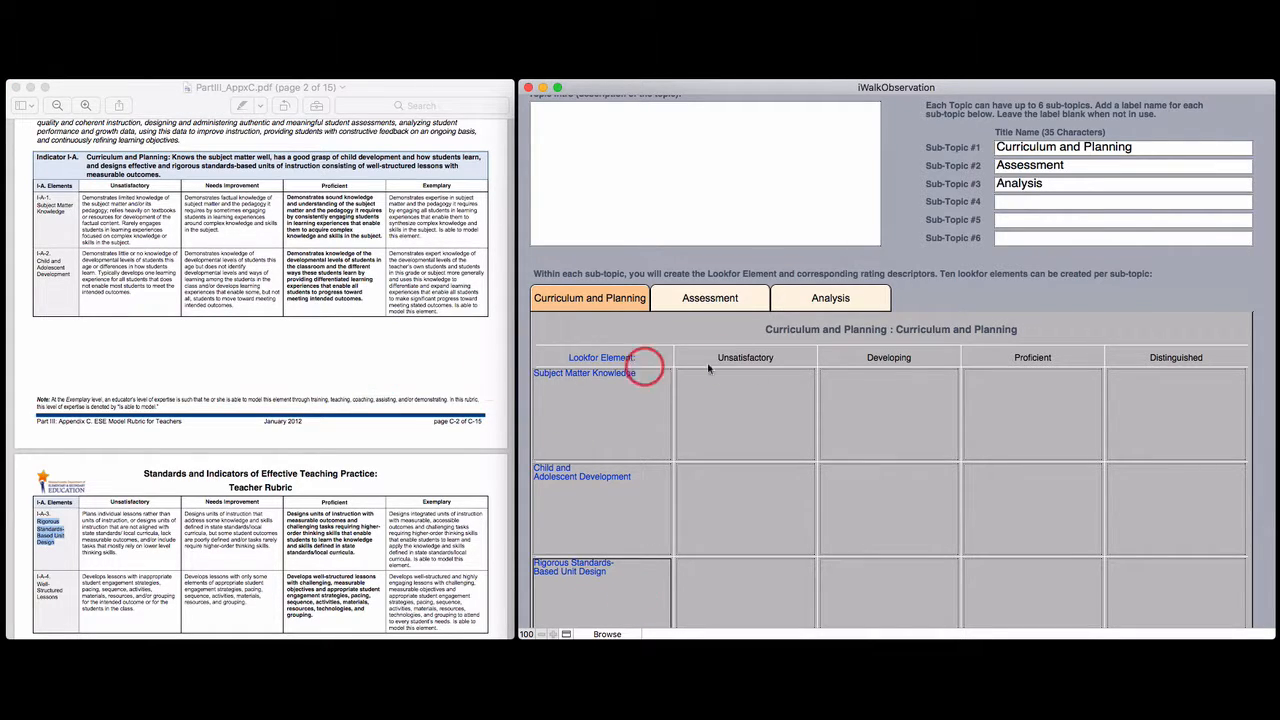
Fill the Subject Matter Knowledge row's Unsatisfactory and Developing descriptors with the matching text from the PDF
scroll(758, 418, down, 2)
scroll(758, 420, down, 1)
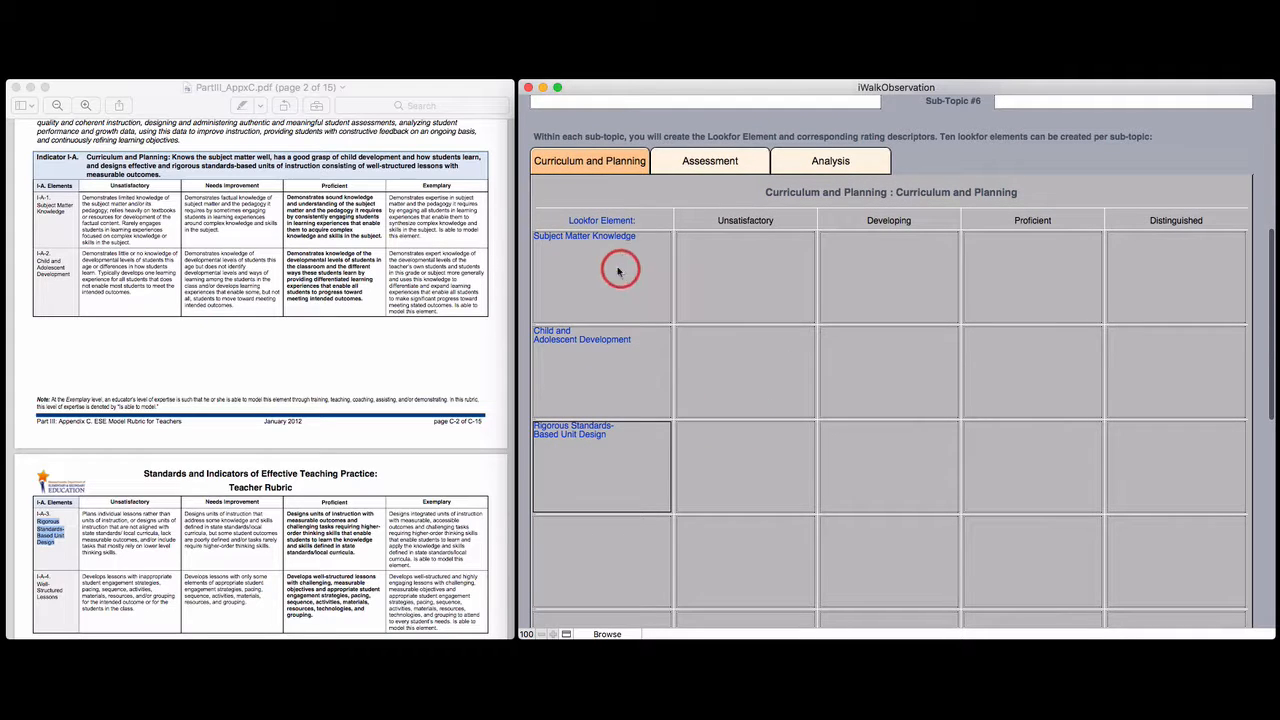
click(84, 200)
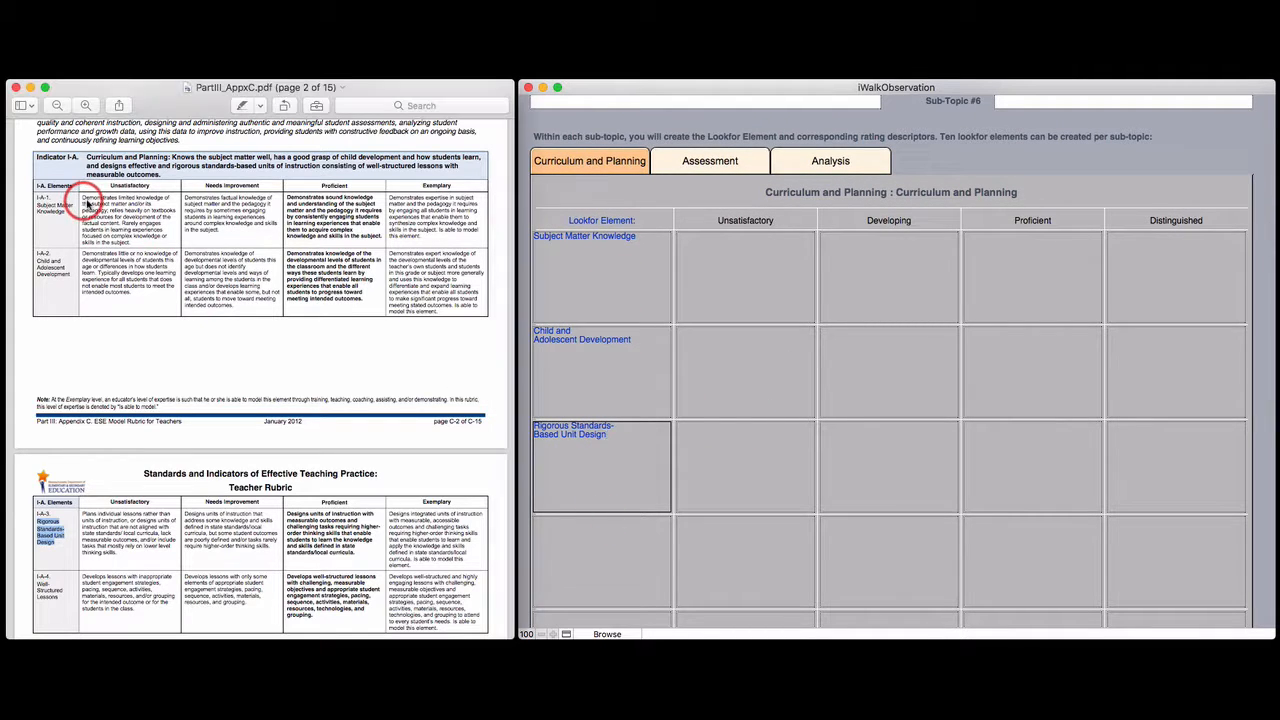
mouse_move(79, 198)
mouse_down()
mouse_move(134, 243)
mouse_move(634, 320)
mouse_move(722, 281)
mouse_up()
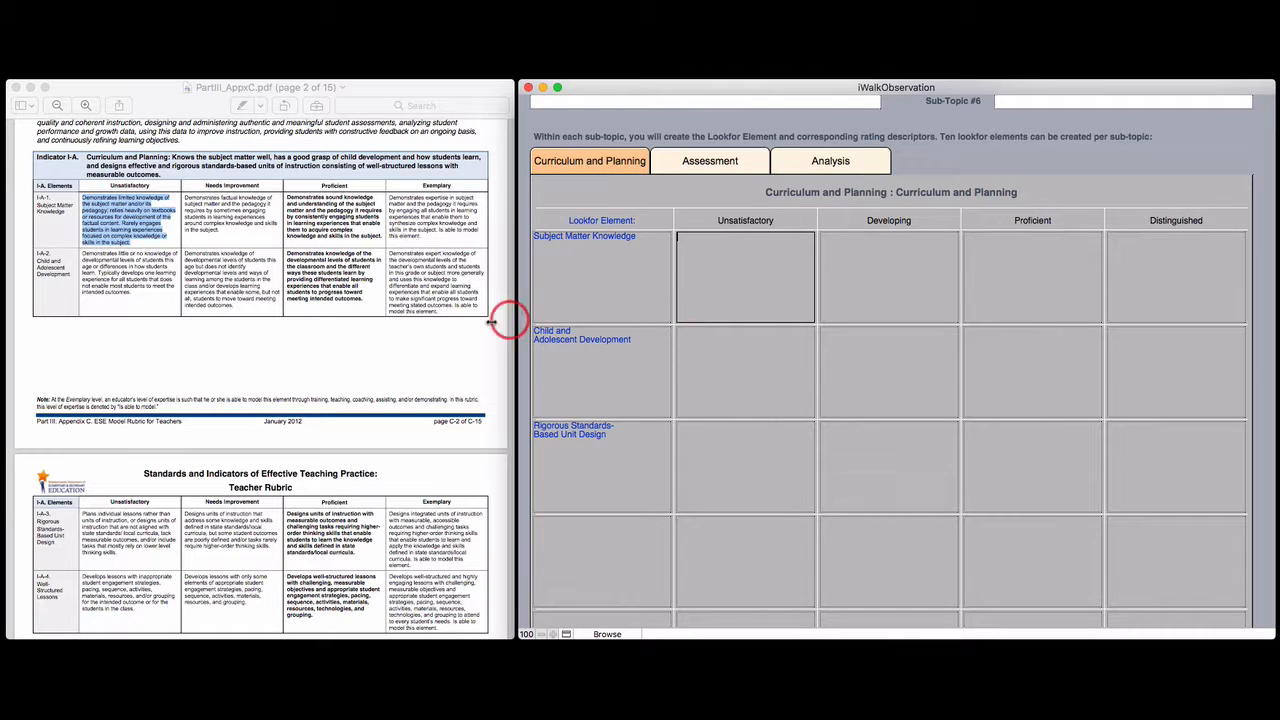
click(206, 208)
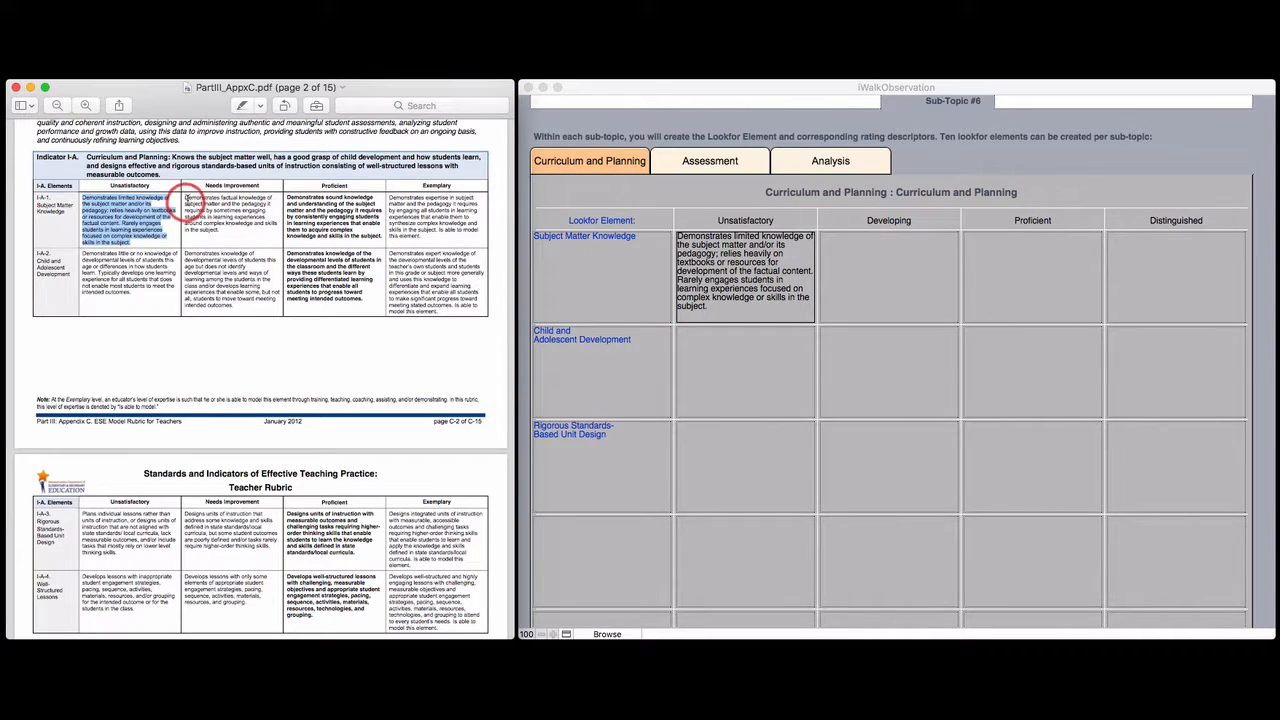
drag(184, 198, 908, 250)
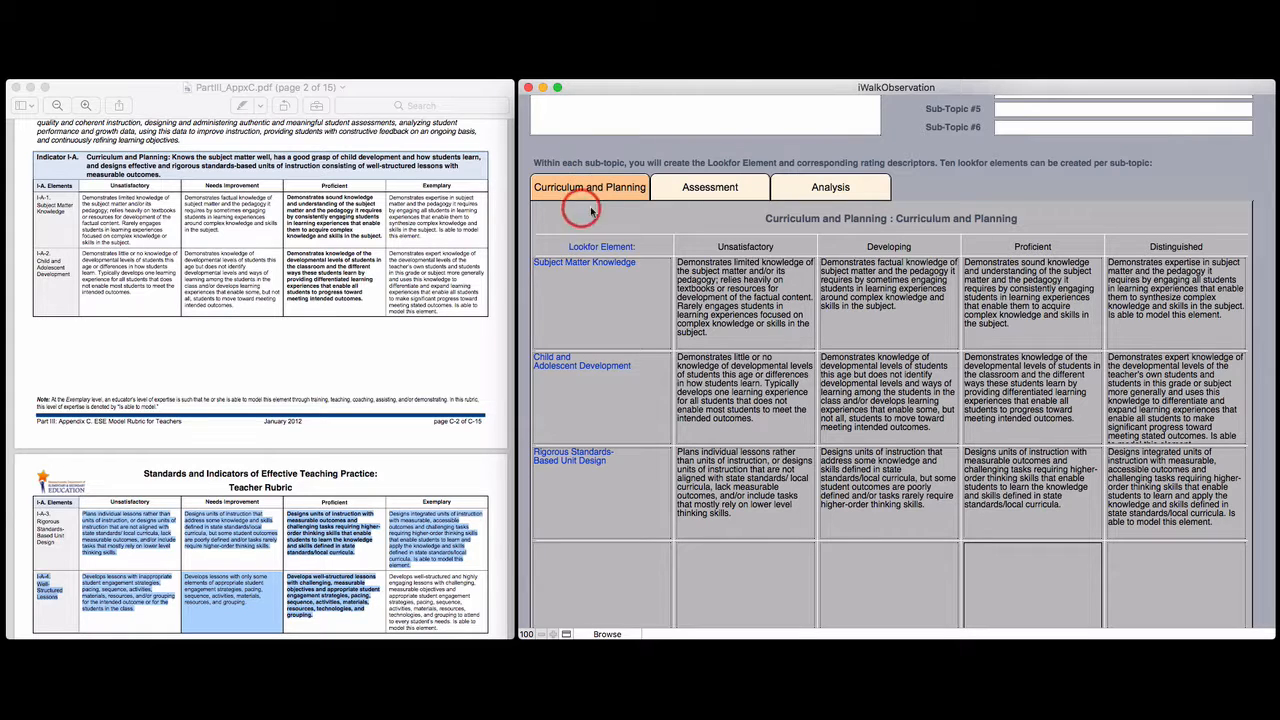
Open the Assessment sub-topic and copy Variety of Assessment Methods from the PDF into its first Lookfor Element cell
click(717, 192)
scroll(331, 286, down, 5)
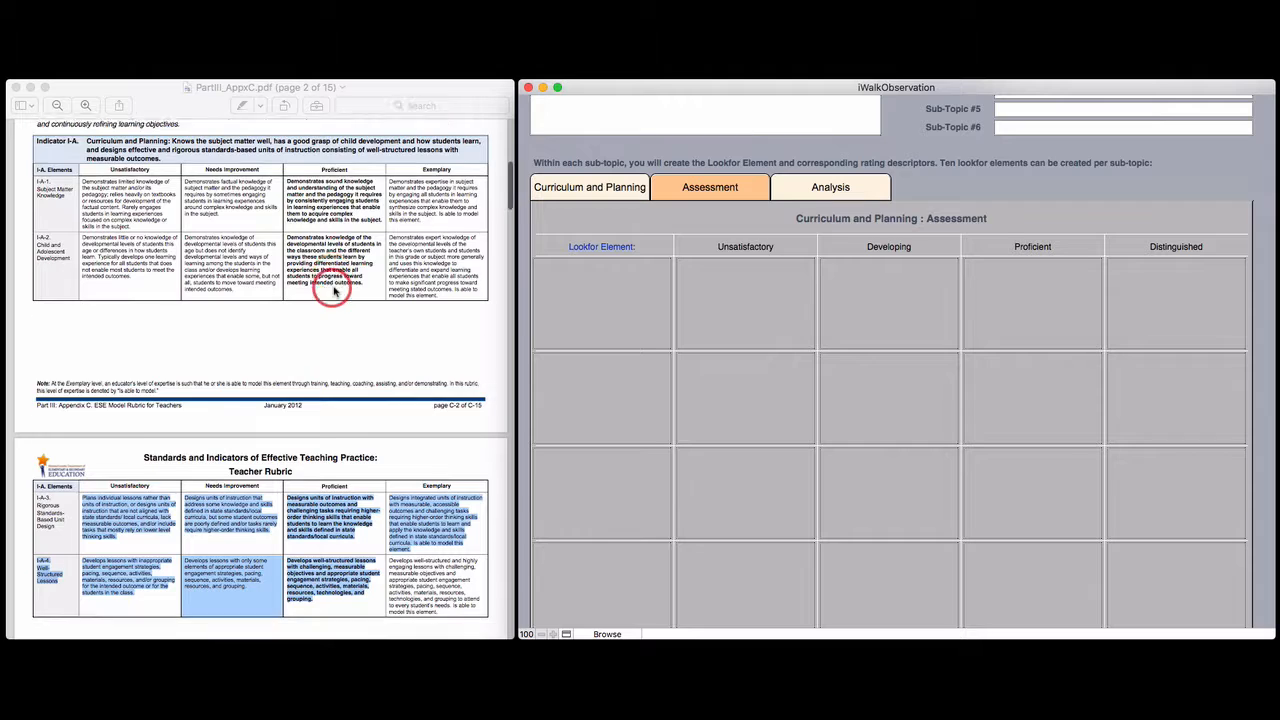
scroll(334, 290, down, 10)
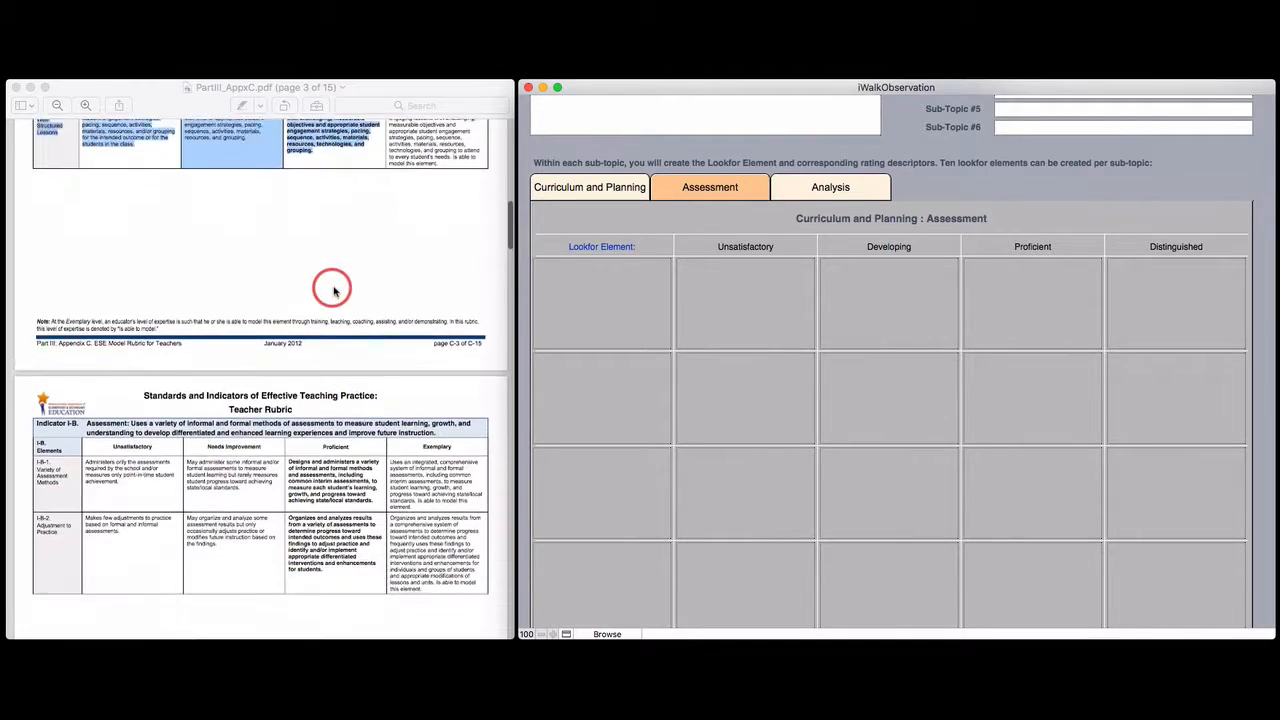
scroll(334, 290, down, 2)
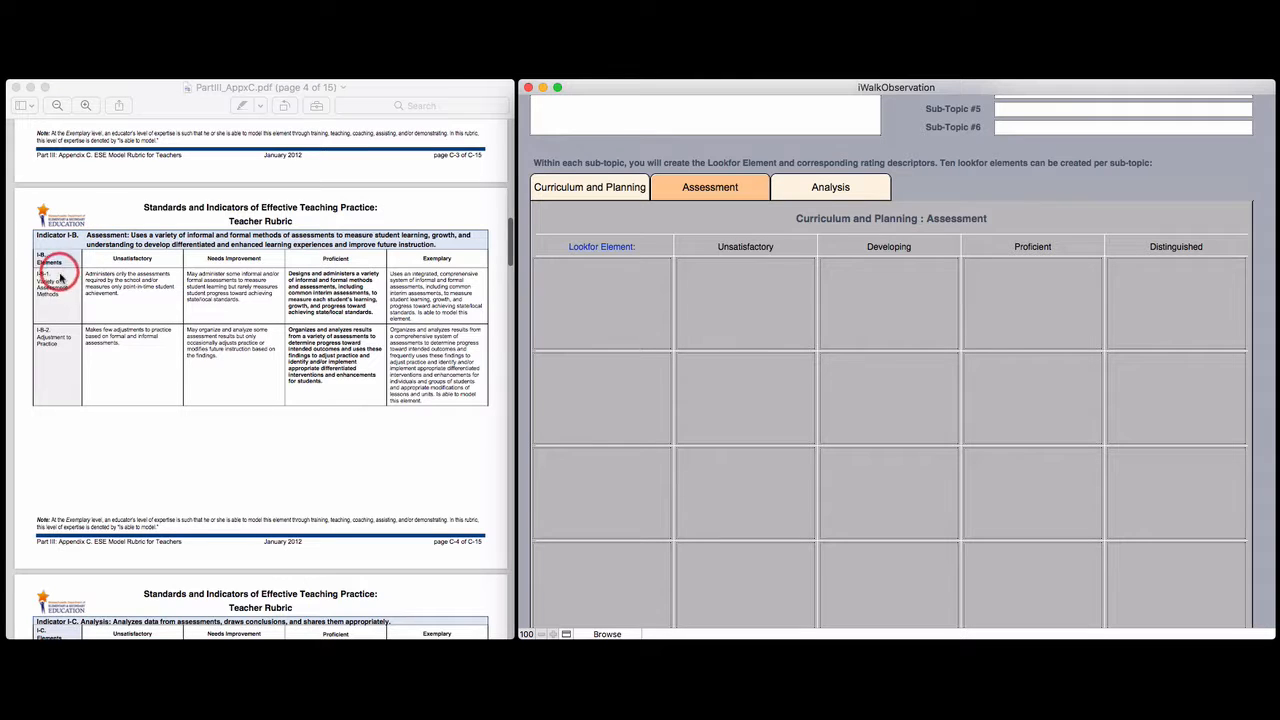
click(48, 286)
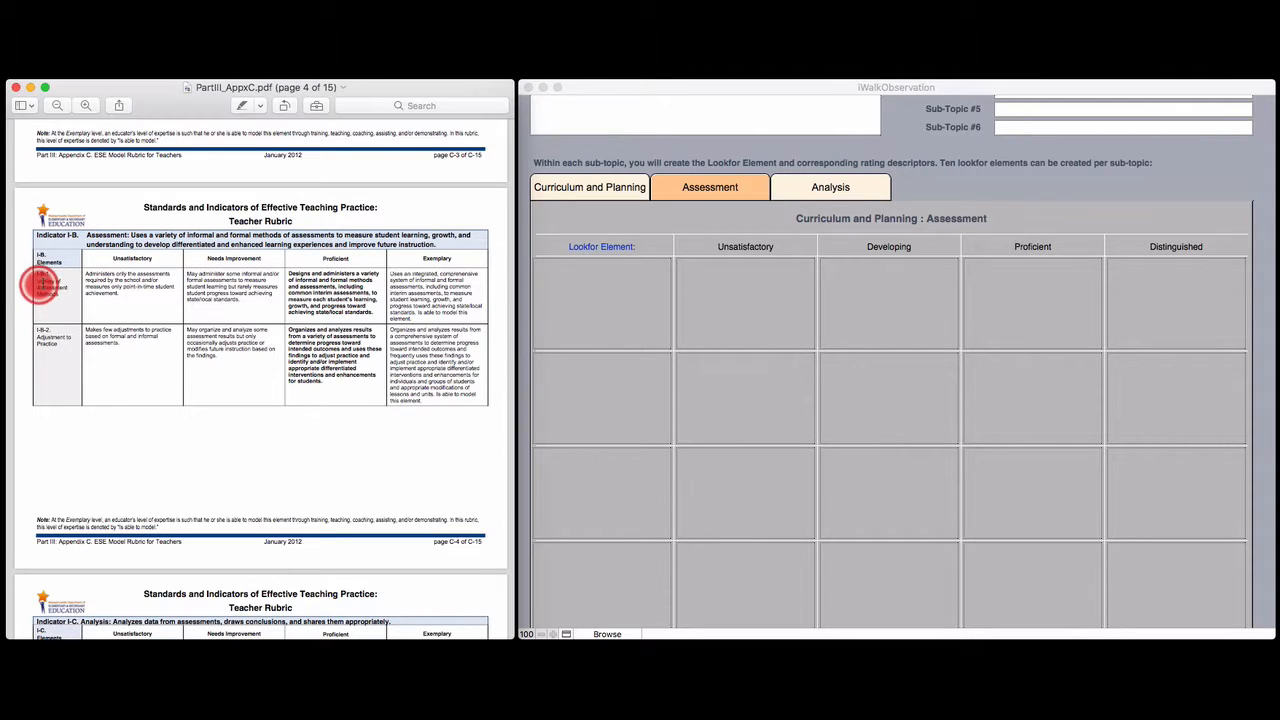
drag(38, 281, 59, 294)
key(super+c)
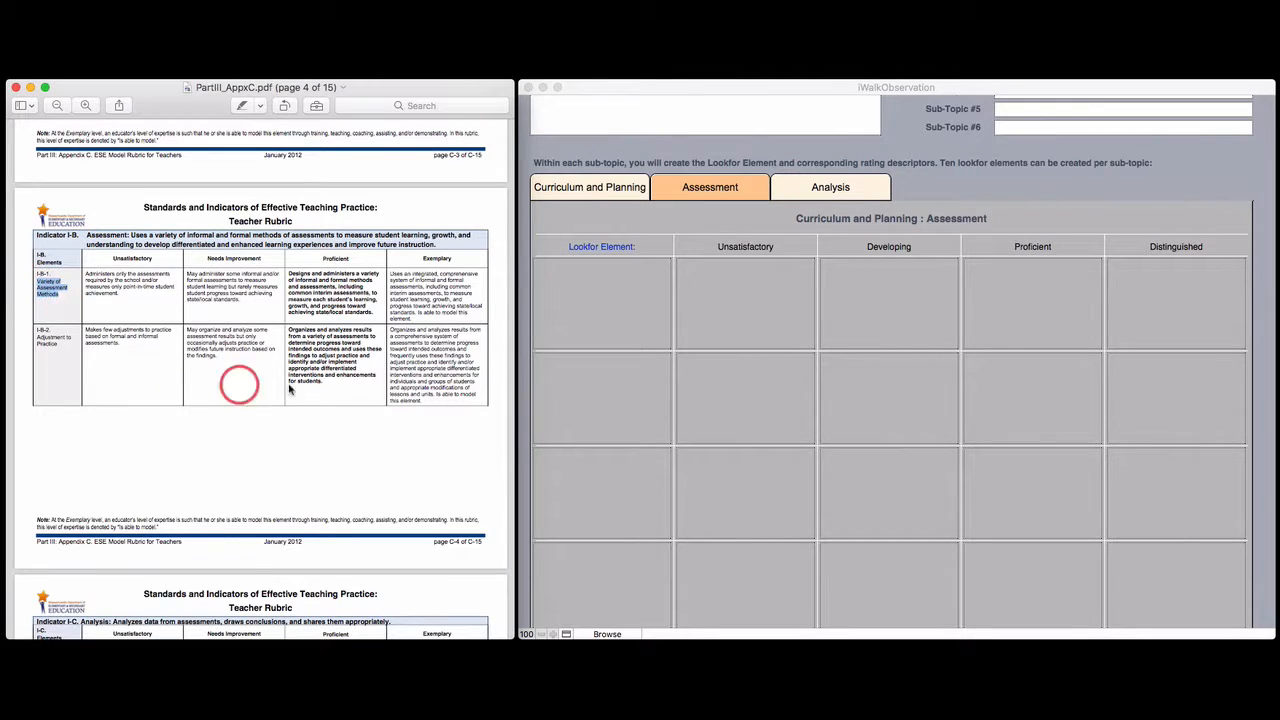
click(614, 353)
click(588, 303)
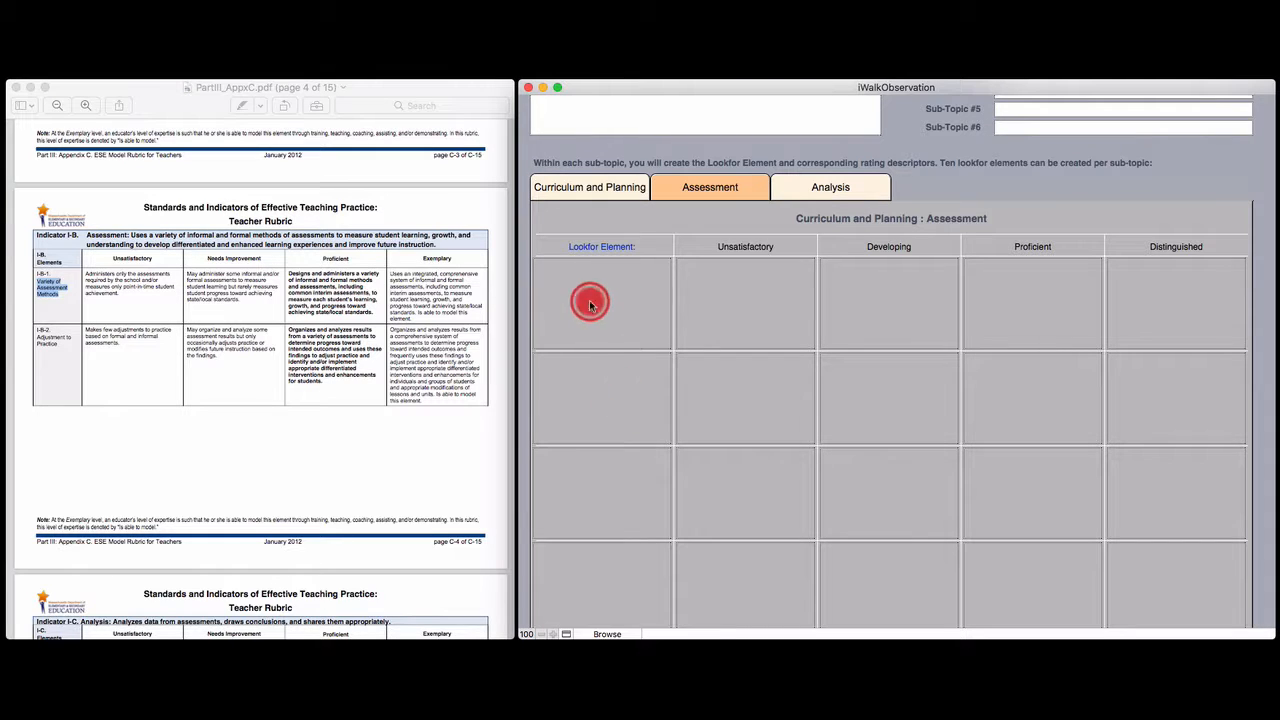
key(super+v)
Copy Adjustment to Practice from the PDF into the second Assessment Lookfor Element cell and fill both rows' descriptors
click(42, 337)
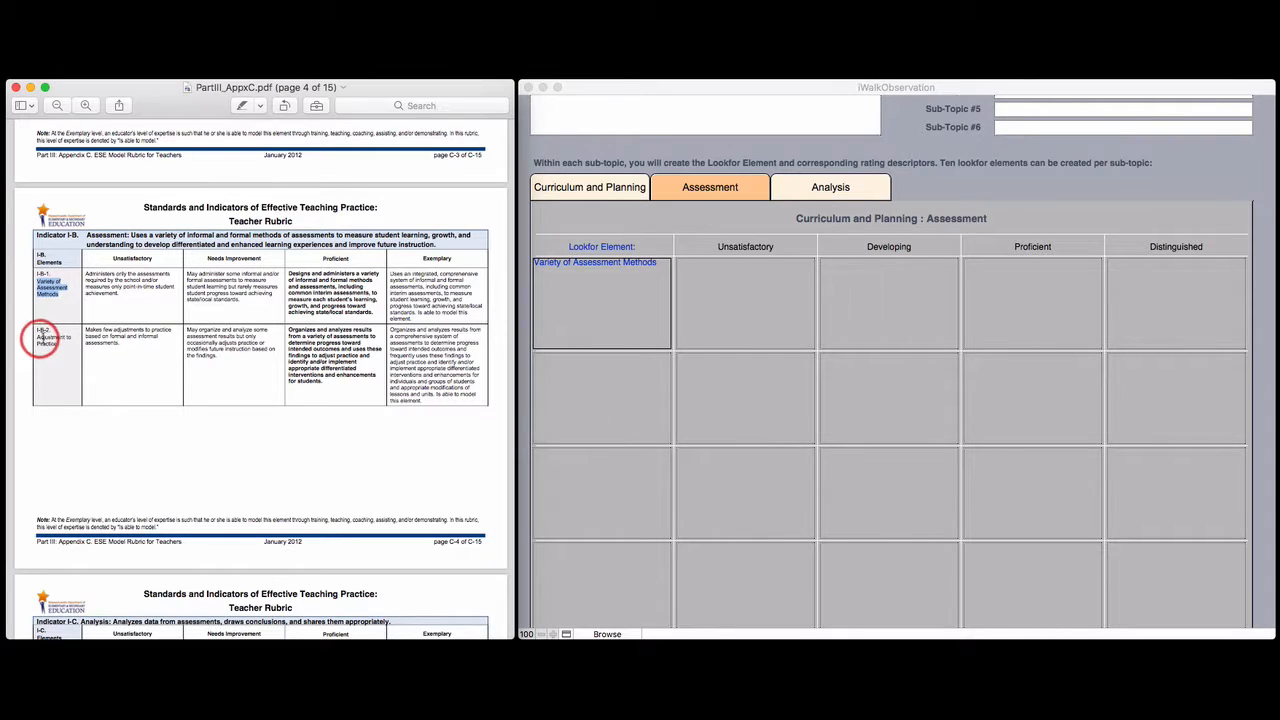
drag(35, 338, 57, 343)
key(super+c)
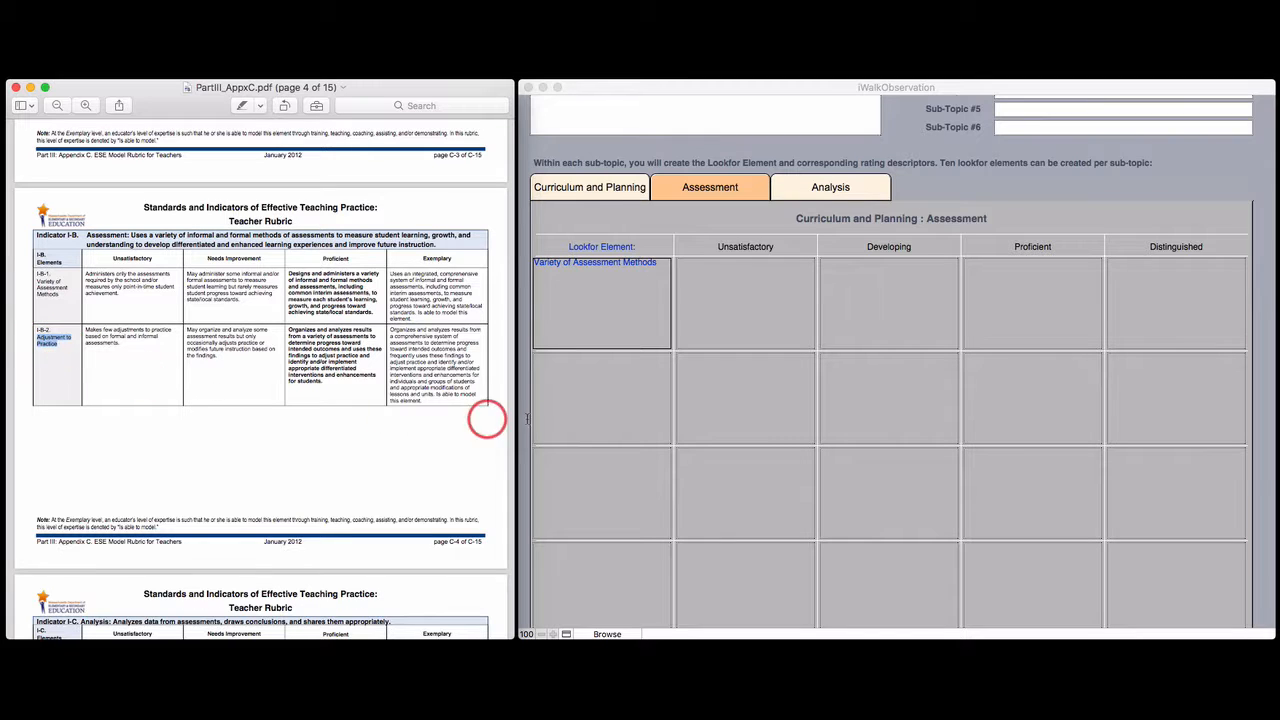
click(632, 390)
click(583, 402)
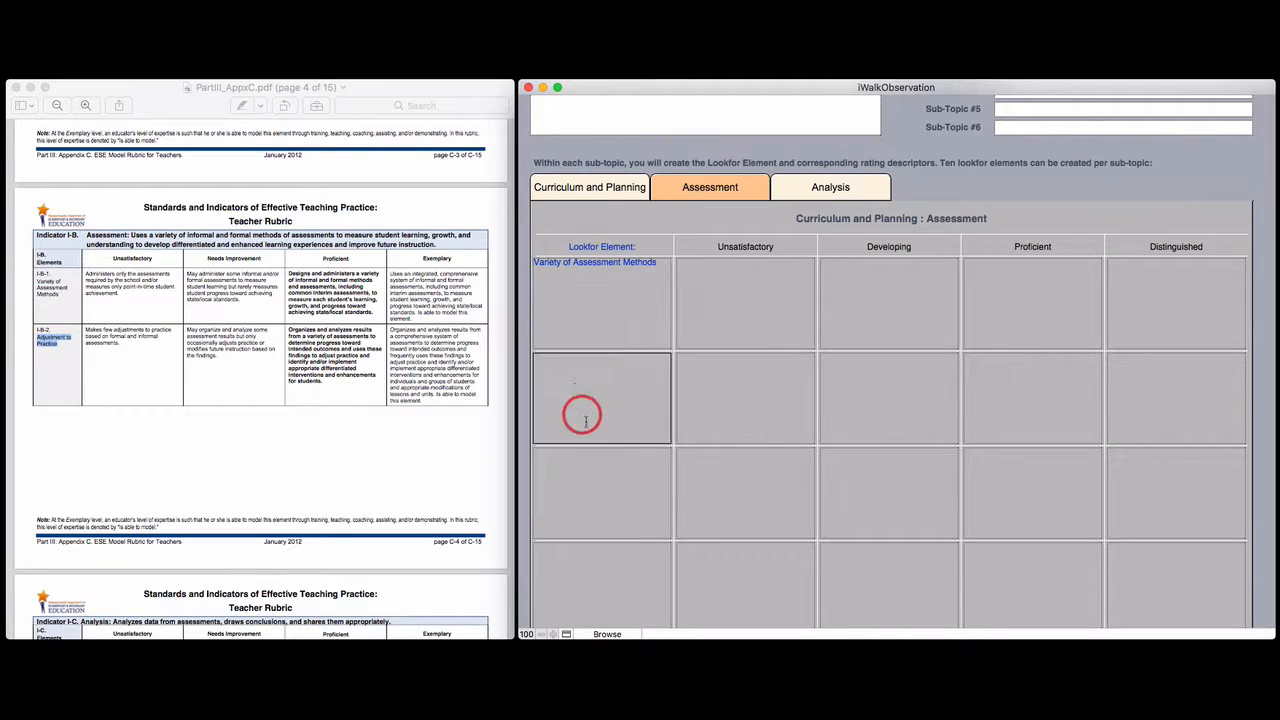
key(super+v)
click(90, 276)
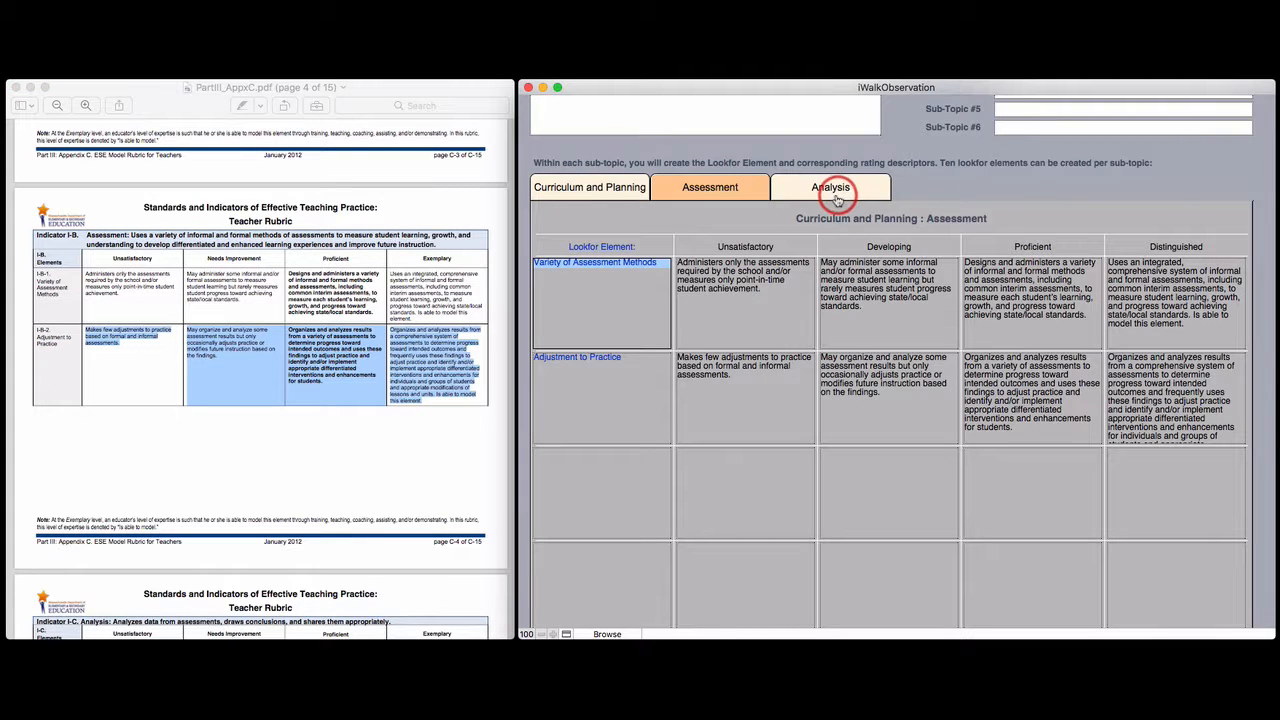
Open the Instruction topic's configuration and name its first sub-topic Instruction
click(834, 190)
scroll(920, 363, up, 3)
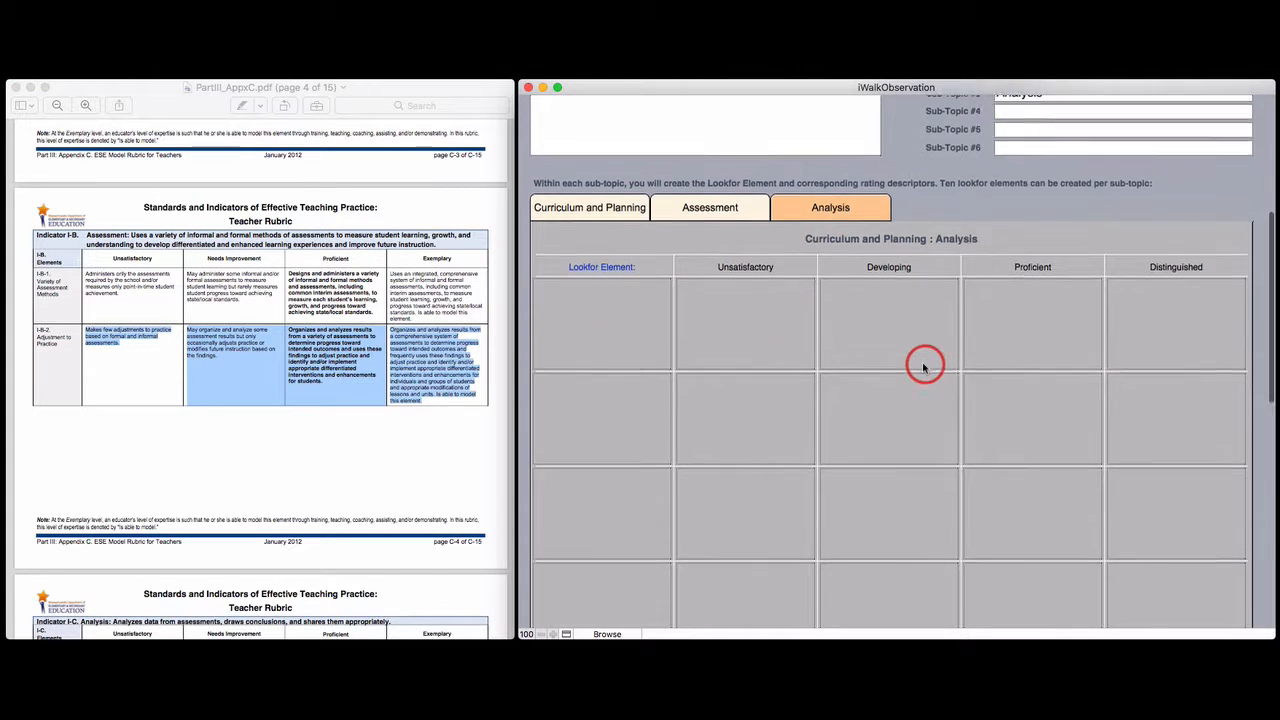
scroll(923, 366, up, 2)
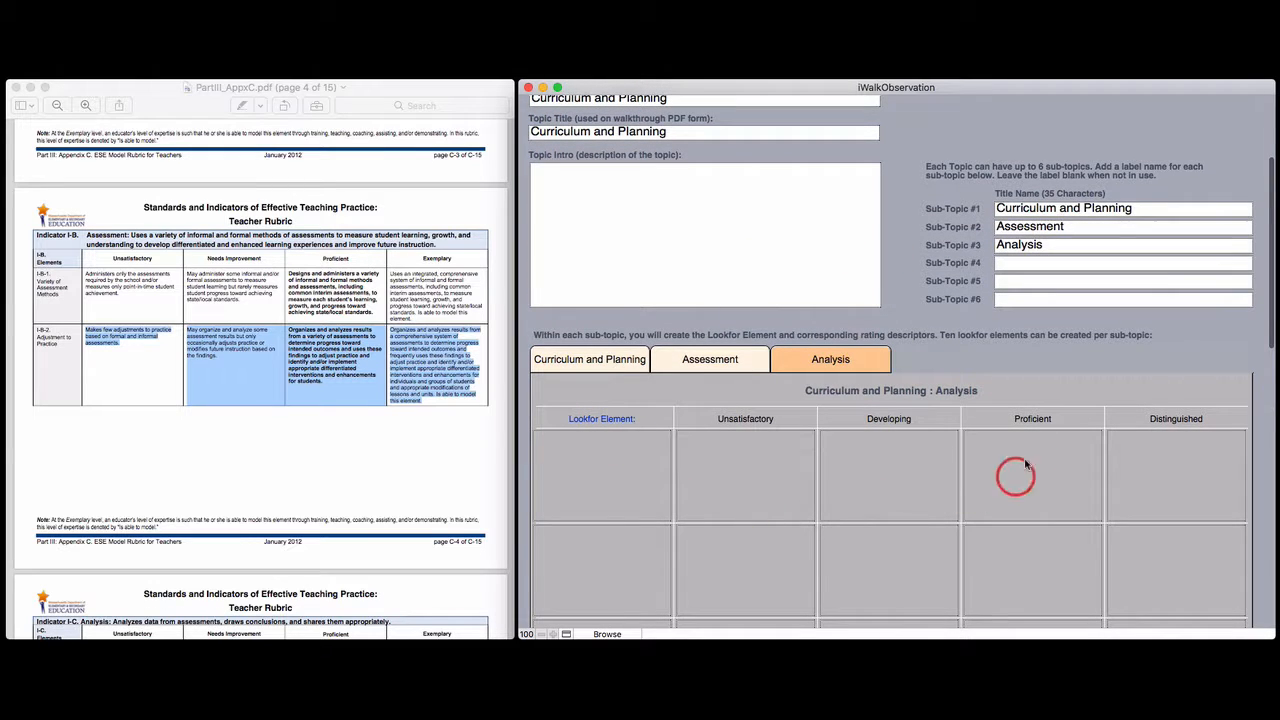
scroll(927, 347, up, 4)
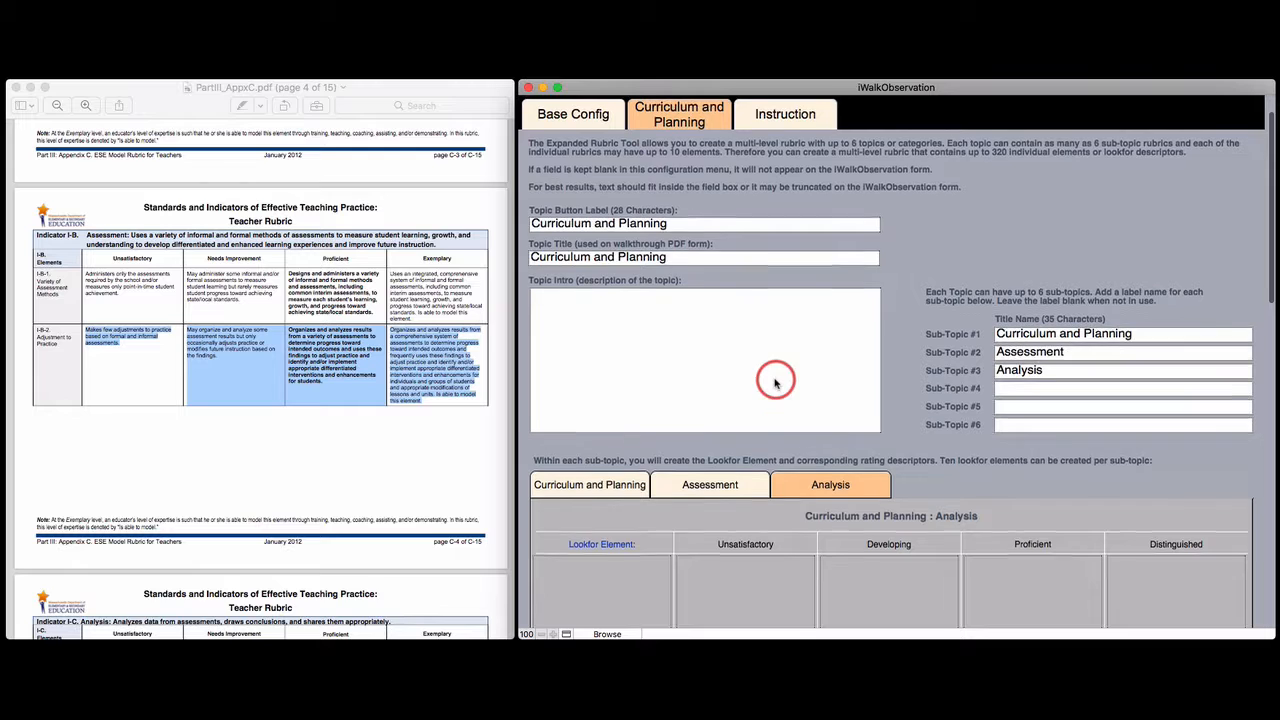
scroll(777, 379, up, 2)
click(787, 157)
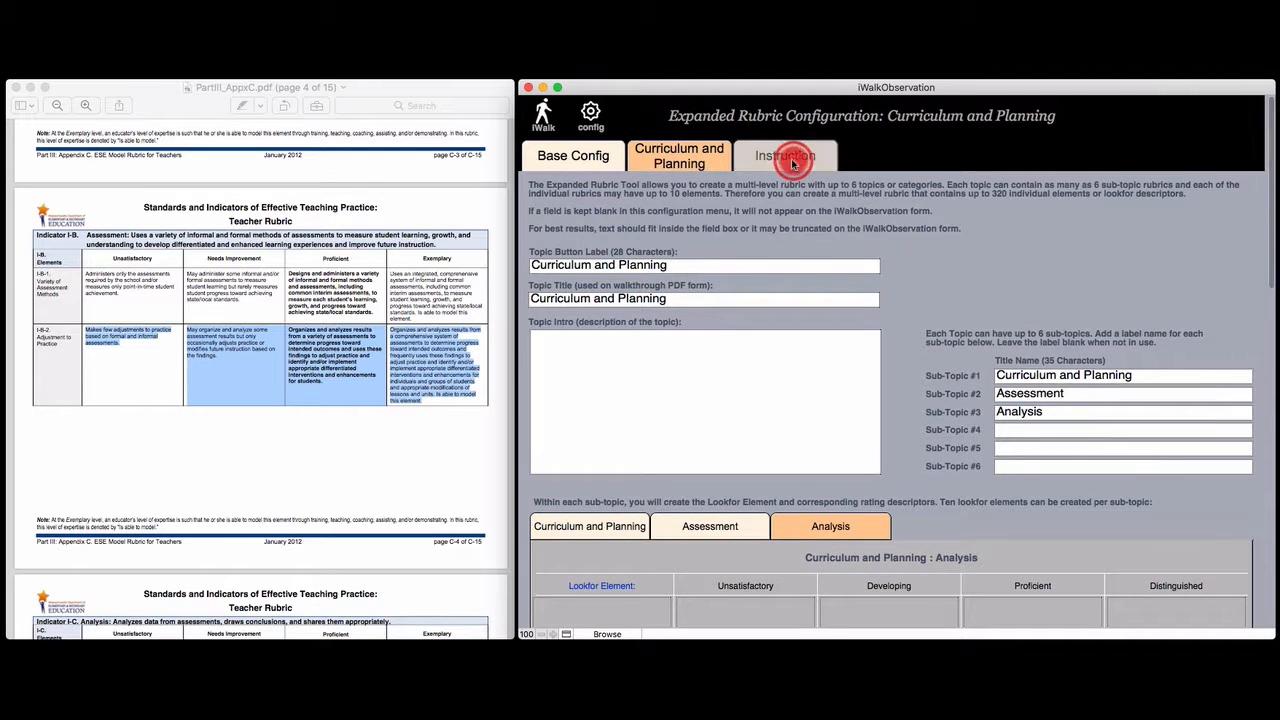
click(1034, 378)
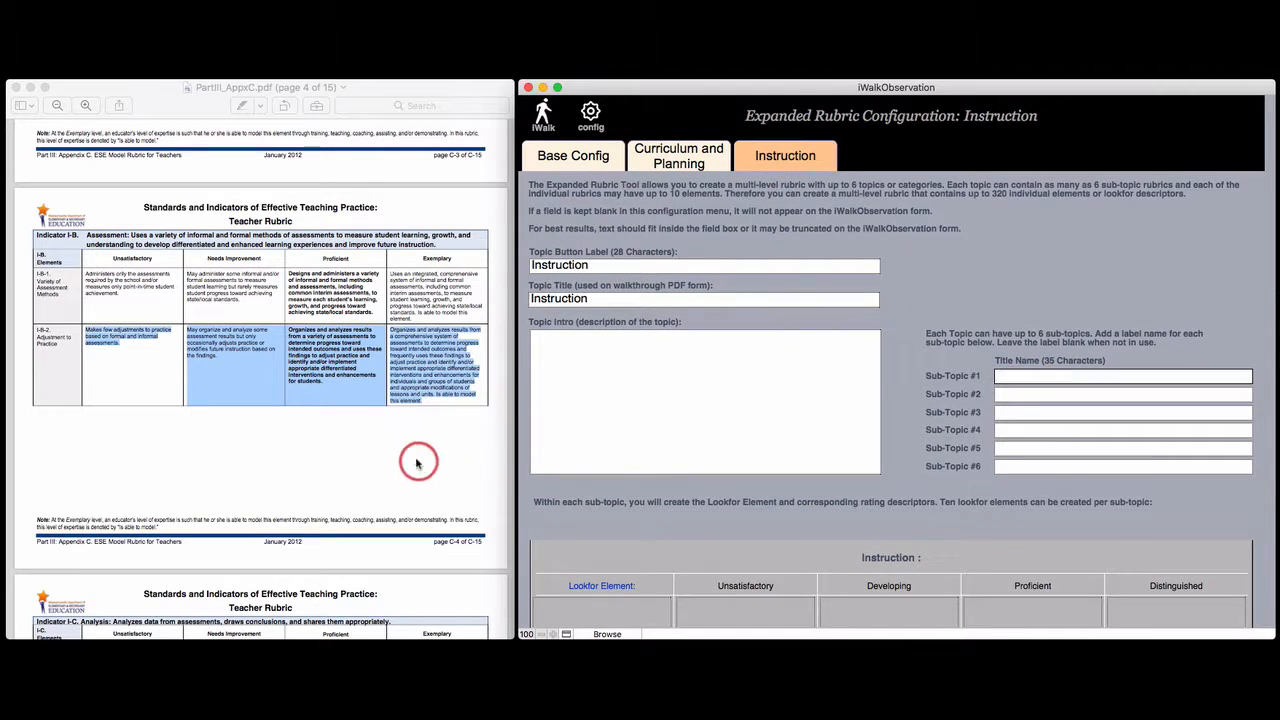
scroll(230, 428, down, 5)
scroll(230, 428, down, 15)
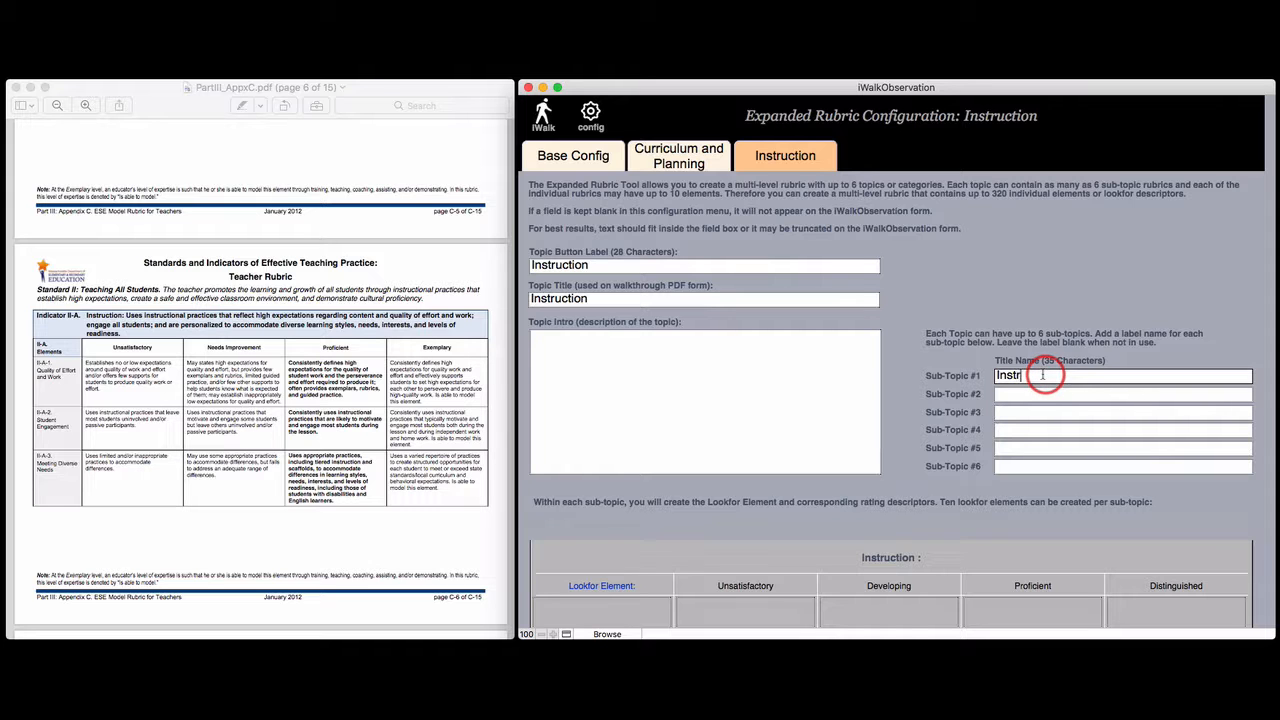
Name the Instruction topic's second sub-topic Learning Environment
scroll(205, 440, down, 8)
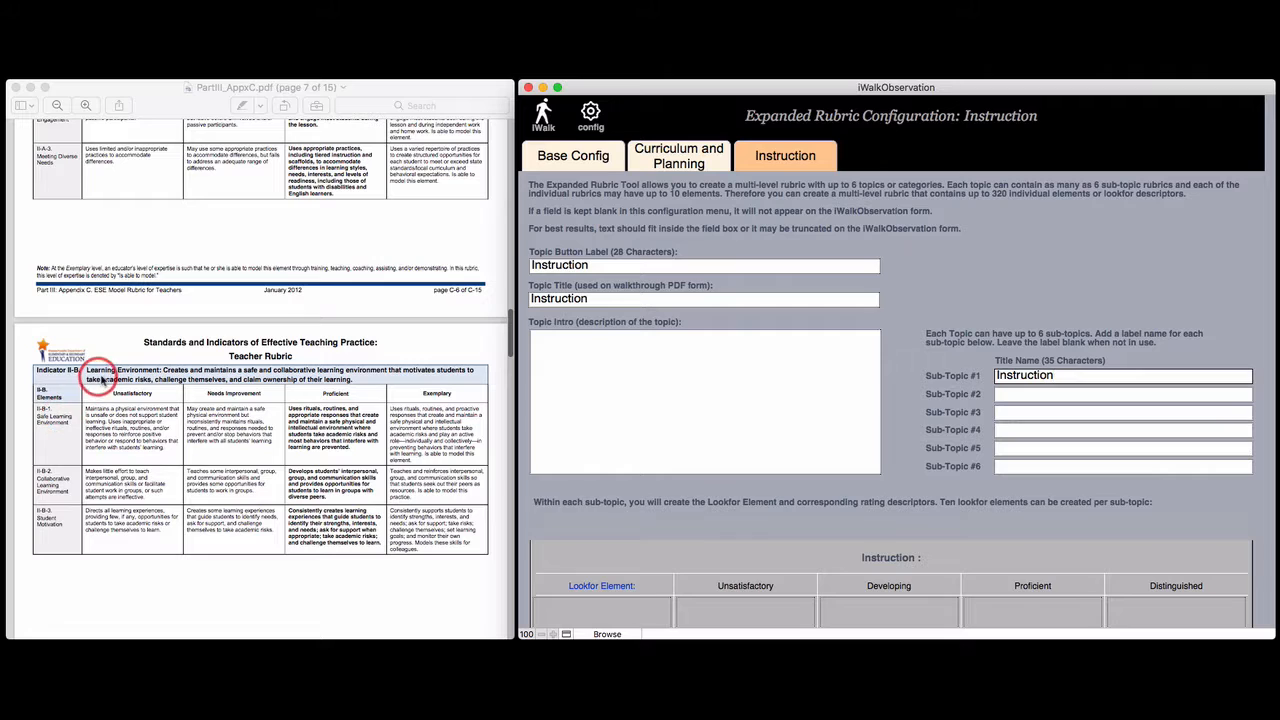
click(1021, 395)
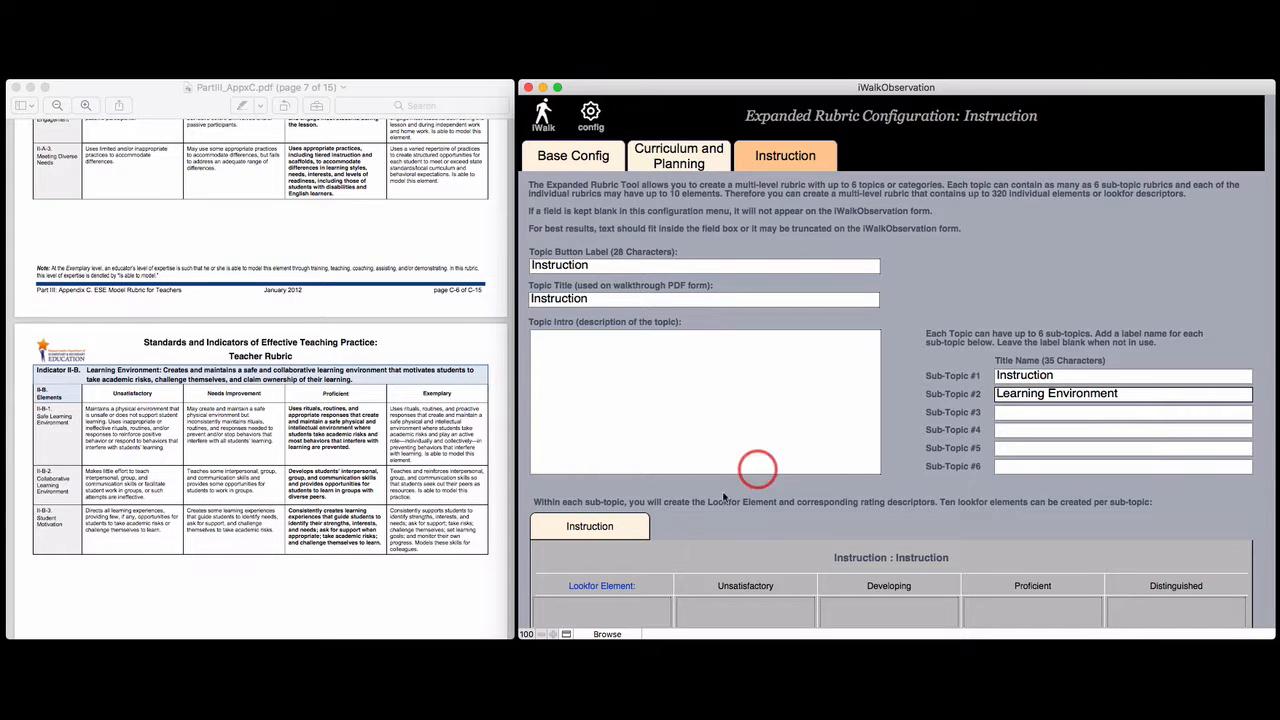
scroll(670, 518, down, 4)
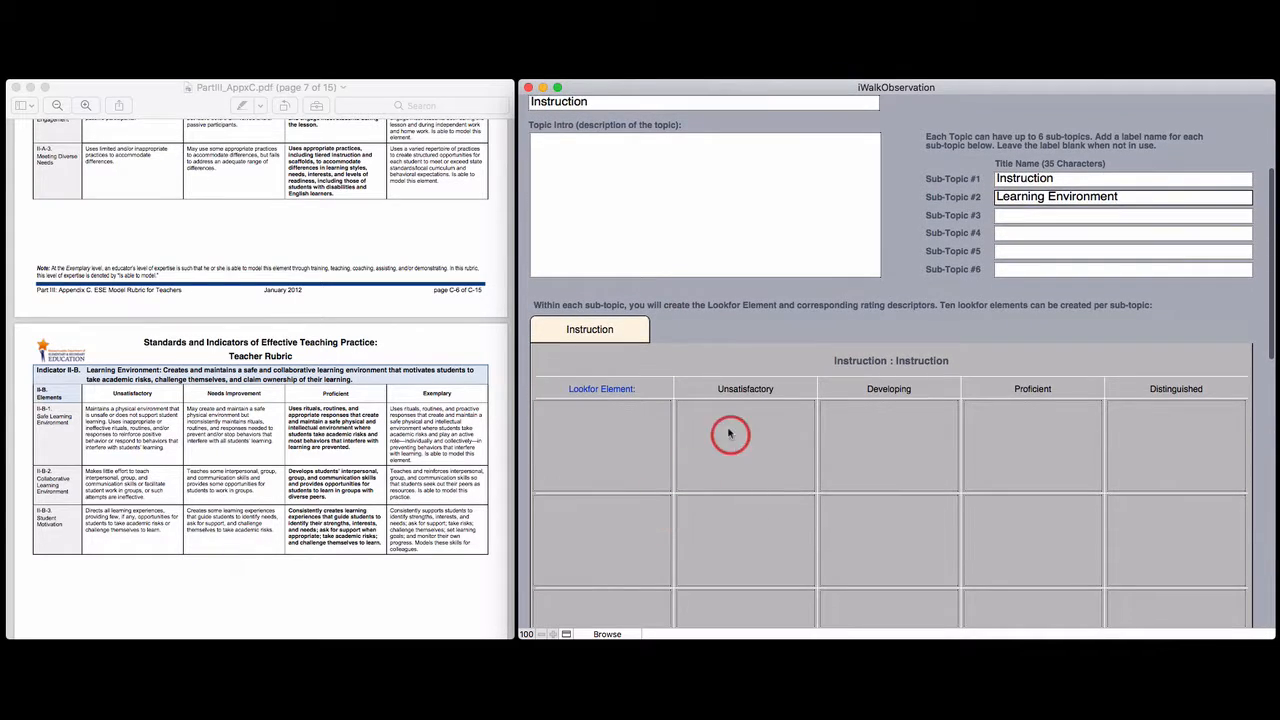
click(774, 304)
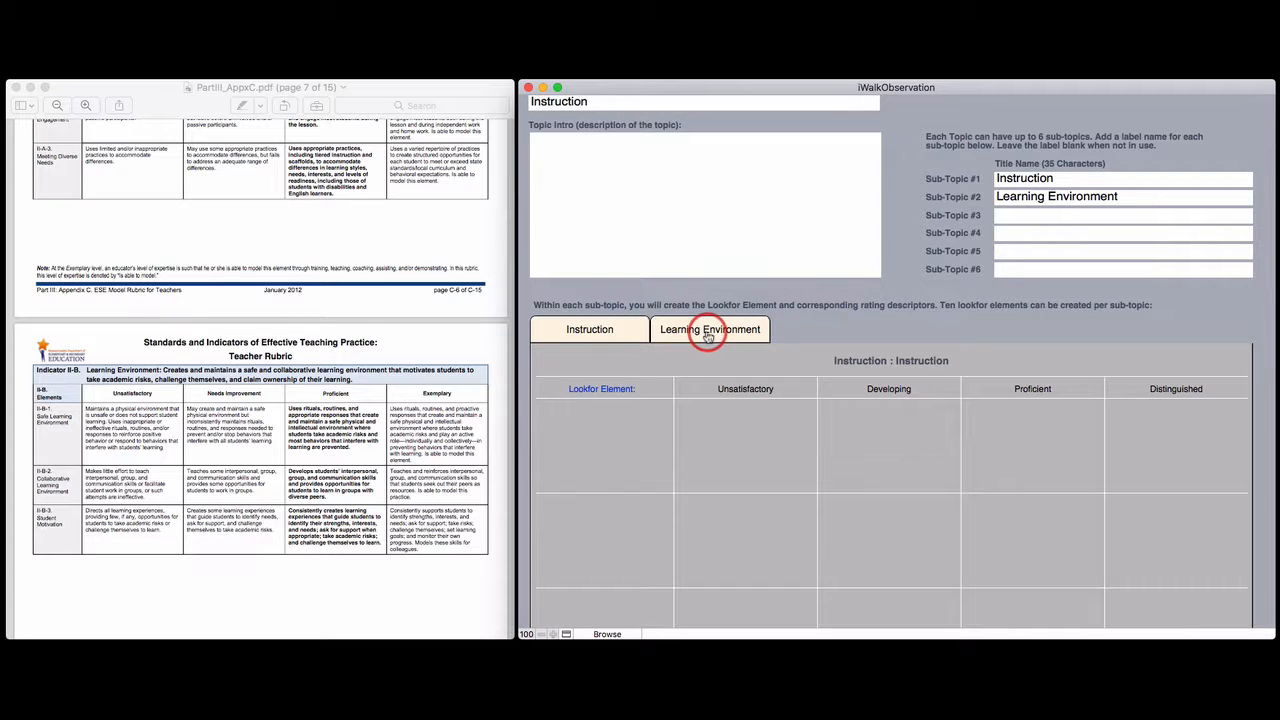
Fill the Instruction sub-topic's first row with Quality of Effort and Work and its descriptors from the PDF
scroll(143, 437, up, 10)
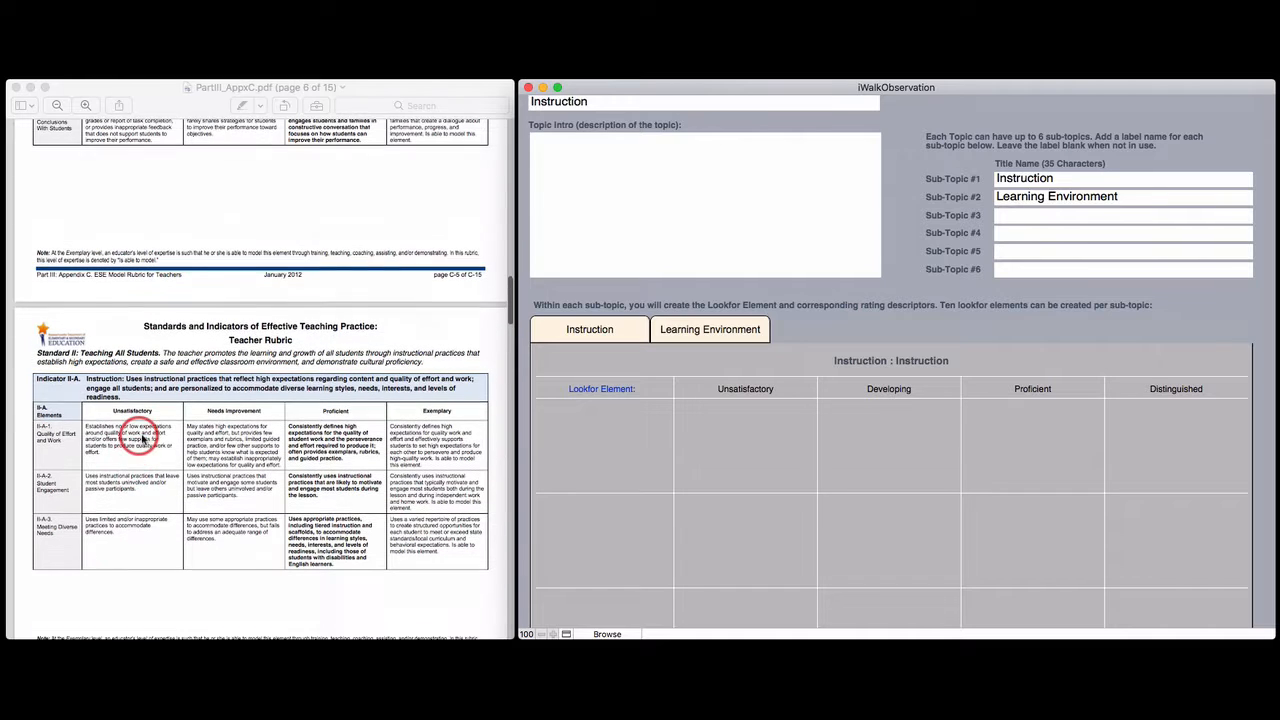
click(40, 437)
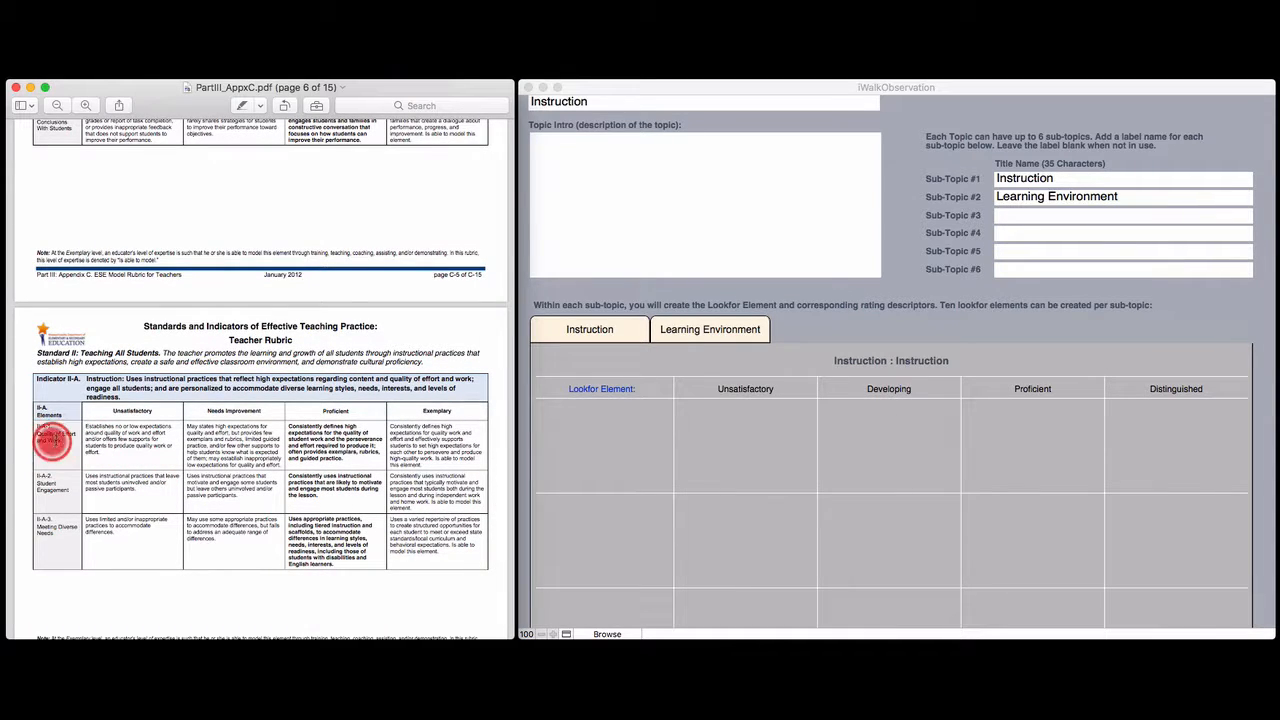
mouse_move(38, 433)
mouse_down()
mouse_move(74, 441)
mouse_move(37, 434)
mouse_up()
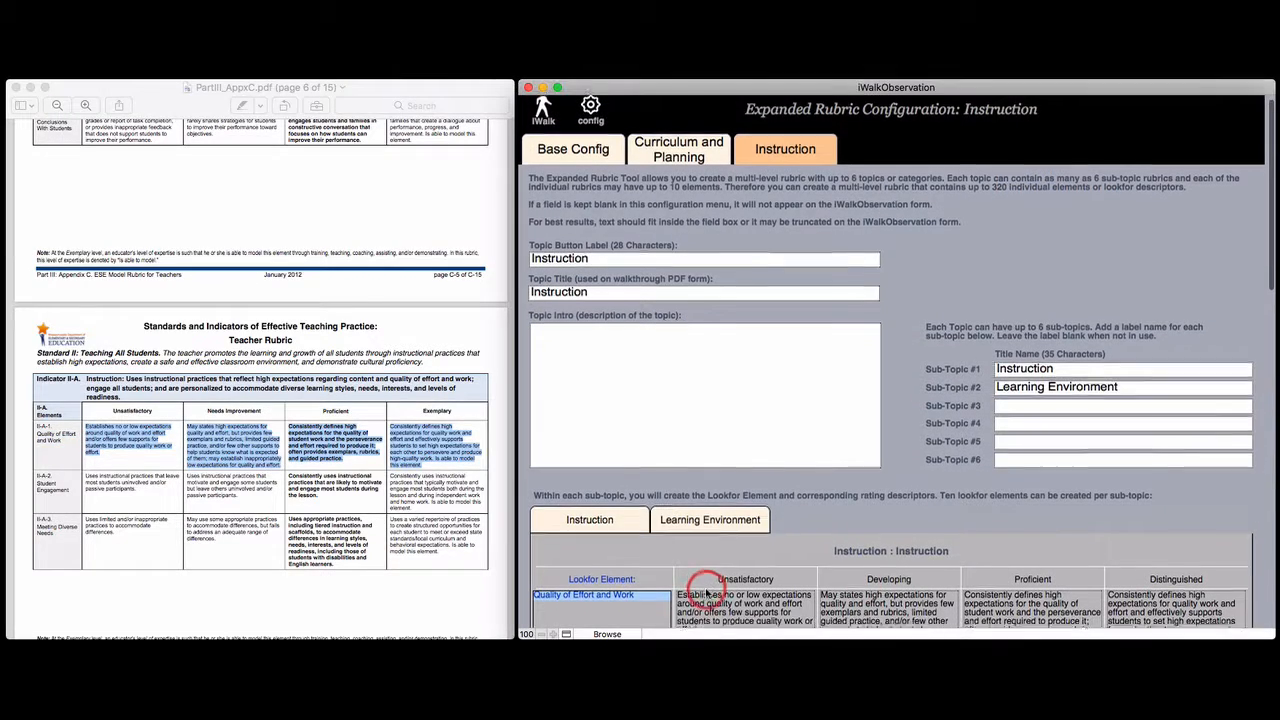
scroll(829, 491, down, 3)
scroll(832, 503, down, 2)
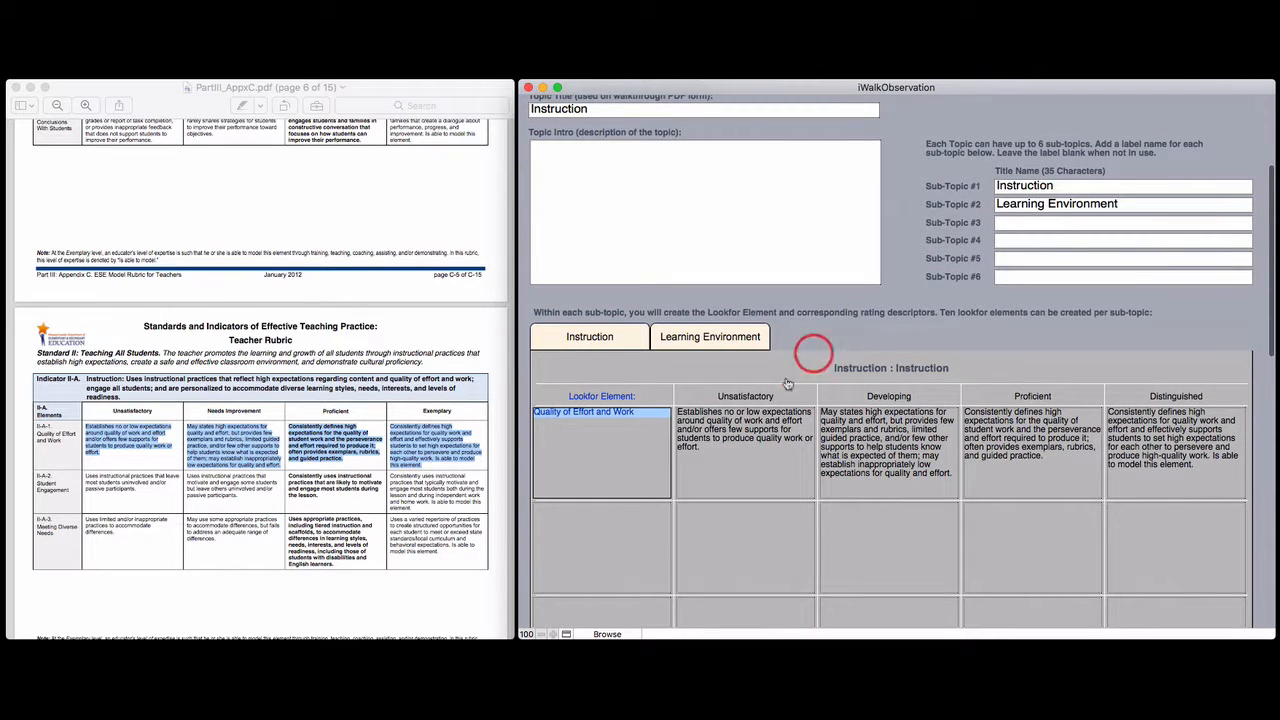
scroll(978, 441, down, 1)
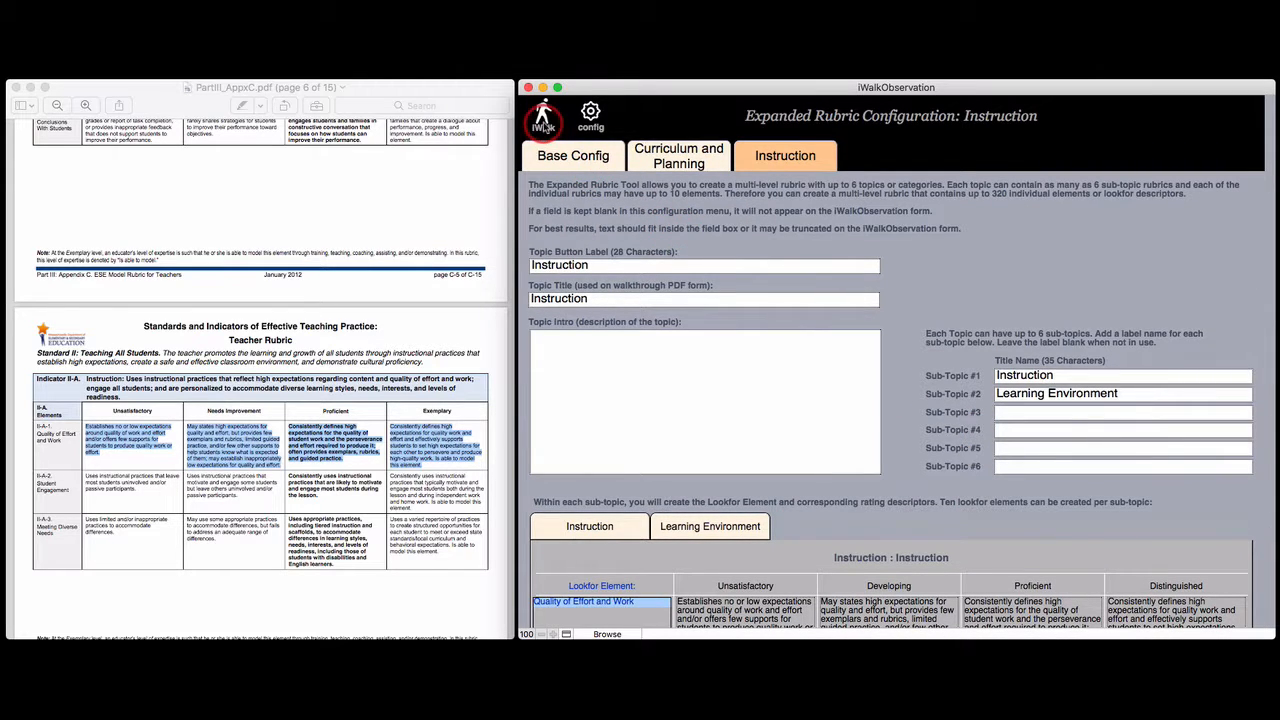
Open the Expanded Rubric walkthrough form from the main menu and choose a teacher
click(543, 118)
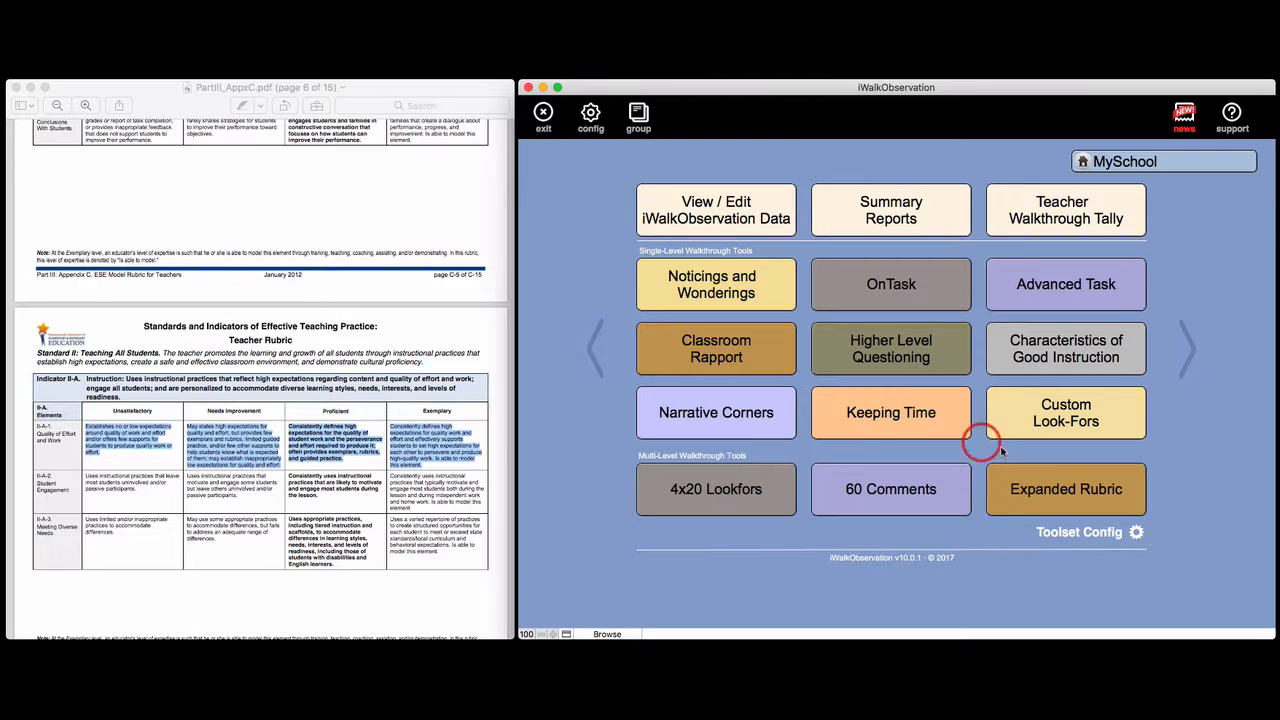
click(1047, 492)
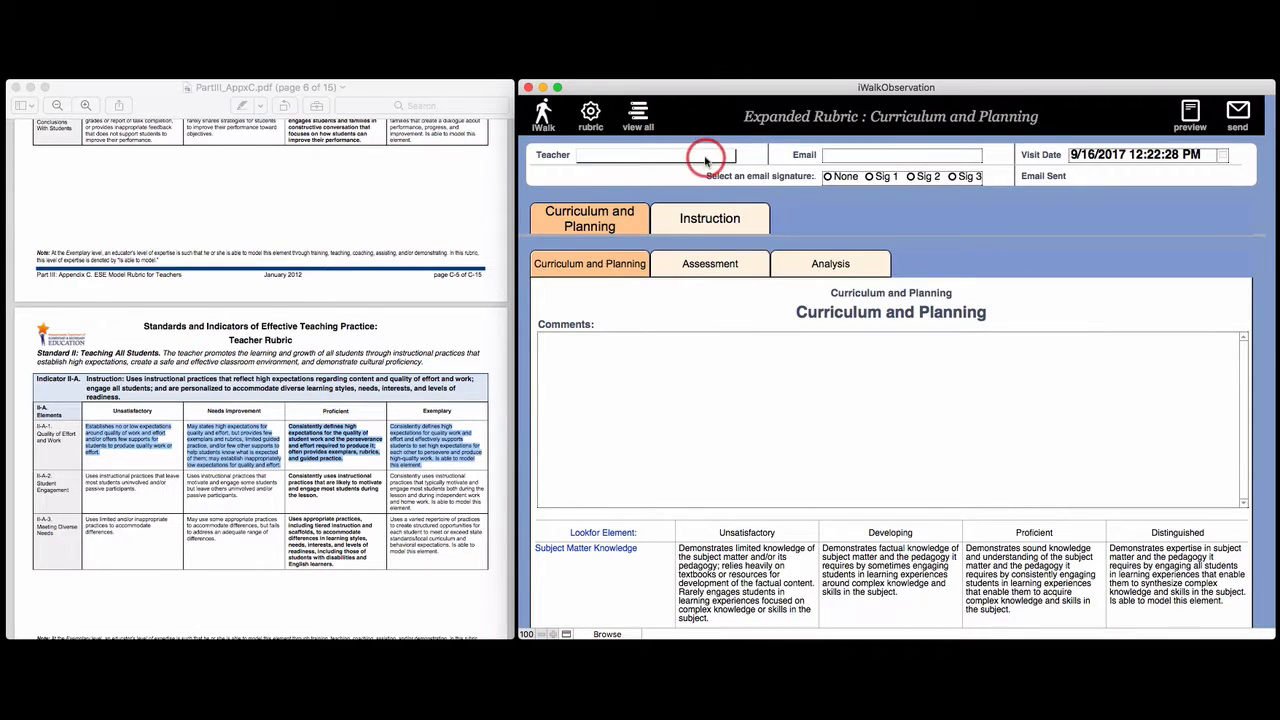
click(690, 156)
click(686, 157)
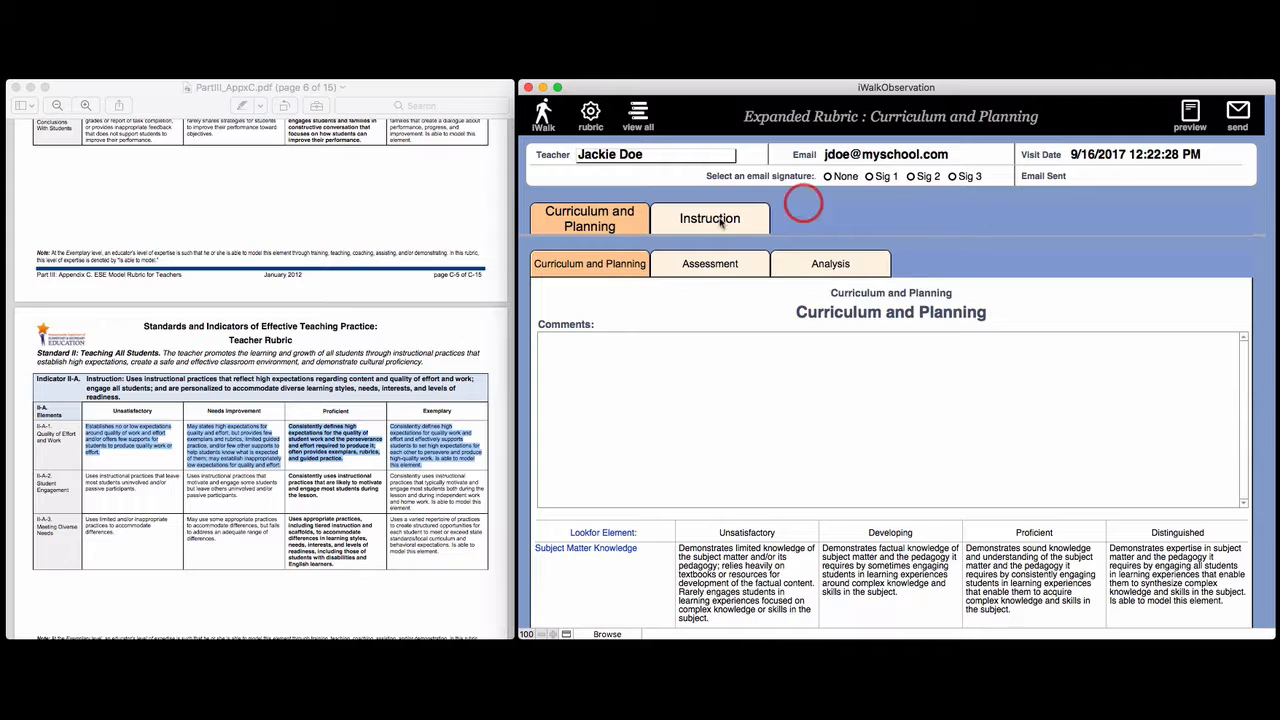
Add the comment Narrative comments under Curriculum and Planning, and rate Variety of Assessment Methods as Proficient under Assessment
click(661, 404)
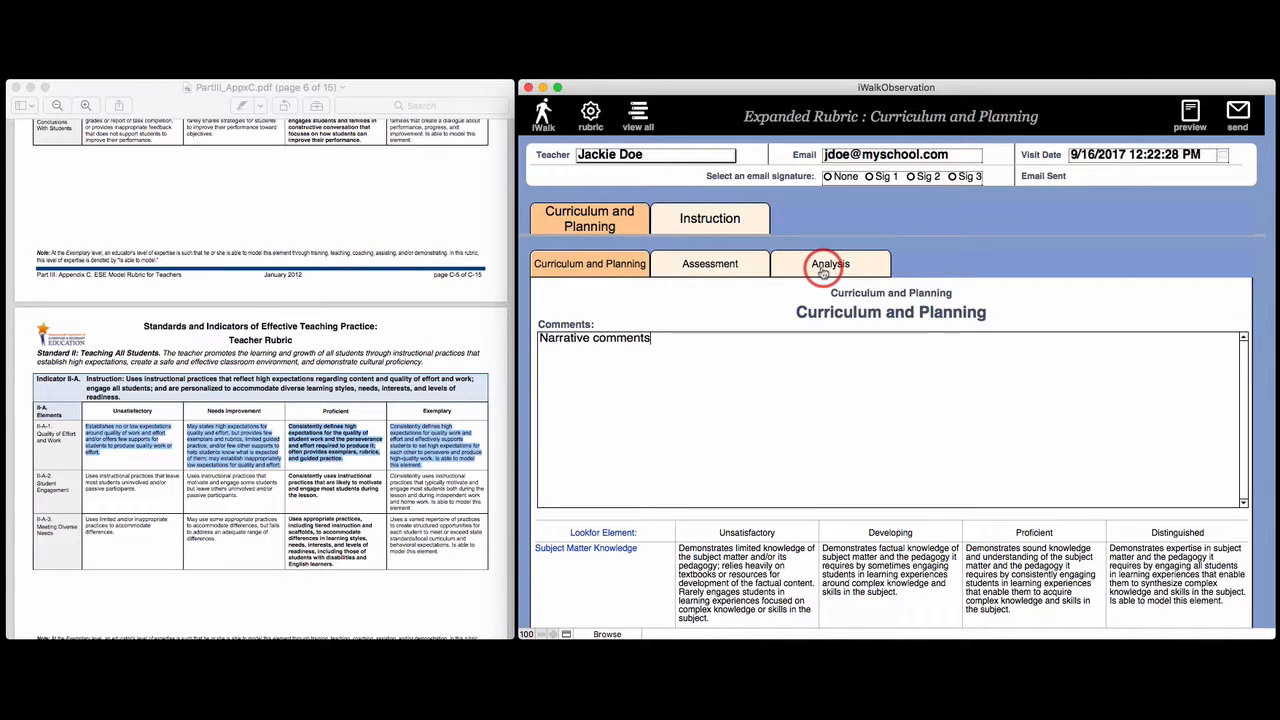
scroll(823, 277, down, 5)
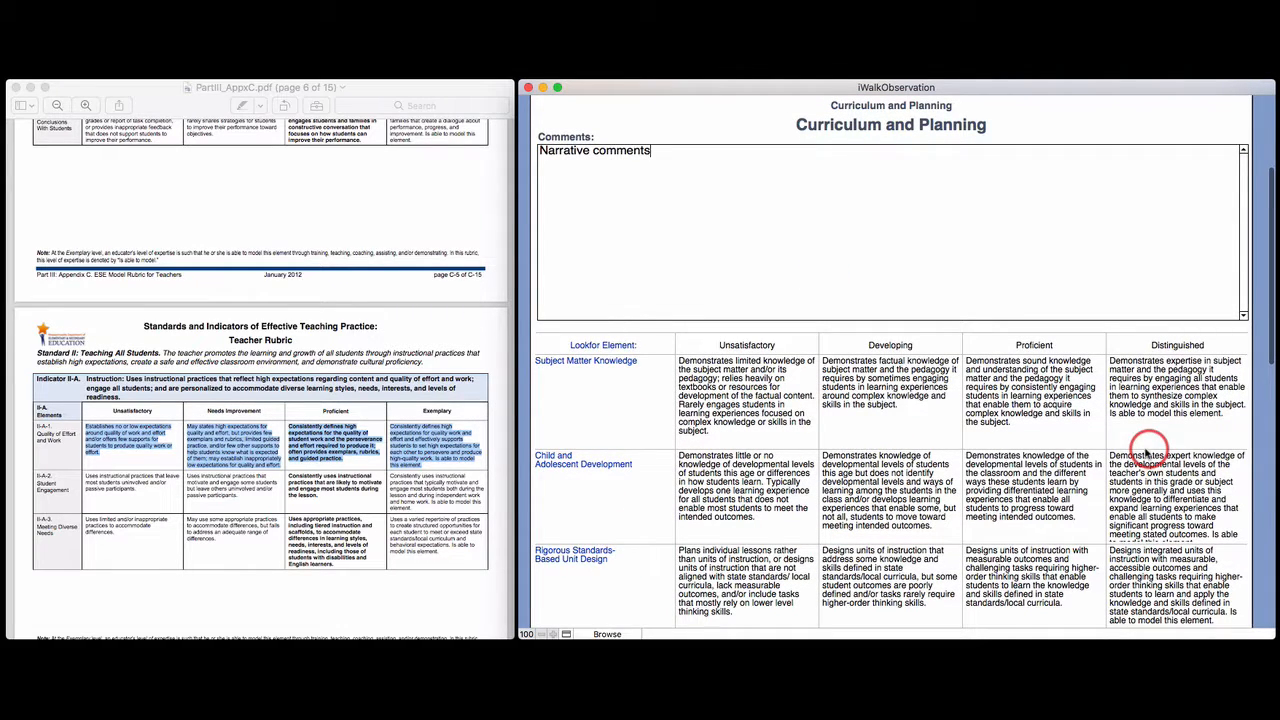
scroll(928, 435, up, 3)
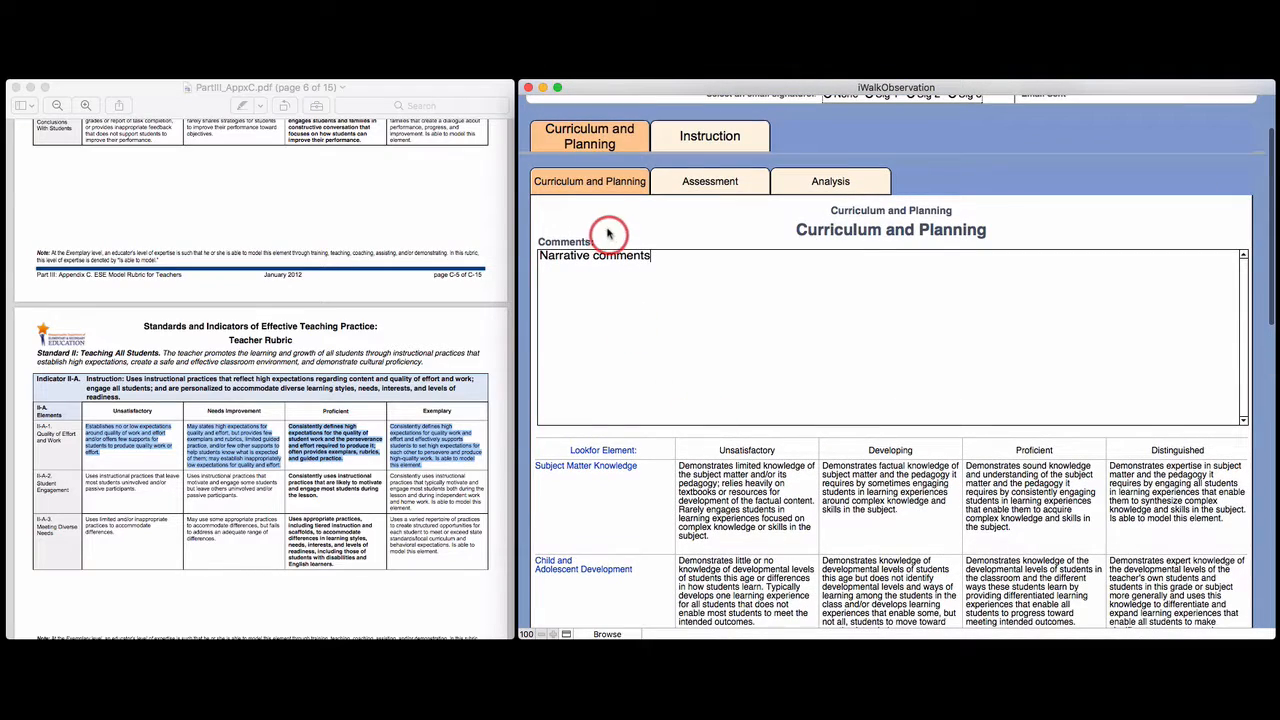
click(694, 180)
scroll(701, 418, down, 1)
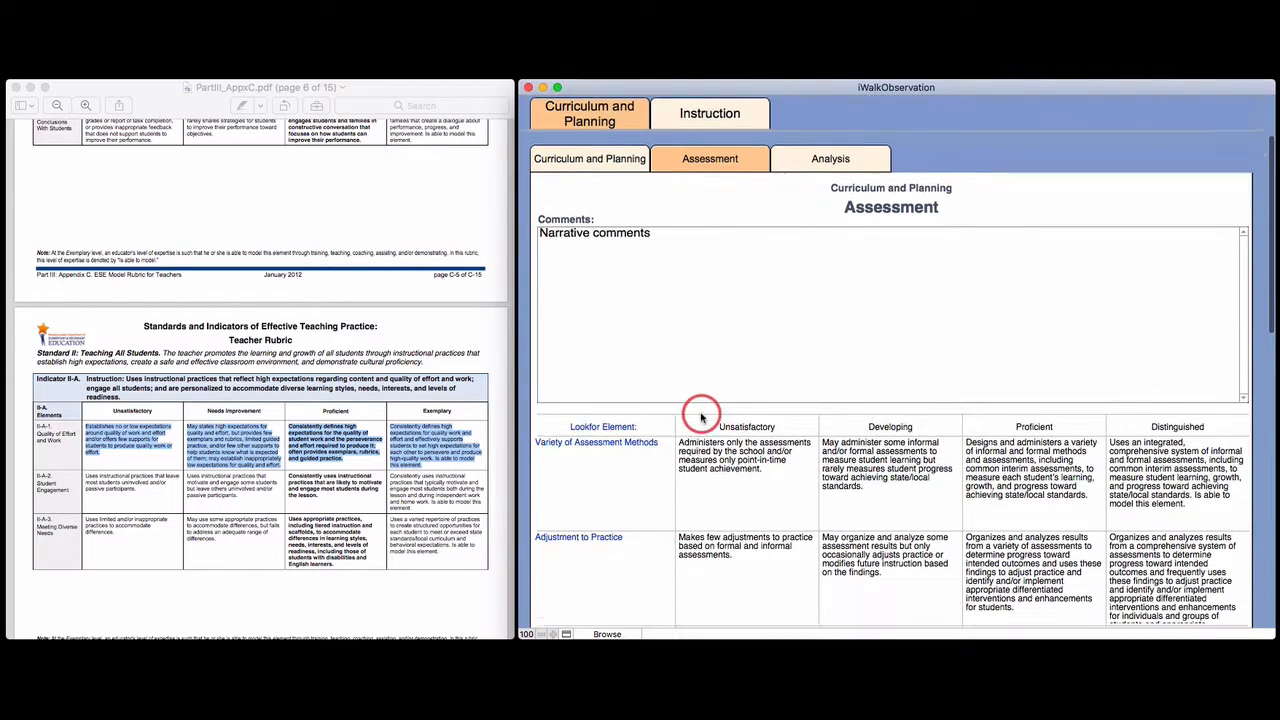
scroll(715, 350, down, 1)
scroll(737, 206, up, 3)
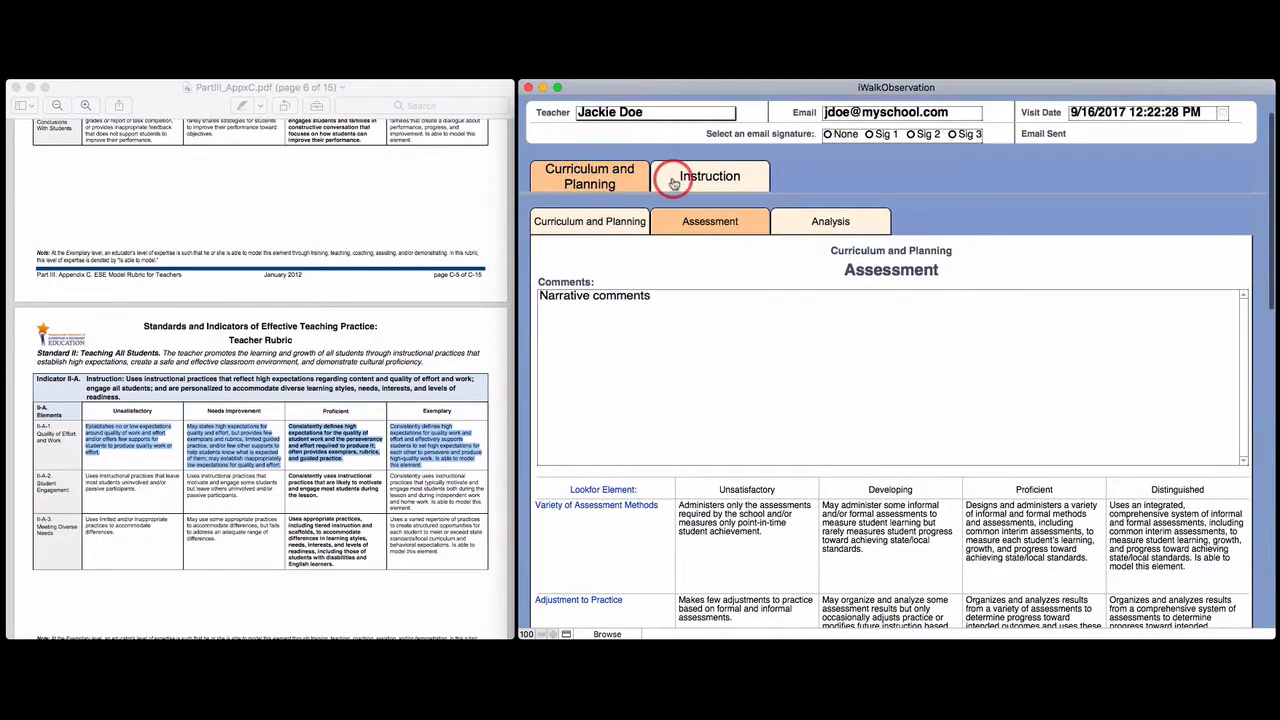
scroll(714, 343, down, 6)
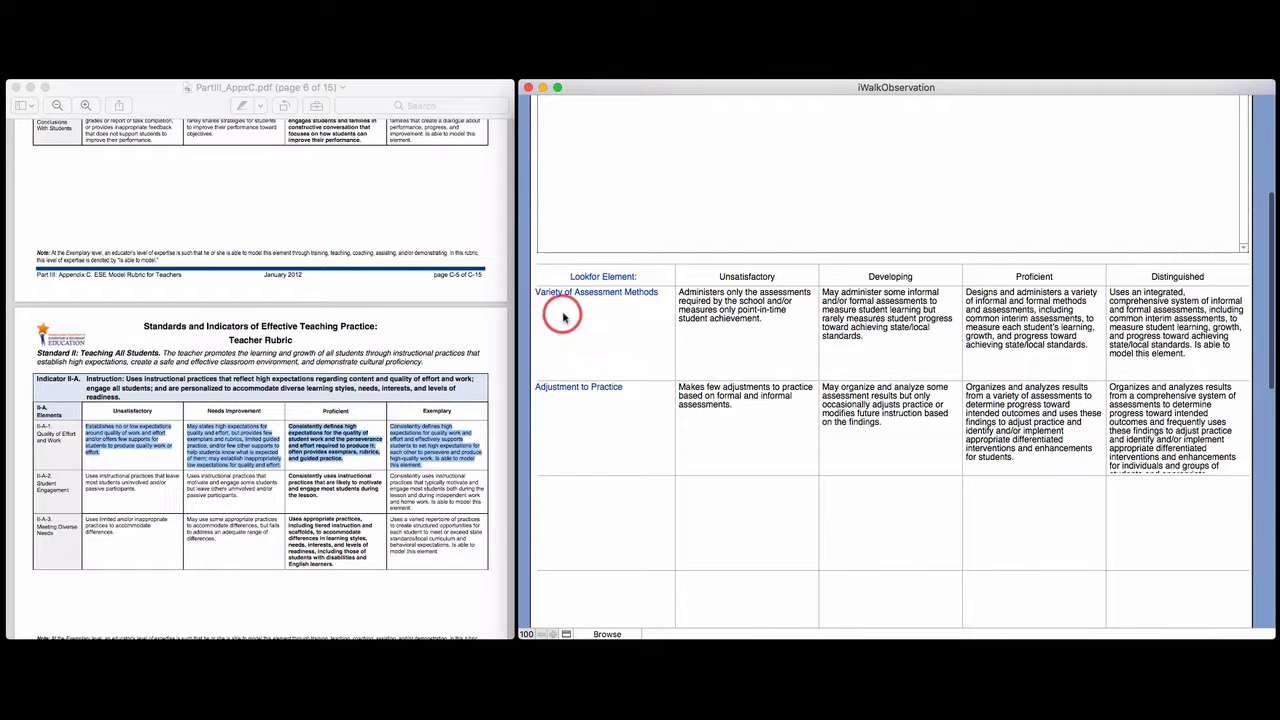
click(1013, 325)
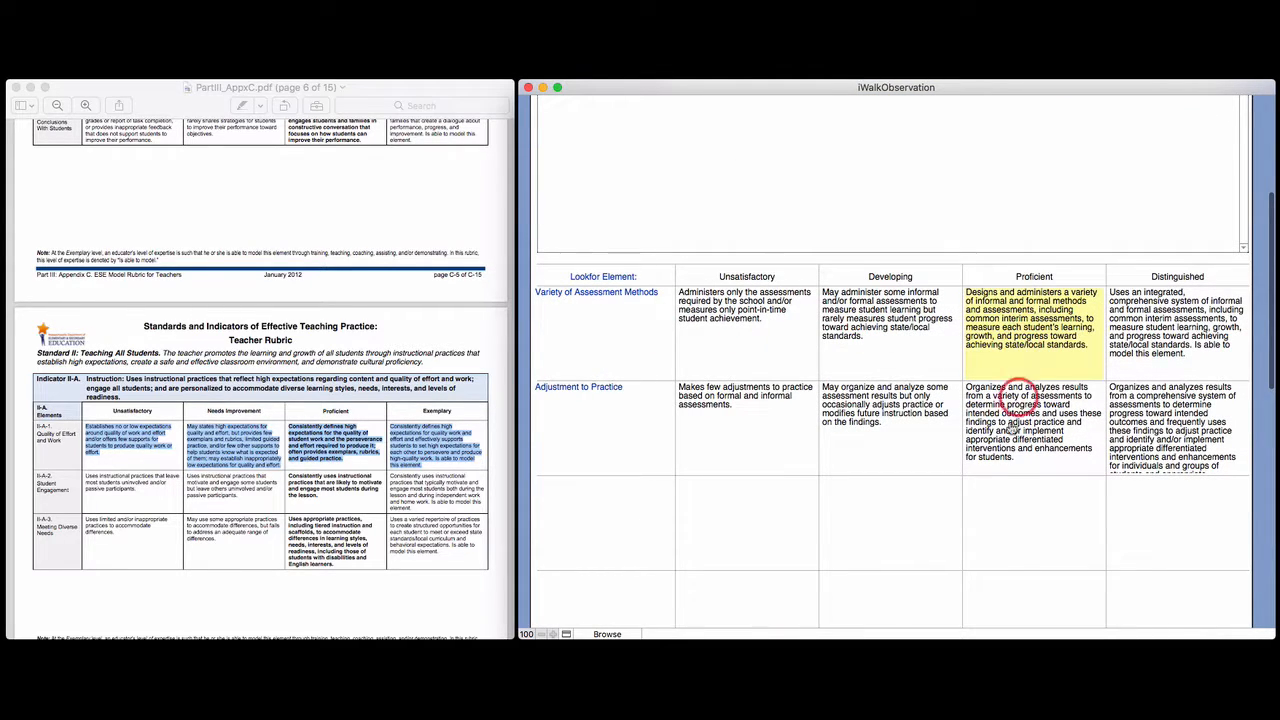
Rate Adjustment to Practice as Developing, and under Curriculum and Planning rate Subject Matter Knowledge Distinguished and Child and Adolescent Development Proficient
click(945, 432)
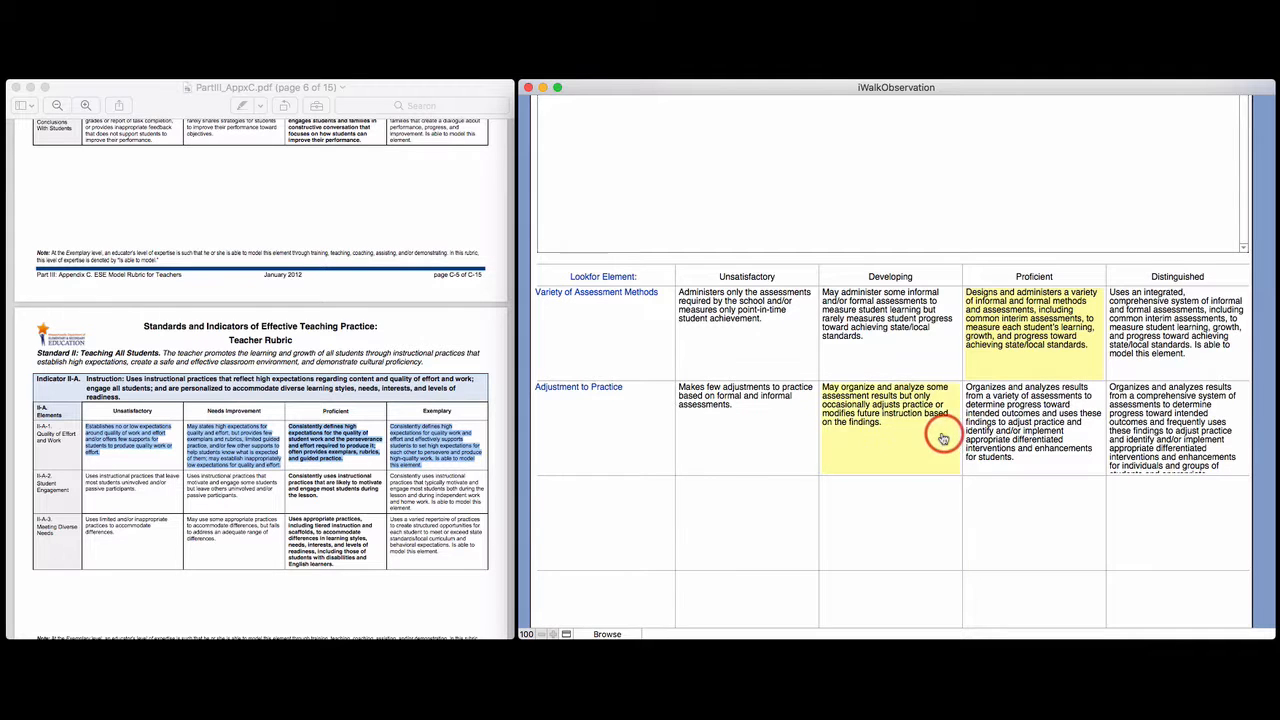
scroll(927, 430, up, 5)
click(572, 184)
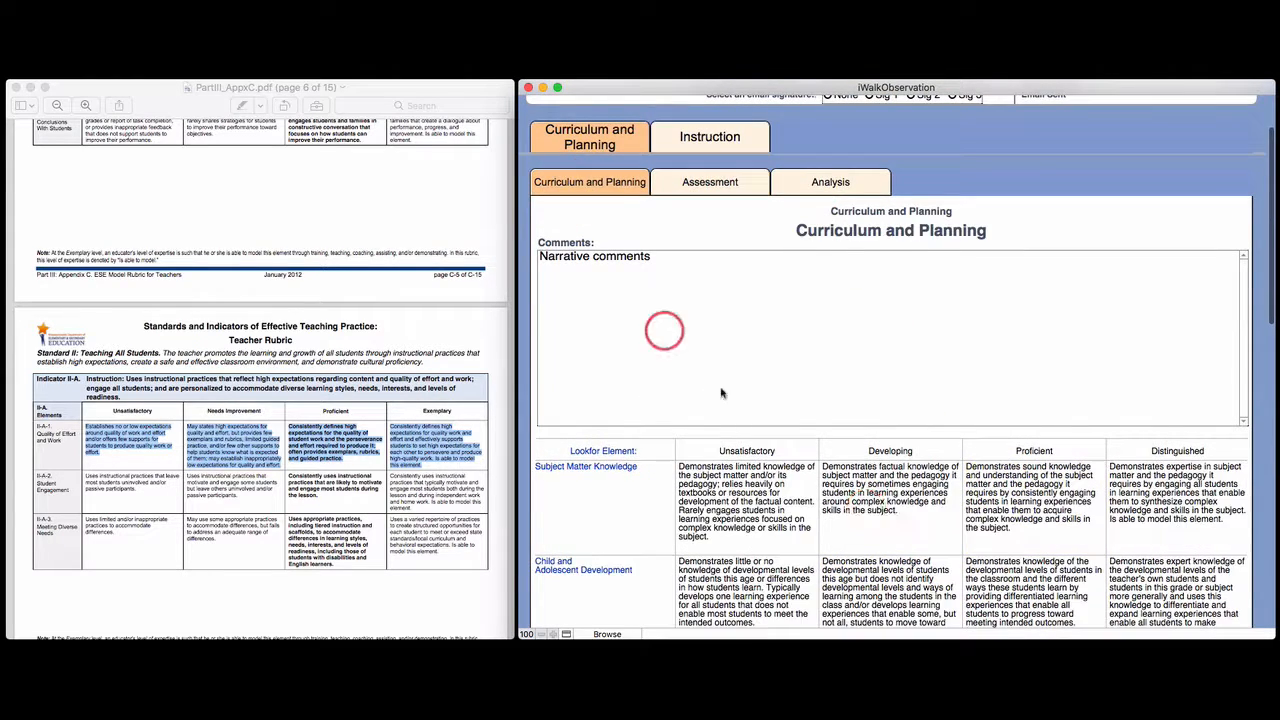
scroll(1070, 515, down, 2)
click(1157, 437)
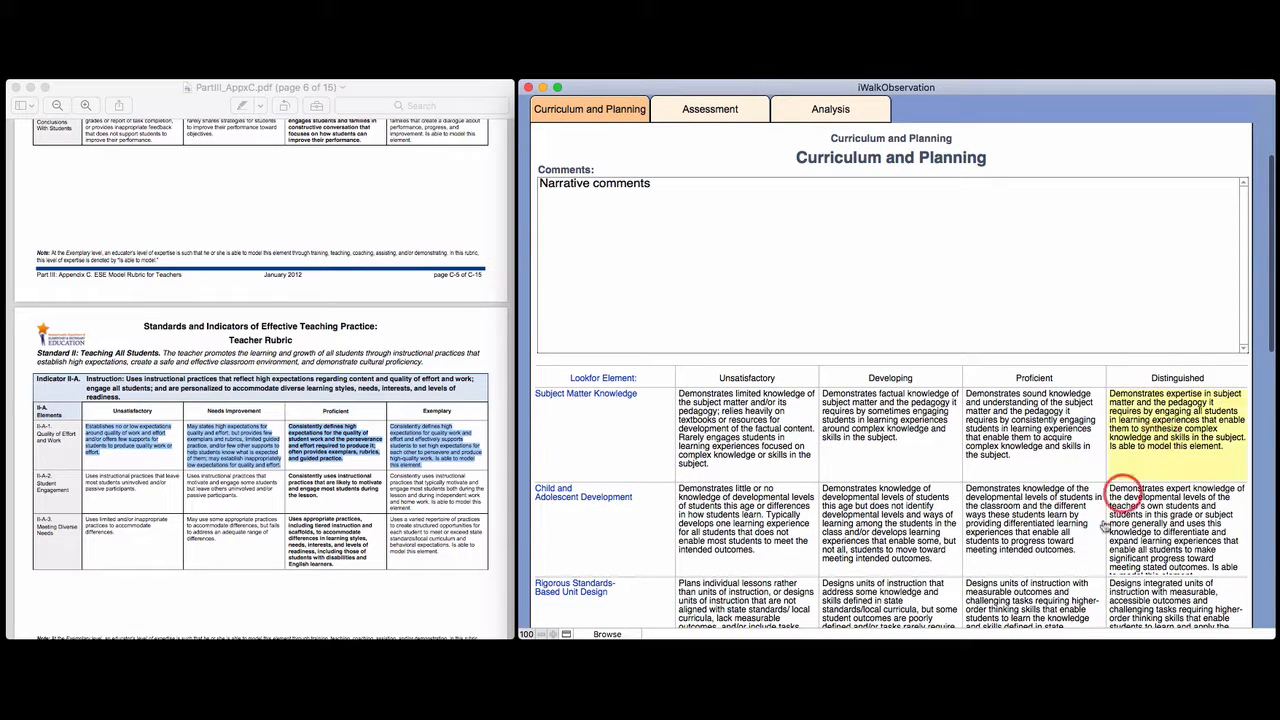
click(1085, 540)
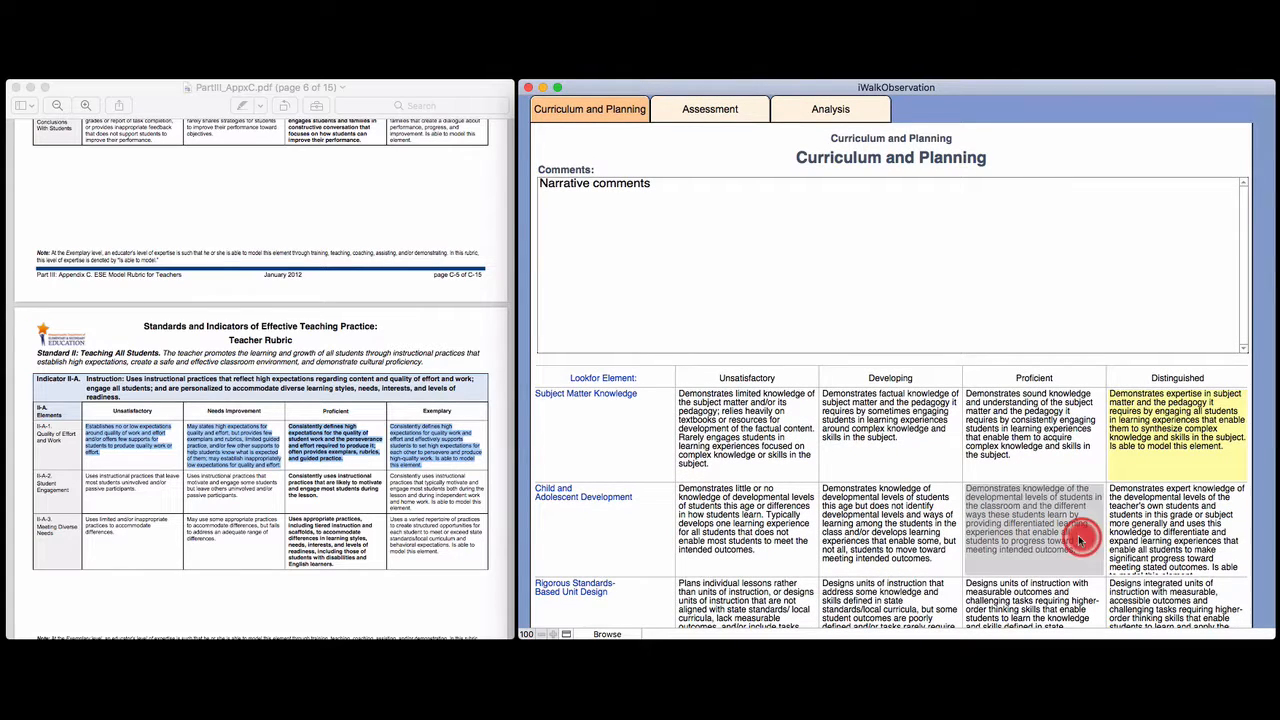
Review the Assessment and Analysis sub-topics and the Instruction topic of the walkthrough form
click(755, 278)
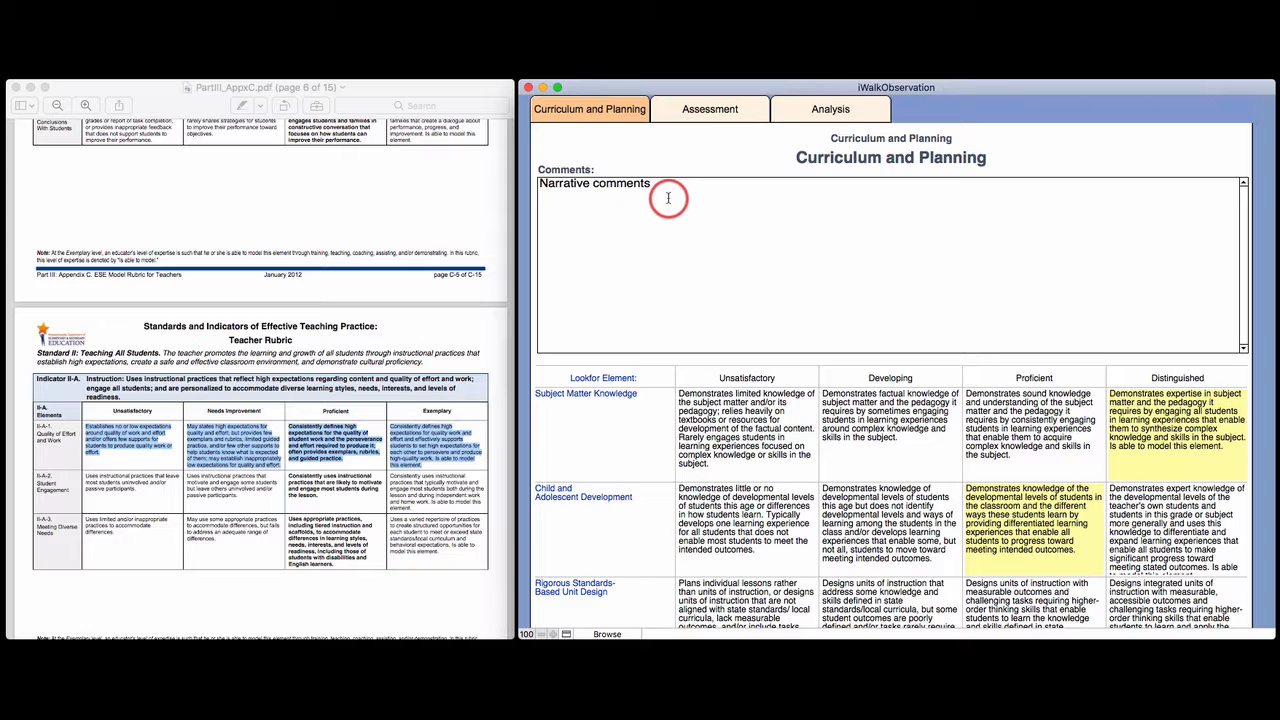
click(710, 109)
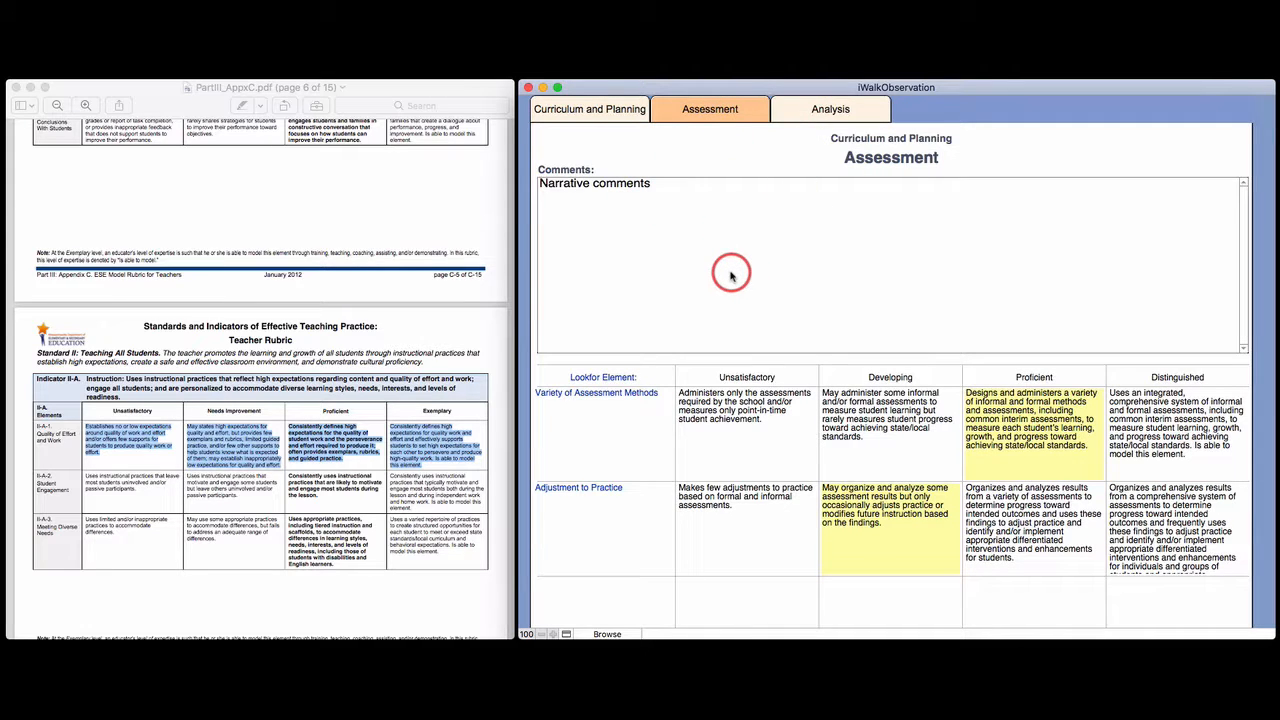
scroll(731, 277, up, 1)
click(828, 138)
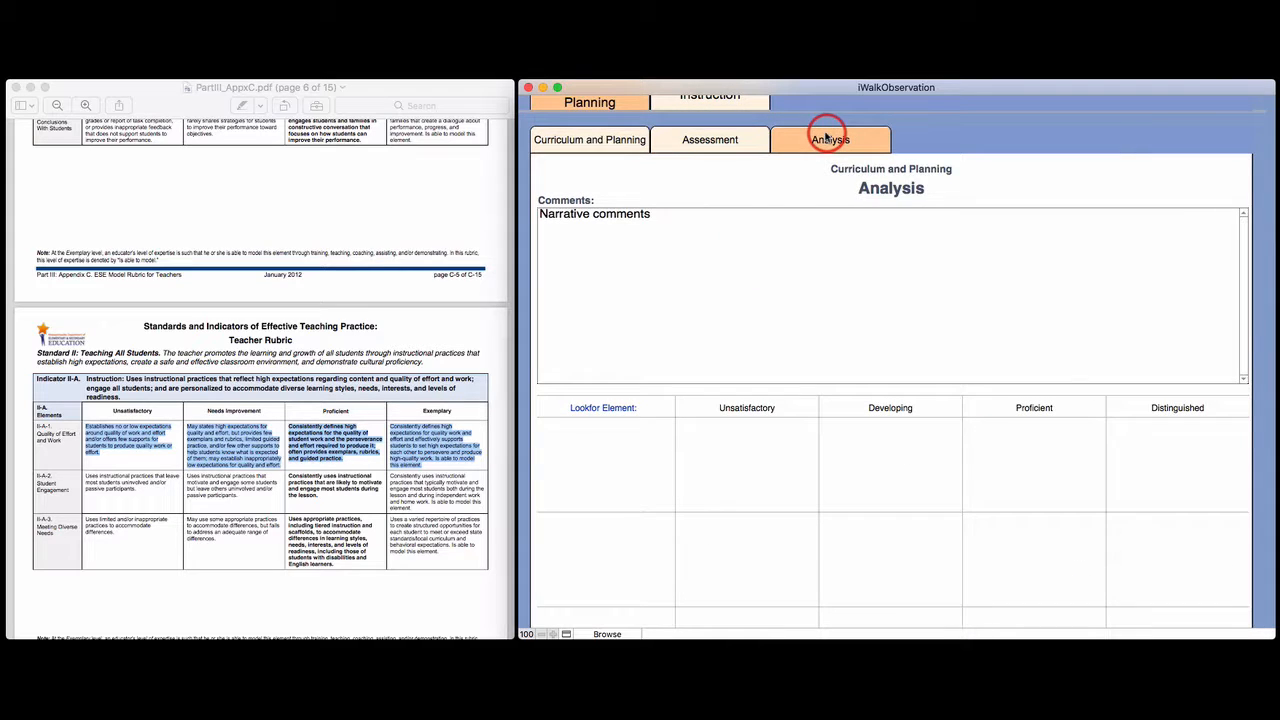
scroll(693, 255, up, 4)
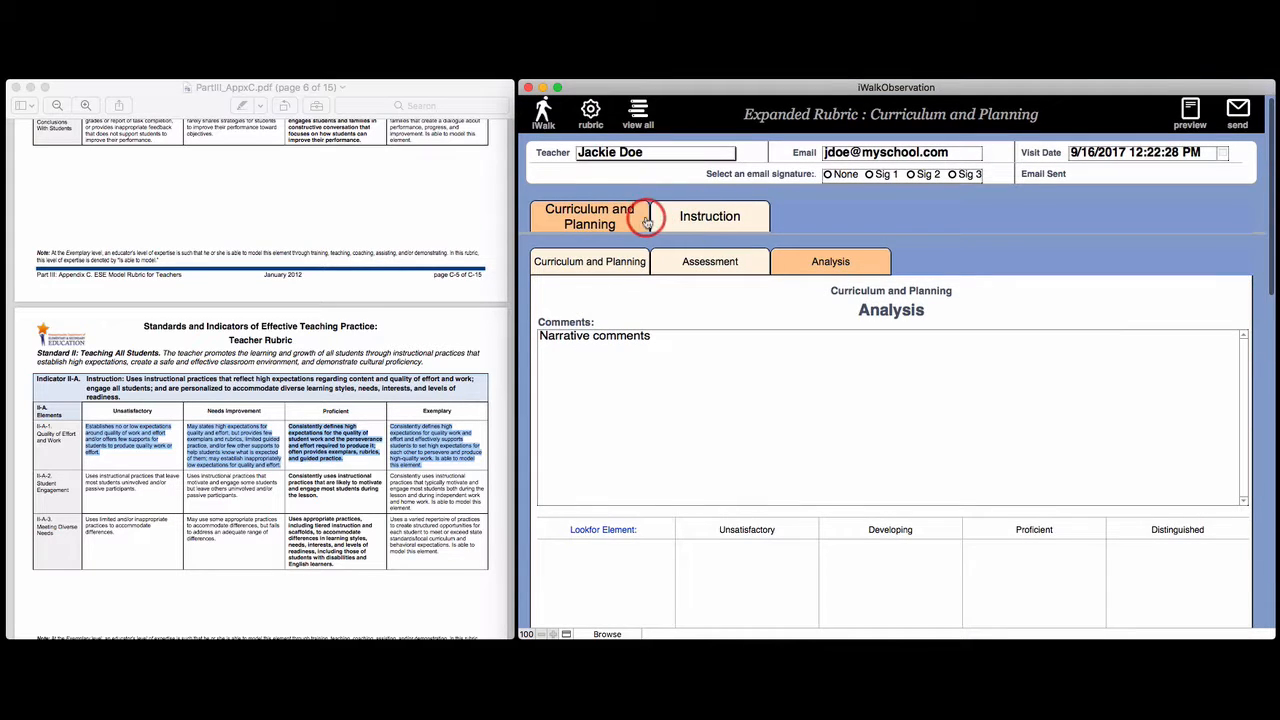
click(702, 222)
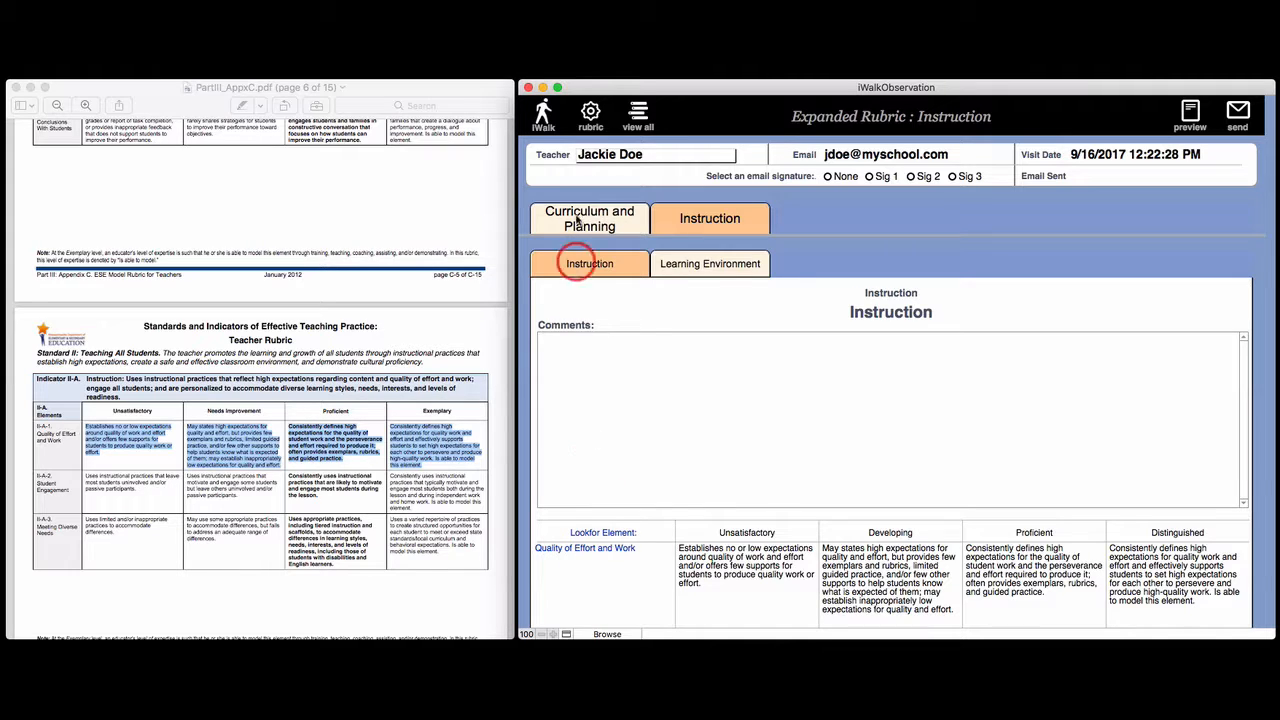
Leave the walkthrough and open the Send Shared Data screen from the configuration menu
click(547, 118)
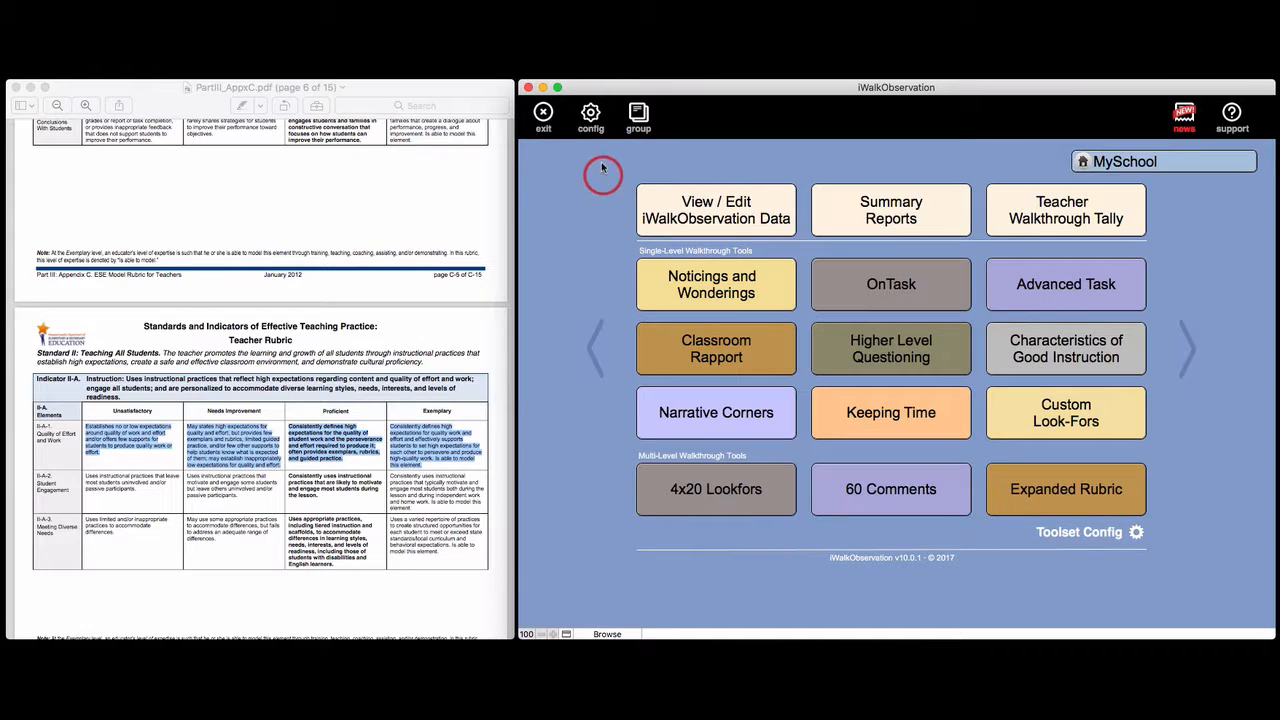
click(591, 121)
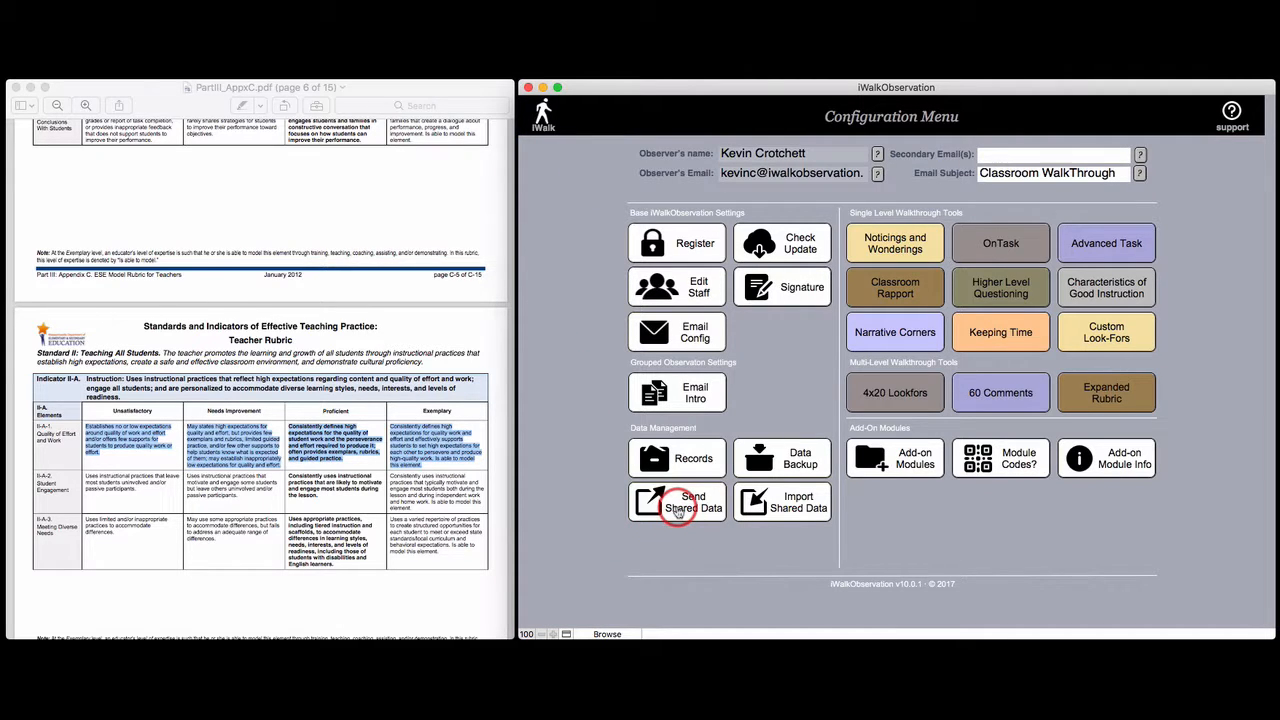
click(679, 507)
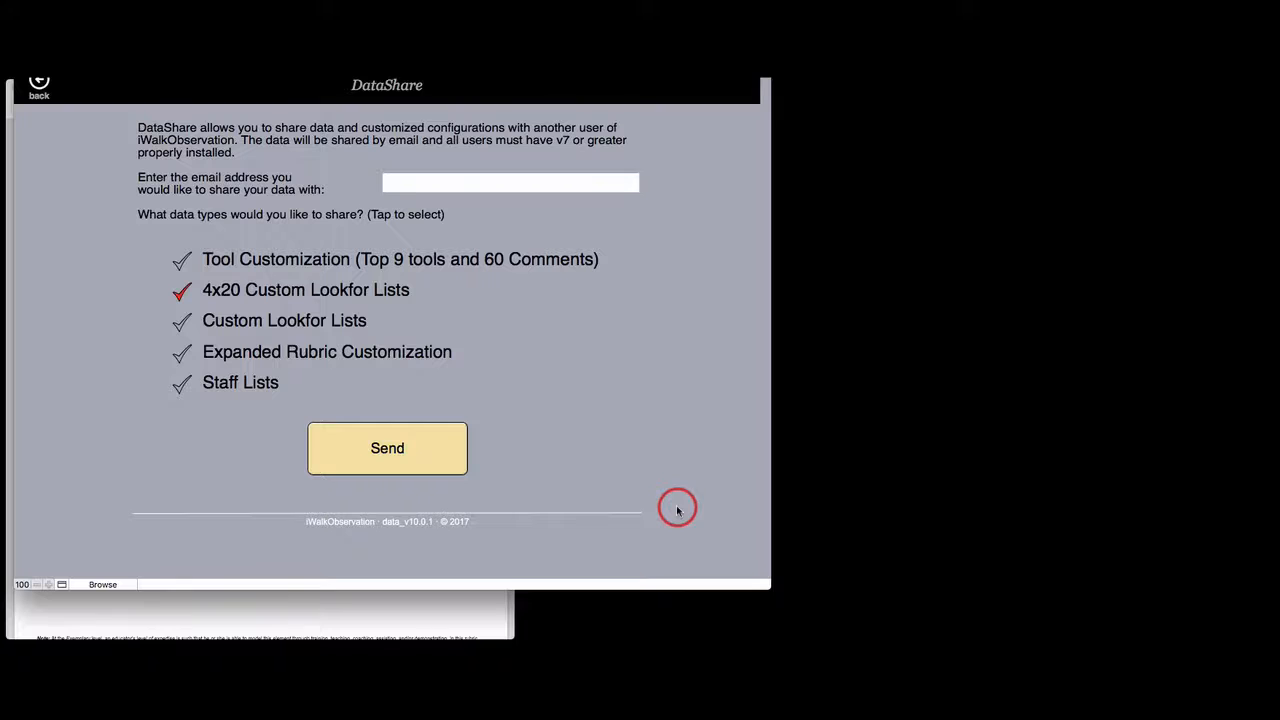
Select only Expanded Rubric Customization as the data to share and enter the recipient's e-mail address
drag(368, 37, 871, 88)
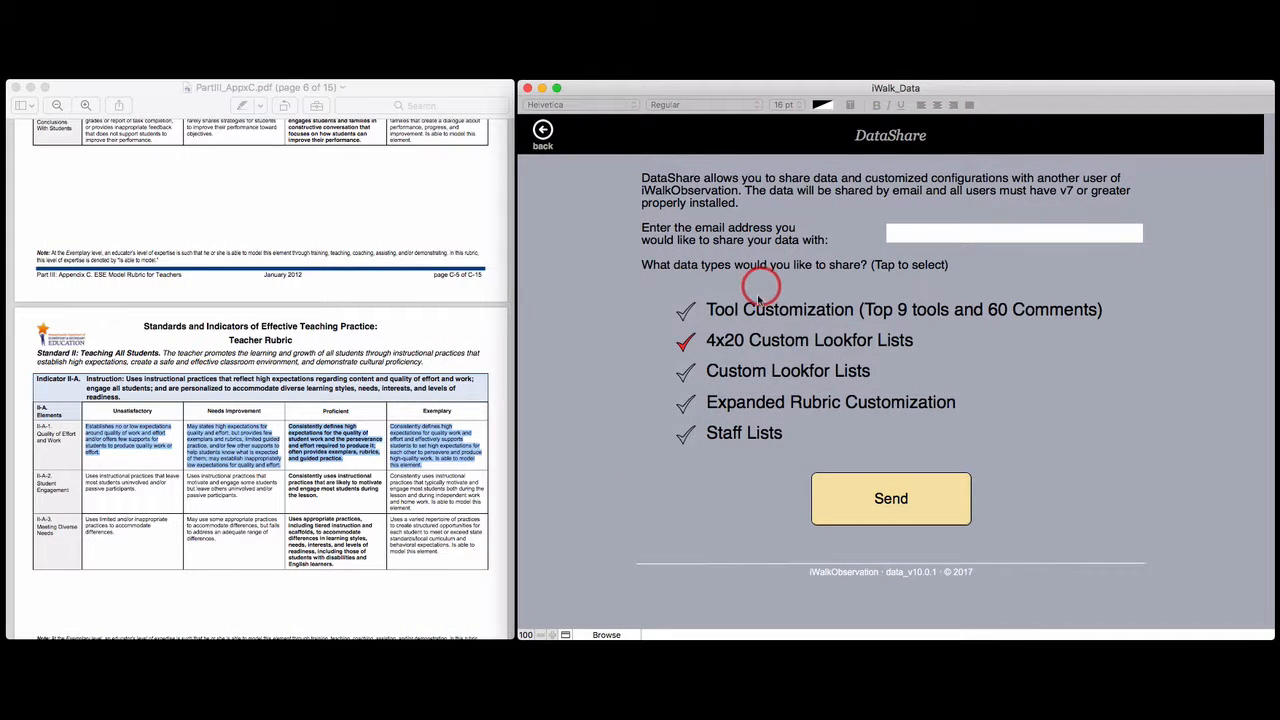
click(685, 342)
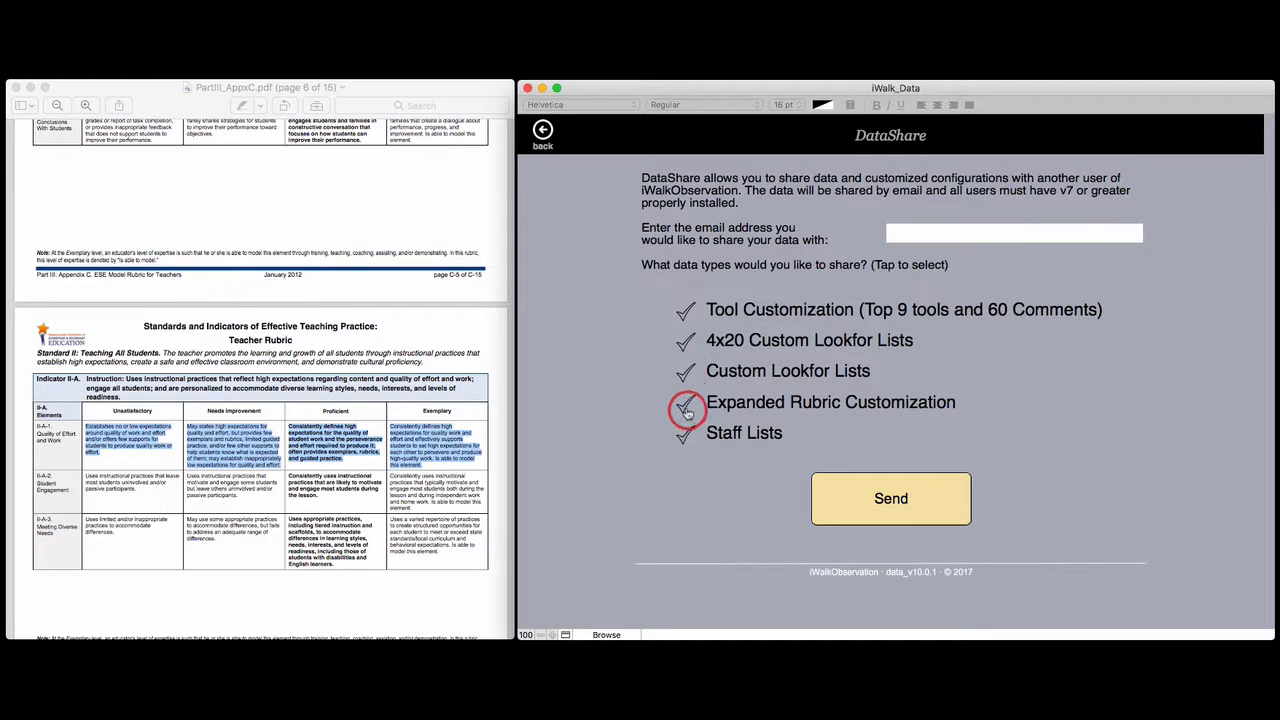
click(686, 406)
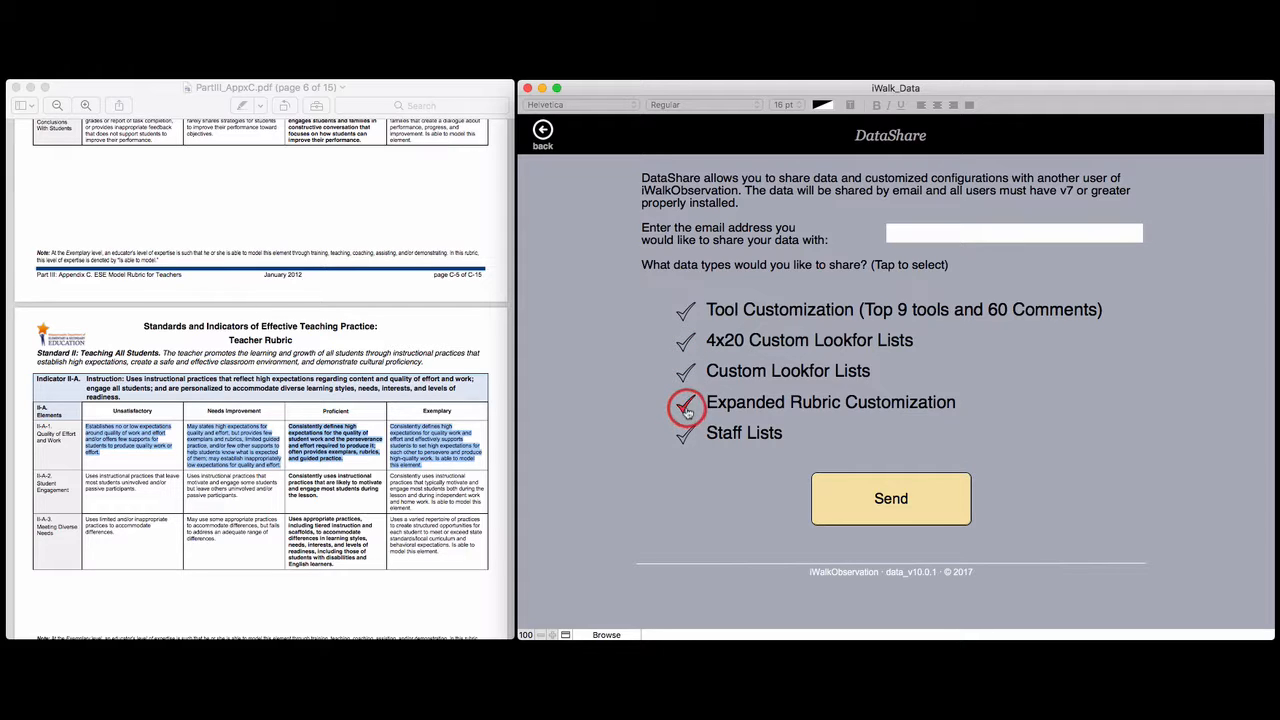
click(975, 237)
click(968, 237)
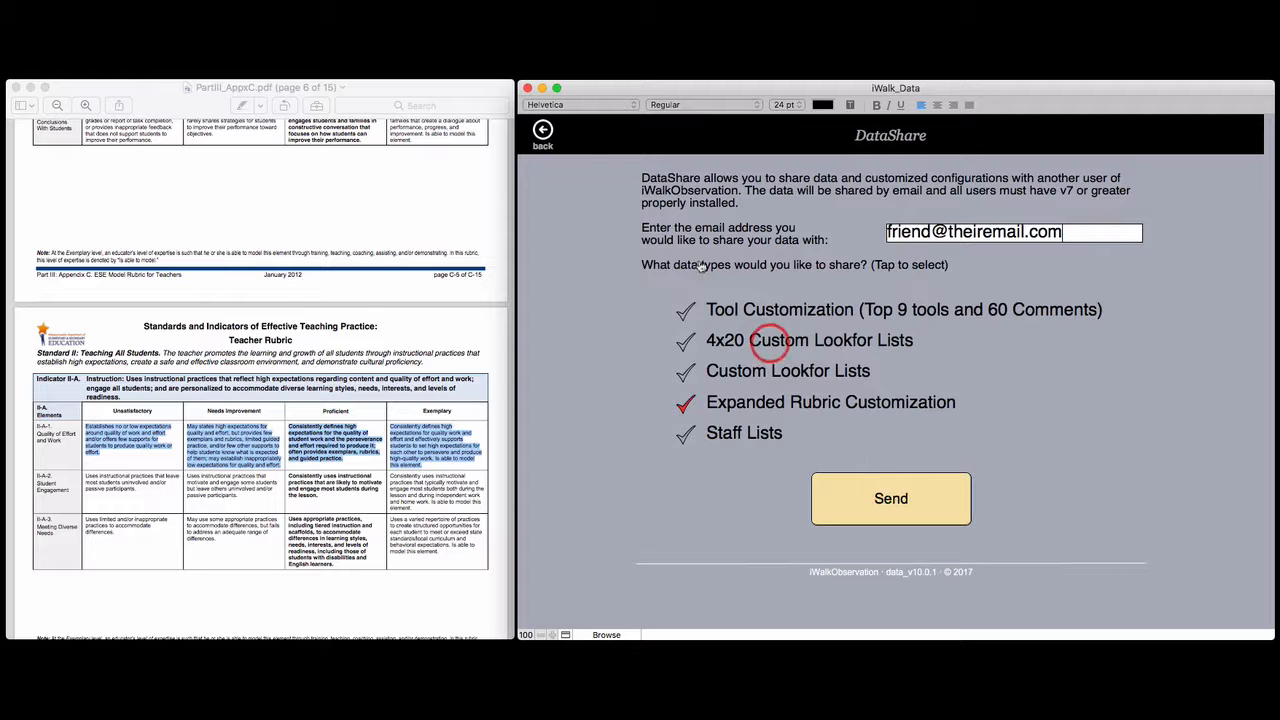
Return to the main menu and open a new Expanded Rubric walkthrough form
click(545, 132)
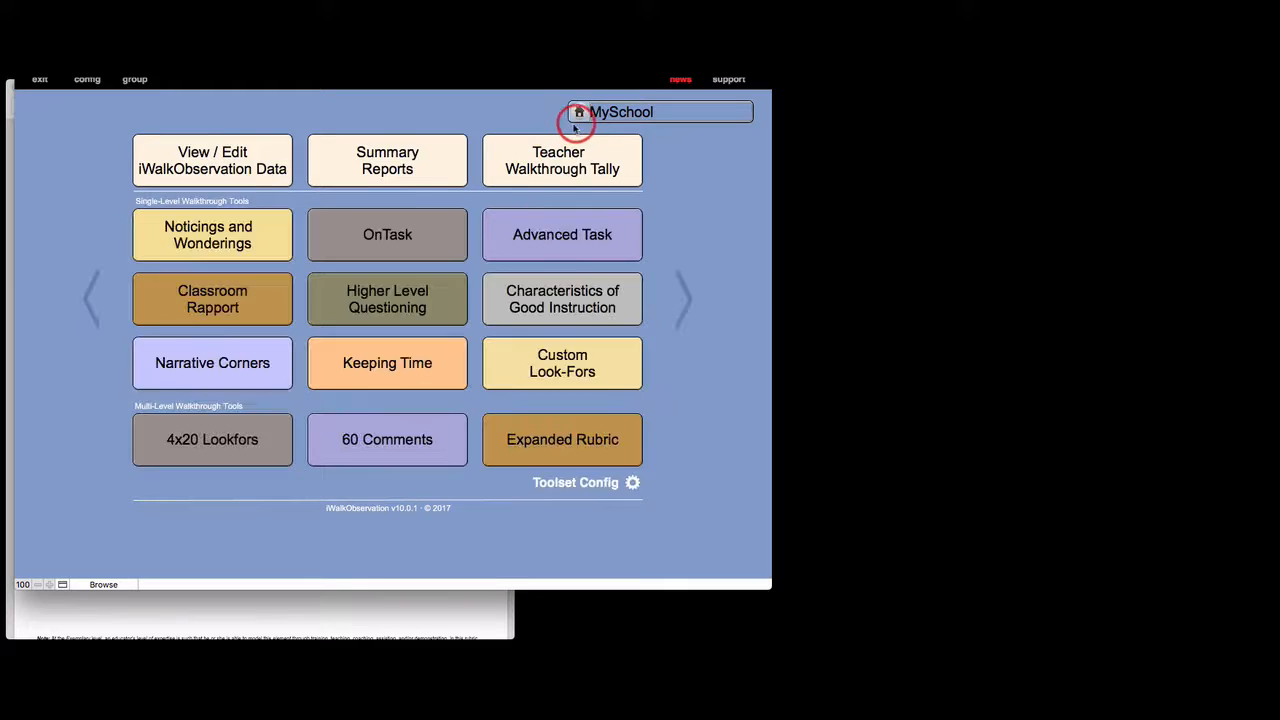
drag(547, 56, 1046, 88)
click(1050, 492)
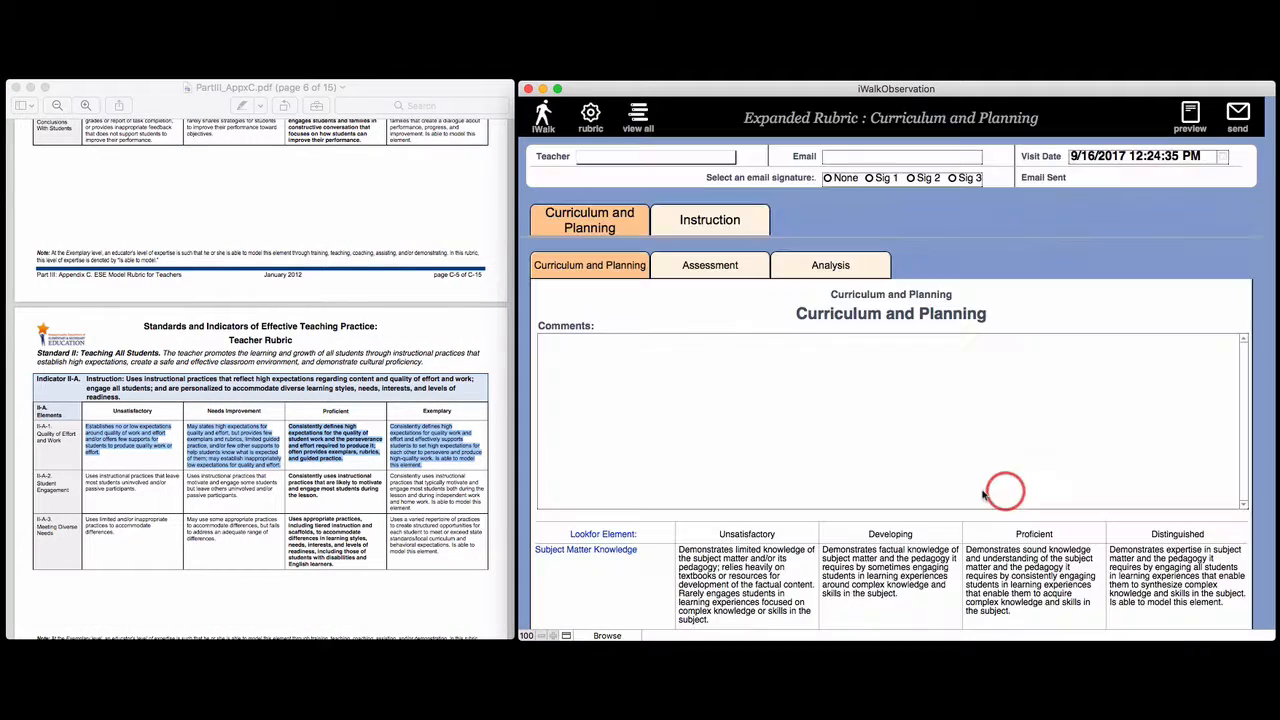